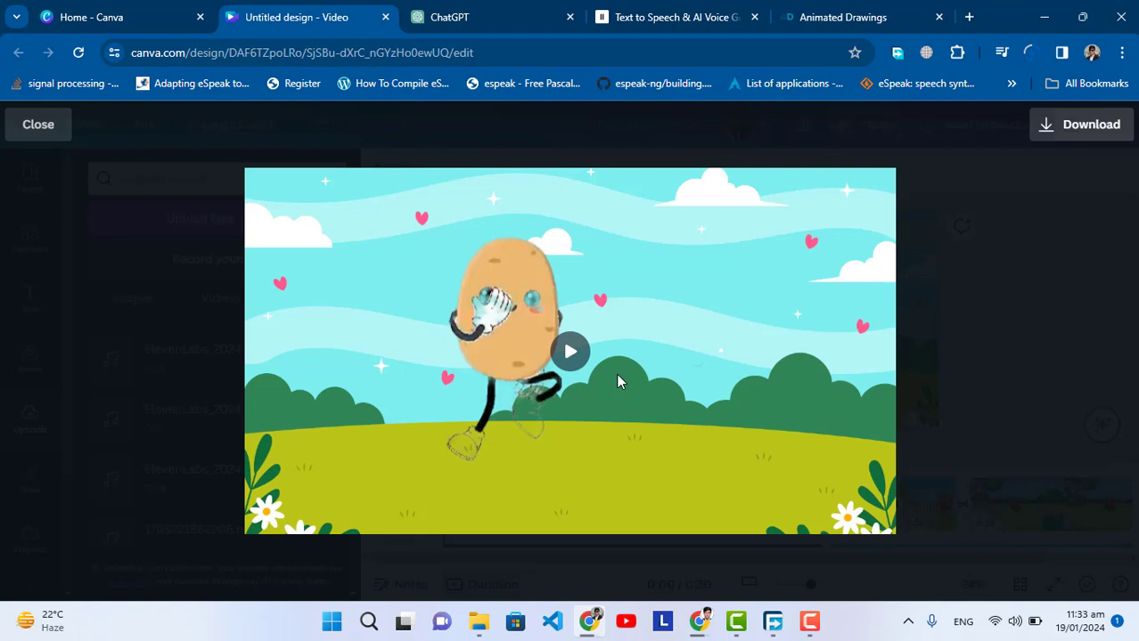
- Play the finished potato and tomato animation preview and pause it partway through
click(572, 354)
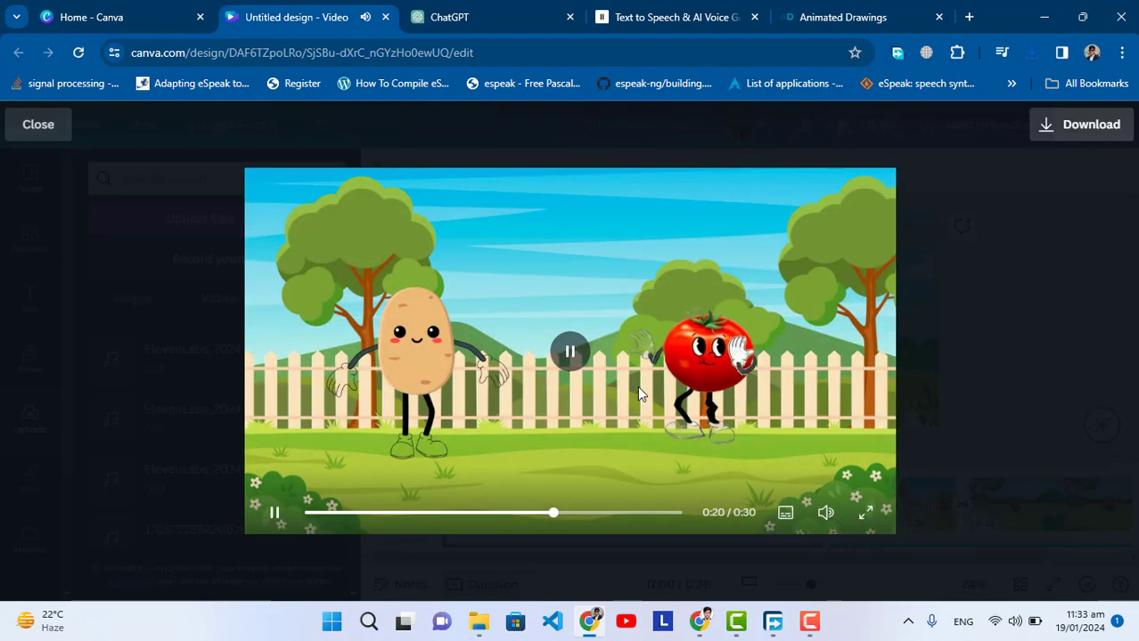
click(571, 356)
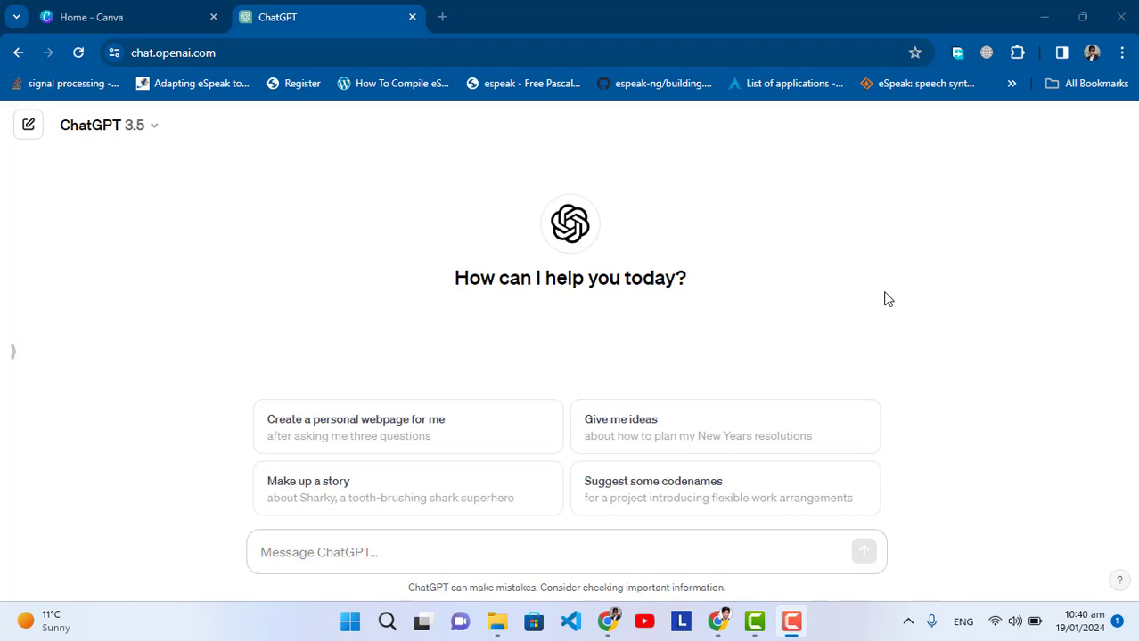
- Ask ChatGPT "I would like to create an animated video write script for potato and tomato introduces each other" and review the script
click(617, 547)
text(I would like to create an animated video write script for potato and tomato introduces each other)
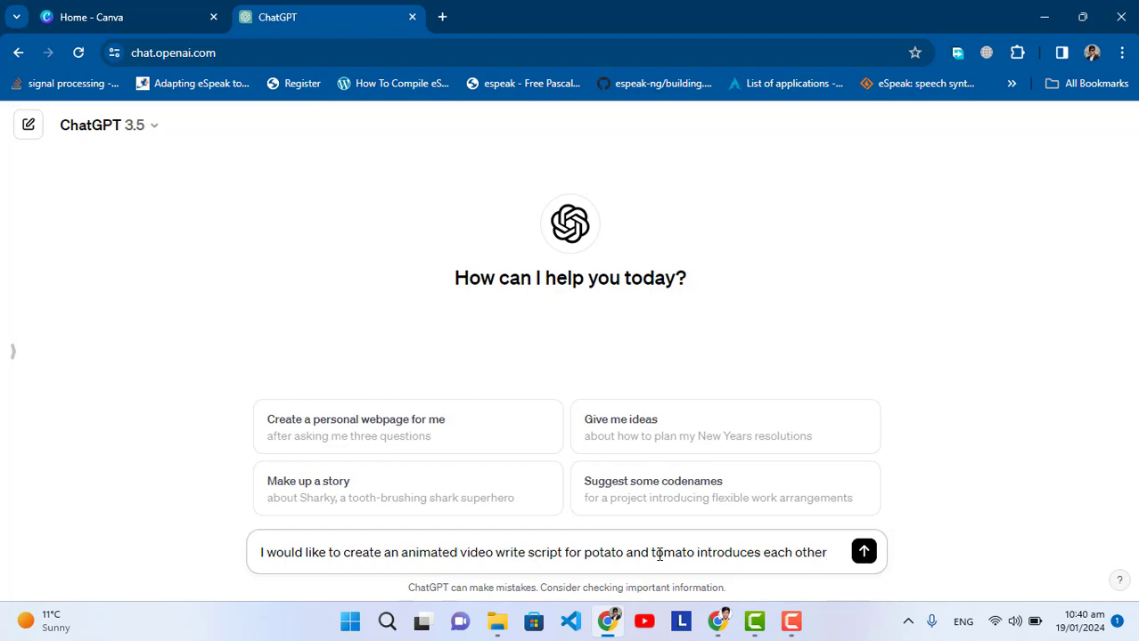
click(864, 552)
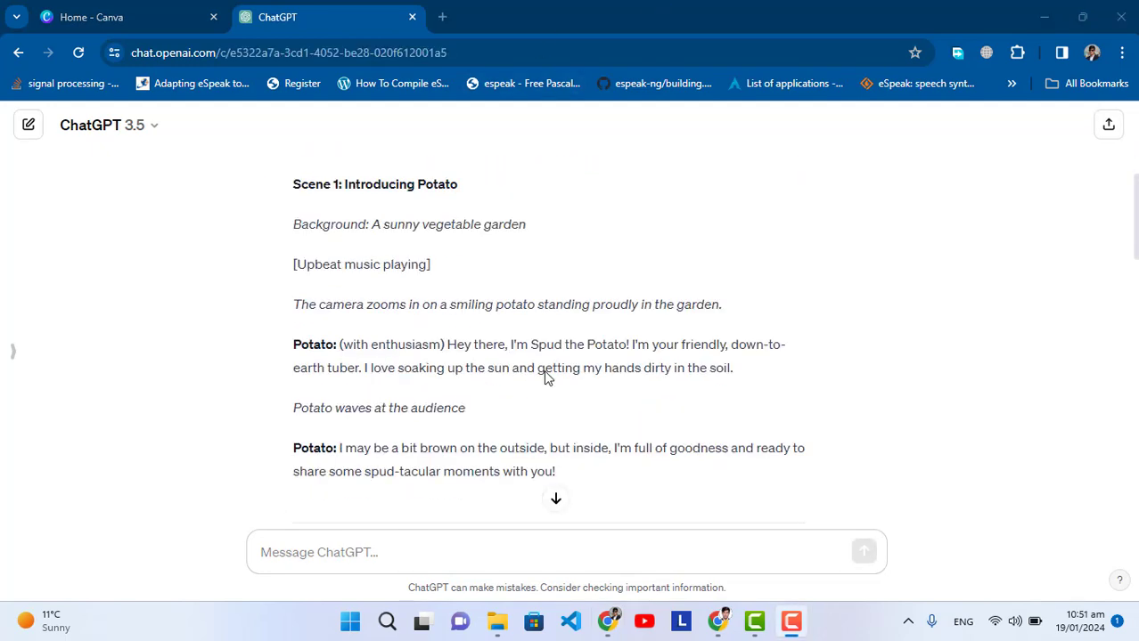
scroll(544, 370, down, 3)
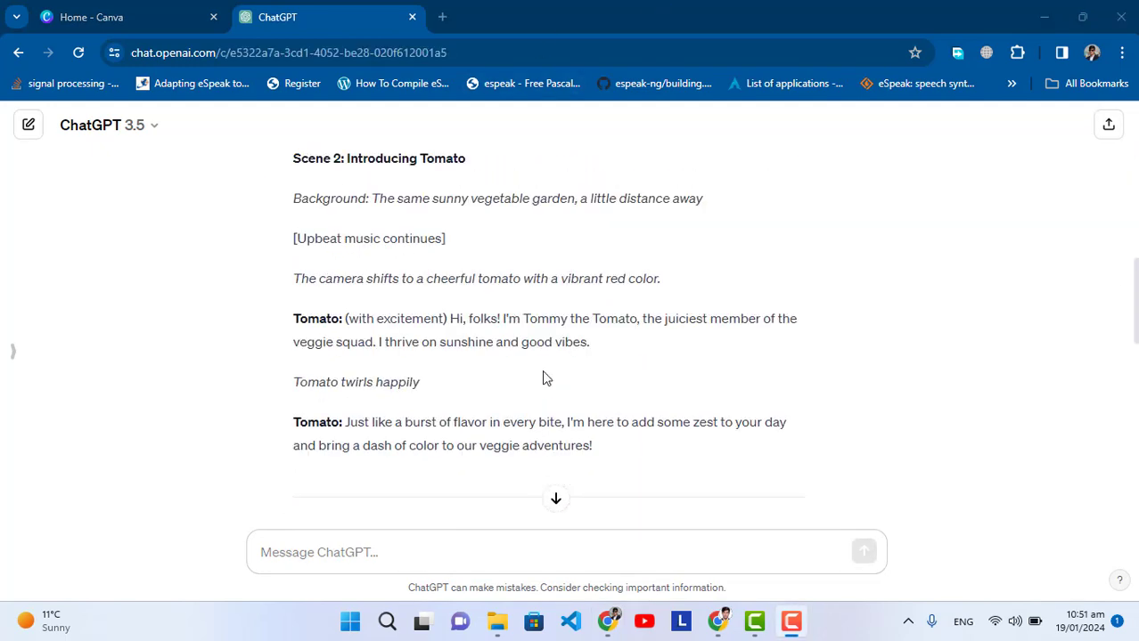
scroll(545, 377, up, 3)
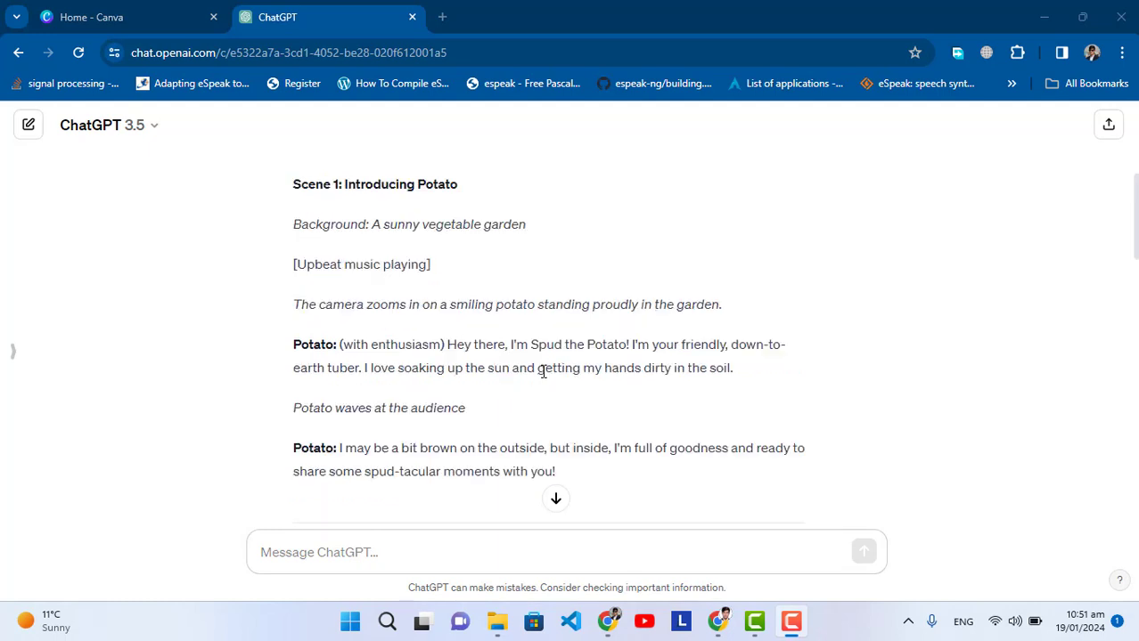
drag(328, 344, 468, 432)
click(468, 438)
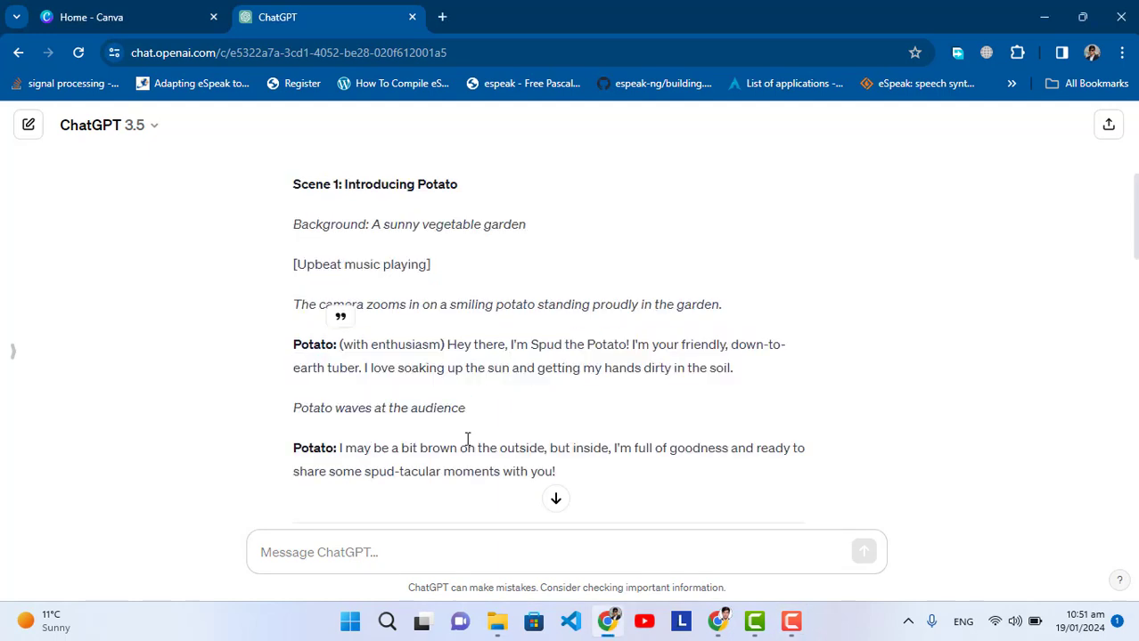
- Open elevenlabs.io in a new browser tab
click(442, 17)
text(elevenlabs.io)
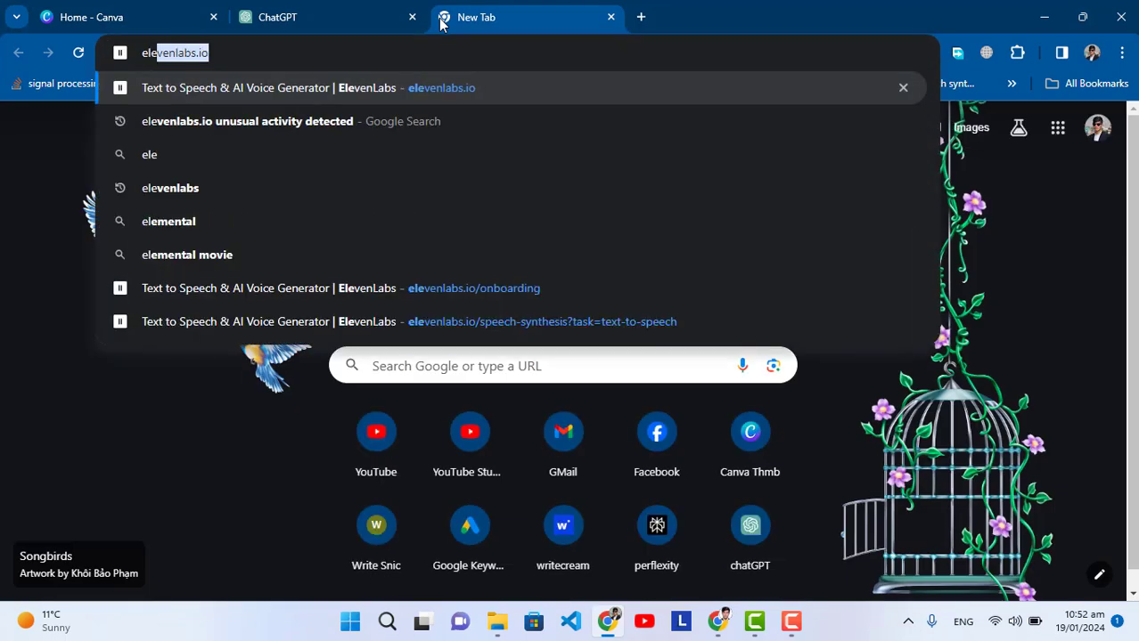
key(Return)
- Replace the ElevenLabs speech text with Potato's first Scene 1 line from ChatGPT, "Hey there, I'm Spud the Potato!" through "dirty in the soil."
click(346, 10)
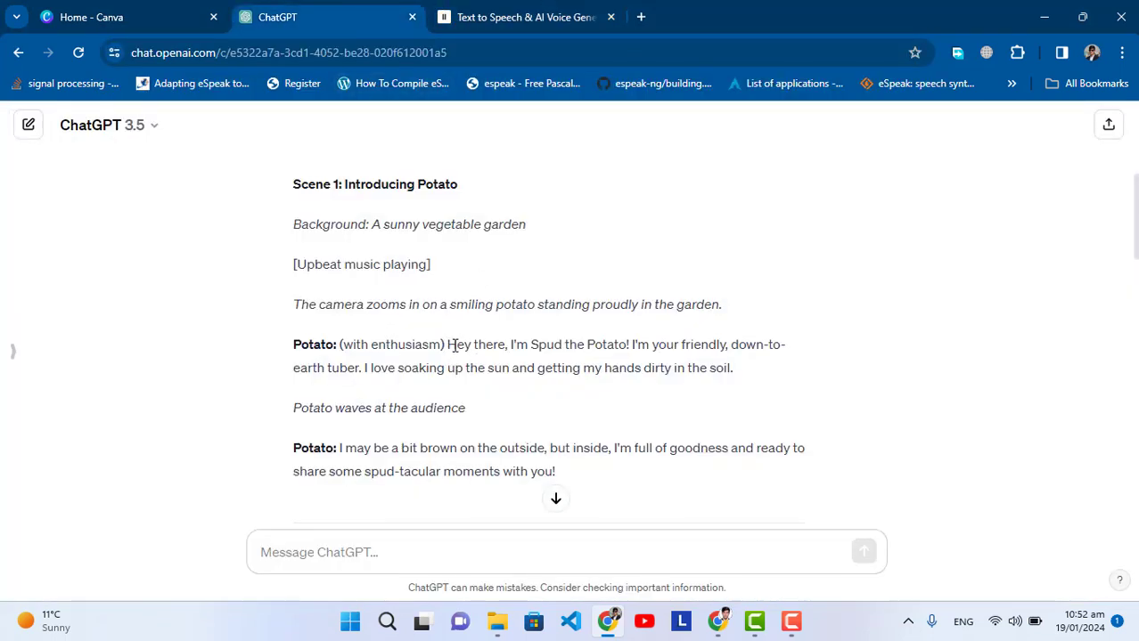
drag(447, 345, 737, 371)
key(ctrl+c)
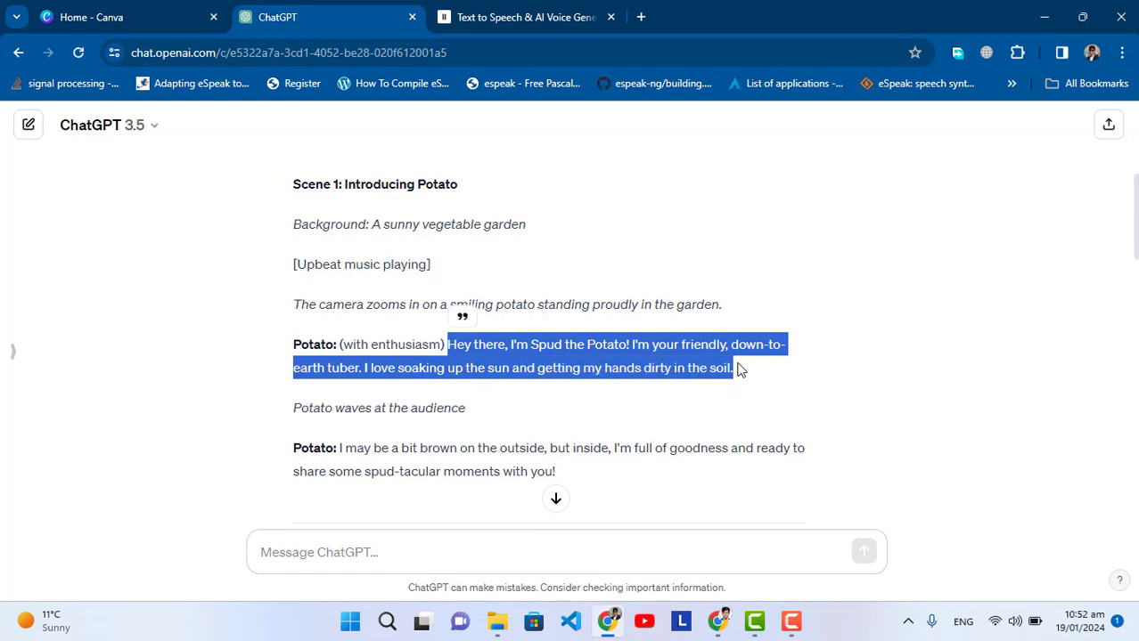
click(565, 5)
scroll(508, 375, down, 3)
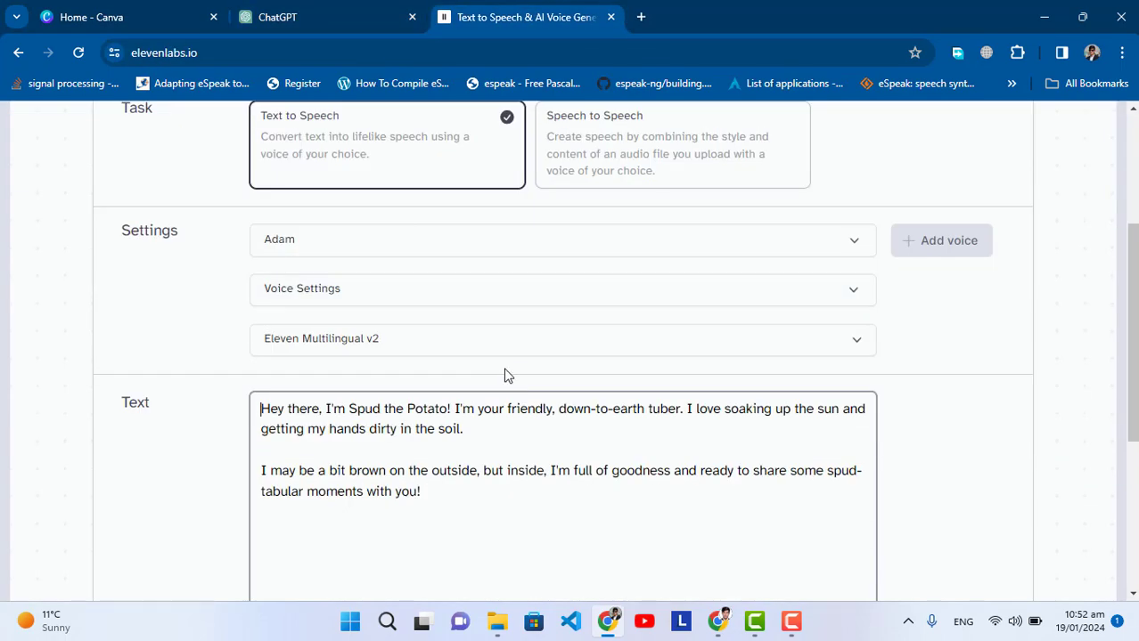
scroll(450, 381, down, 2)
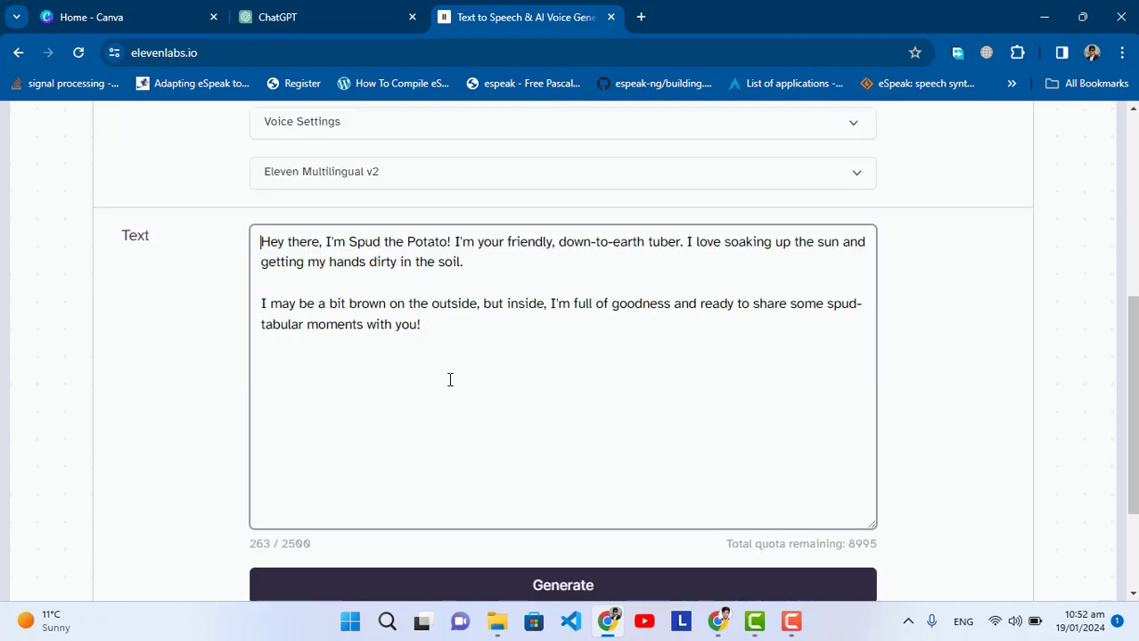
drag(429, 338, 250, 256)
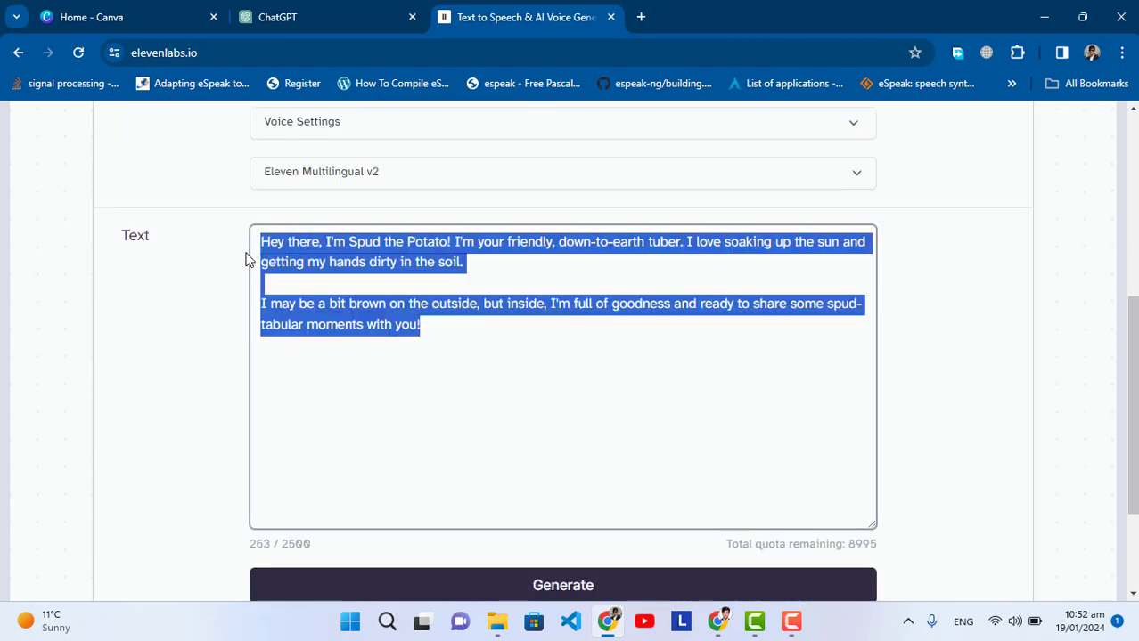
key(ctrl+v)
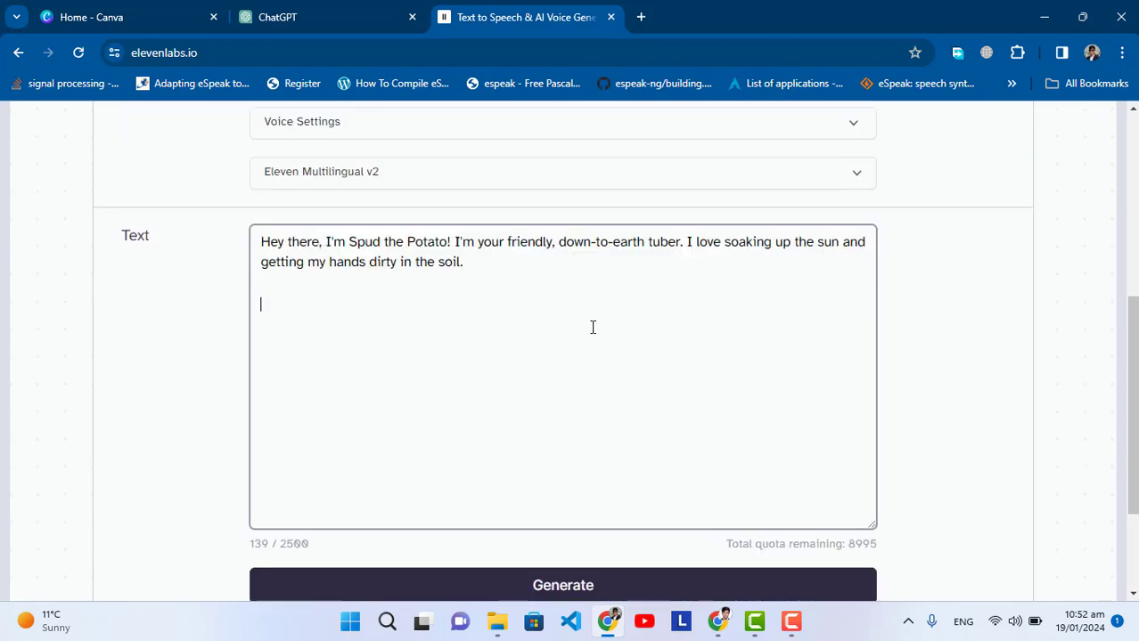
- Copy Potato's second Scene 1 line, "I may be a bit brown on the outside...", below the first in ElevenLabs and remove trailing blank lines
click(325, 11)
scroll(533, 349, down, 1)
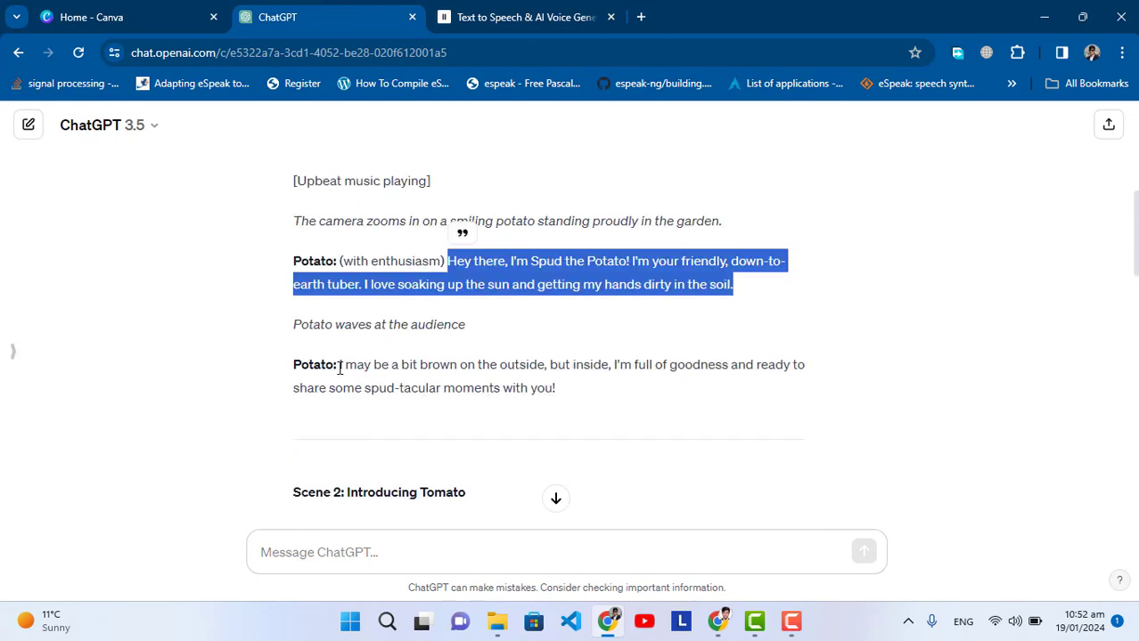
drag(339, 368, 572, 436)
key(ctrl+c)
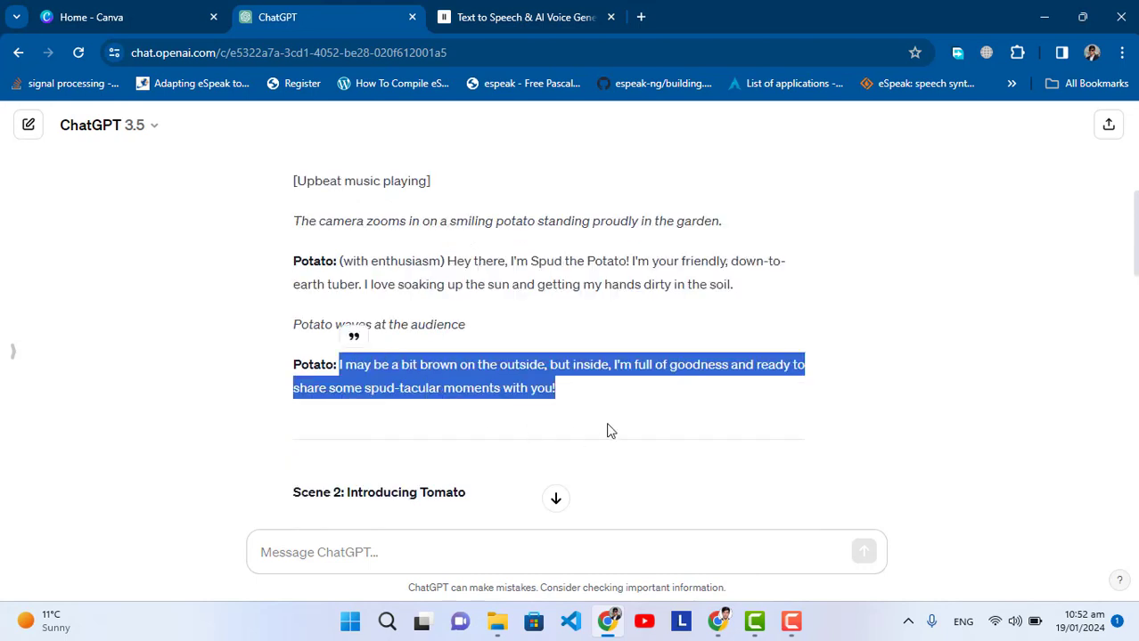
click(524, 20)
key(ctrl+v)
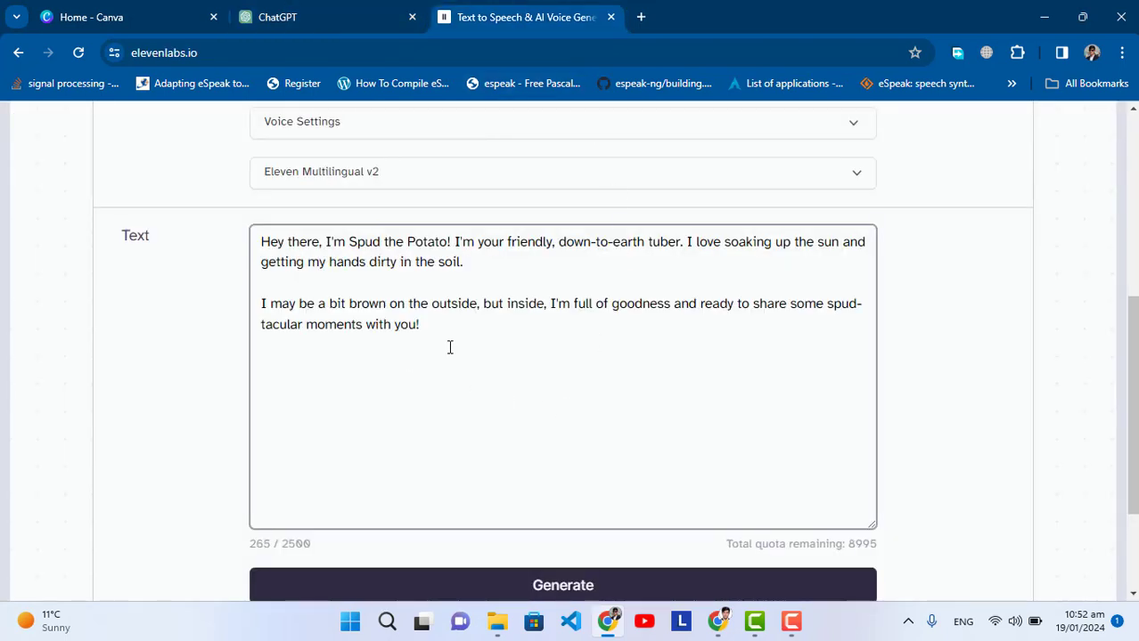
key(BackSpace)
key(BackSpace)
- Generate the Potato speech, pause its playback and download the audio
scroll(499, 441, down, 1)
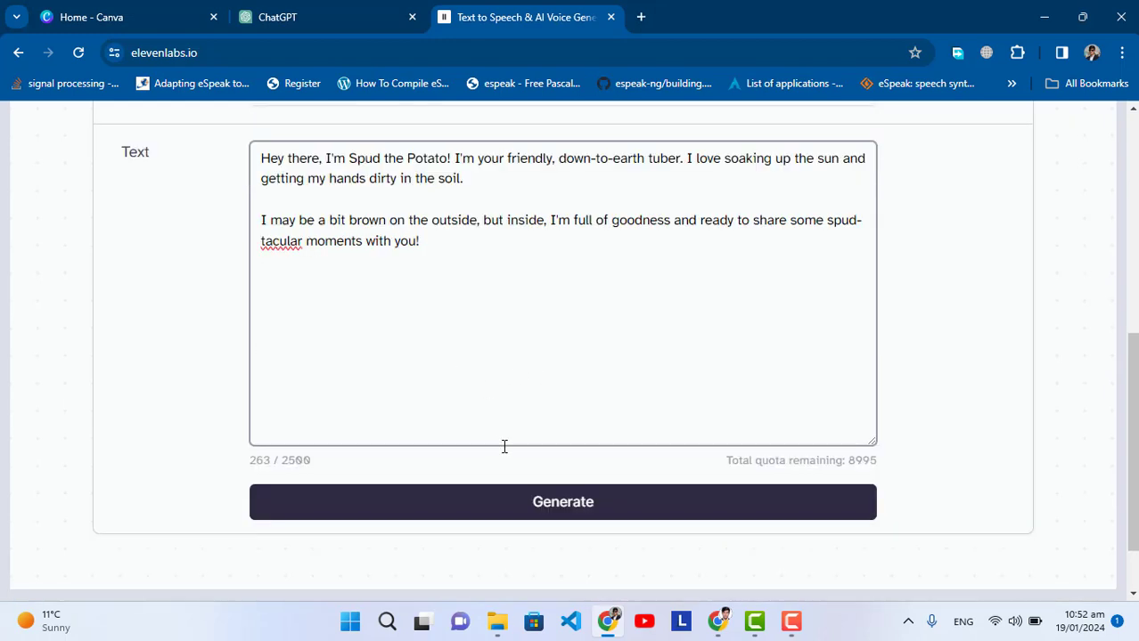
click(567, 504)
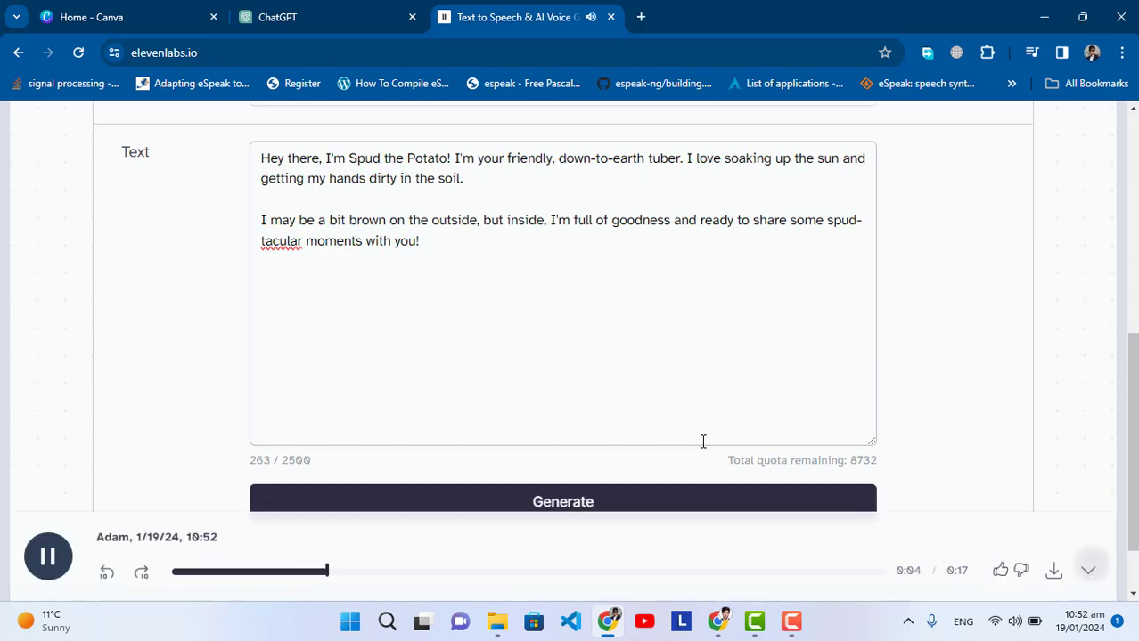
click(49, 556)
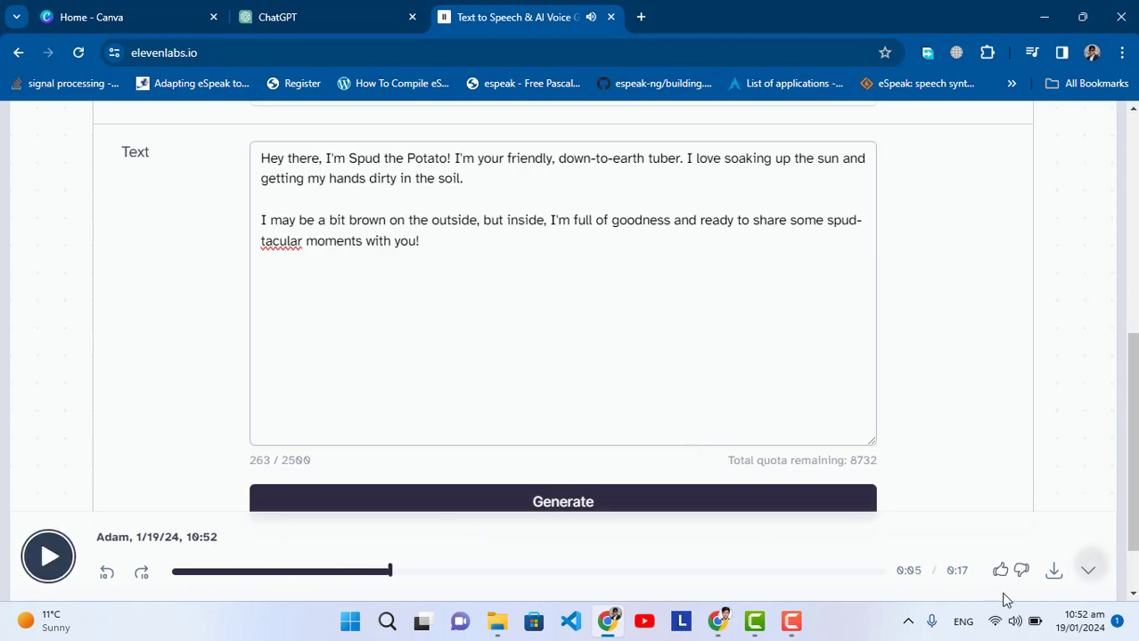
click(1054, 575)
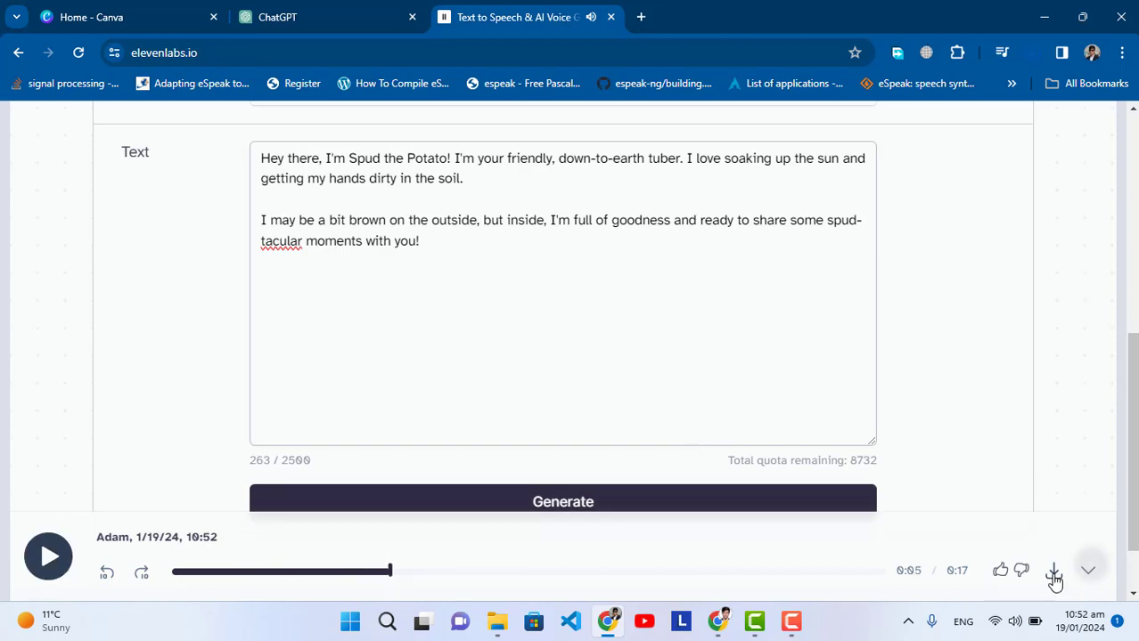
- Replace the ElevenLabs text with Tomato's first Scene 2 line from ChatGPT, "Hi, folks! I'm Tommy the Tomato" through "good vibes."
click(921, 396)
scroll(438, 208, up, 2)
key(ctrl+shift+Tab)
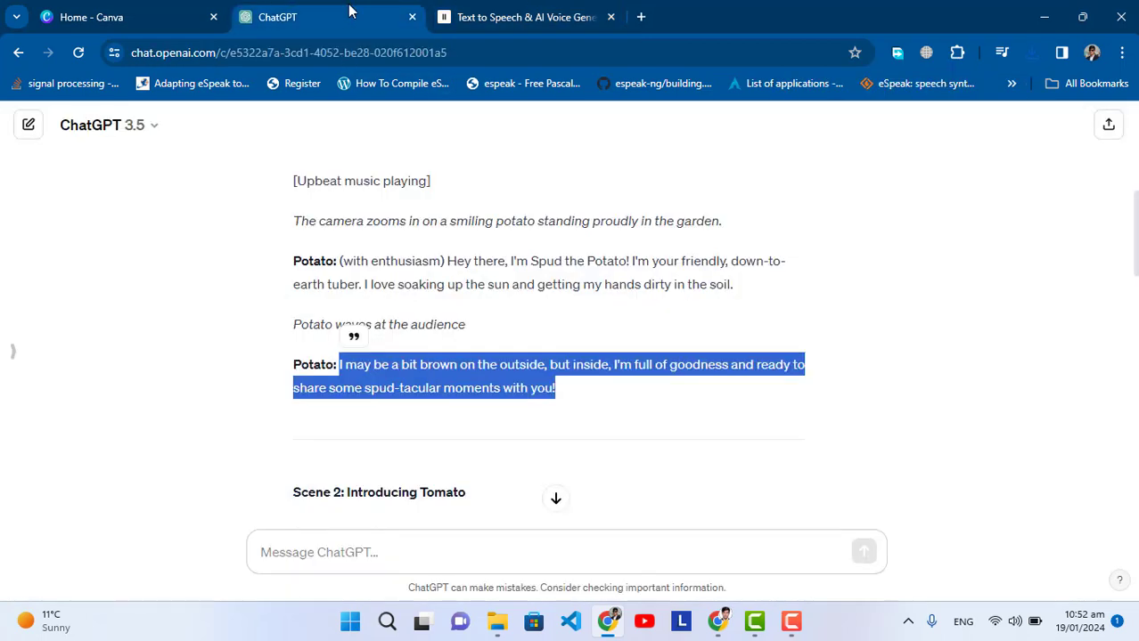
scroll(470, 282, down, 4)
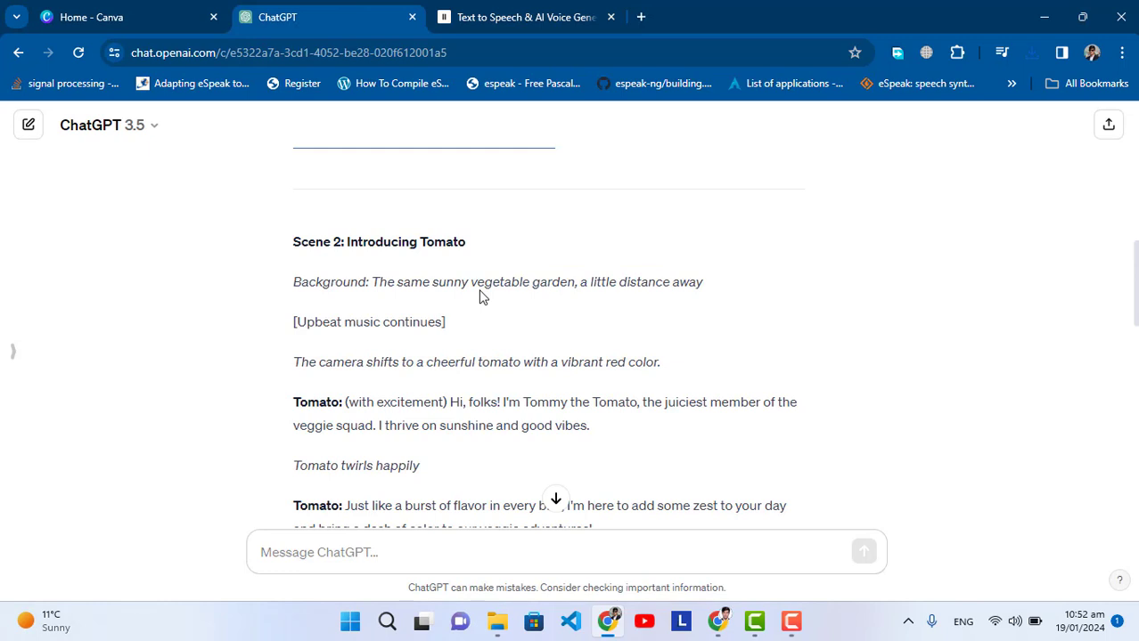
scroll(497, 347, down, 1)
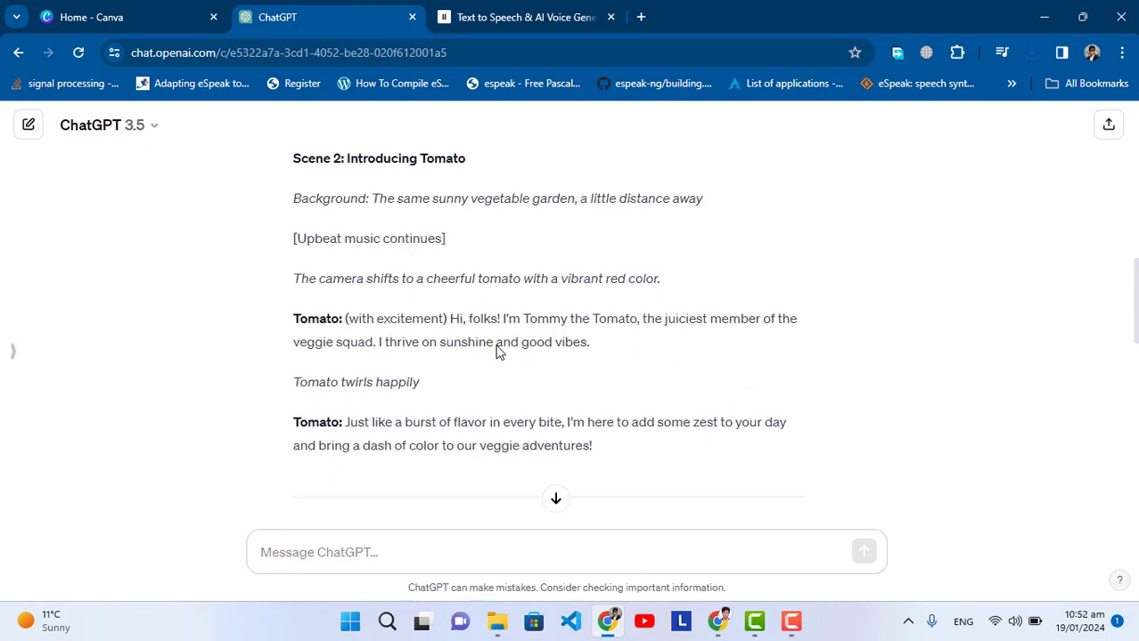
drag(451, 321, 612, 357)
key(ctrl+c)
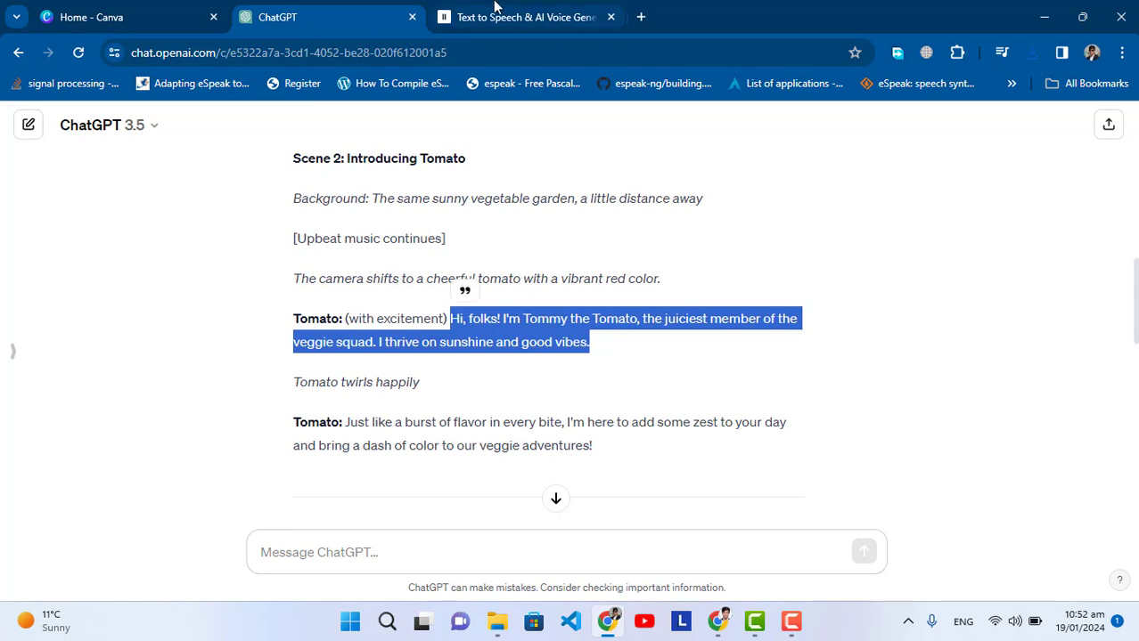
click(535, 17)
drag(508, 348, 251, 236)
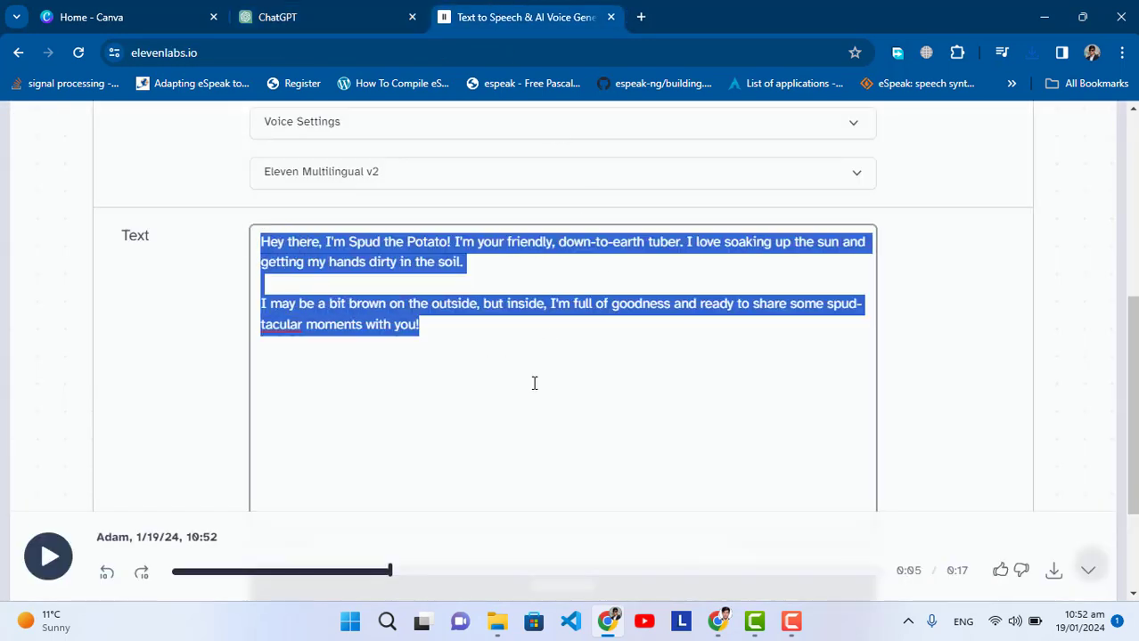
key(ctrl+v)
- Copy Tomato's second Scene 2 line from ChatGPT, "Just like a burst of flavor in every bite...", below the first line in ElevenLabs
click(335, 25)
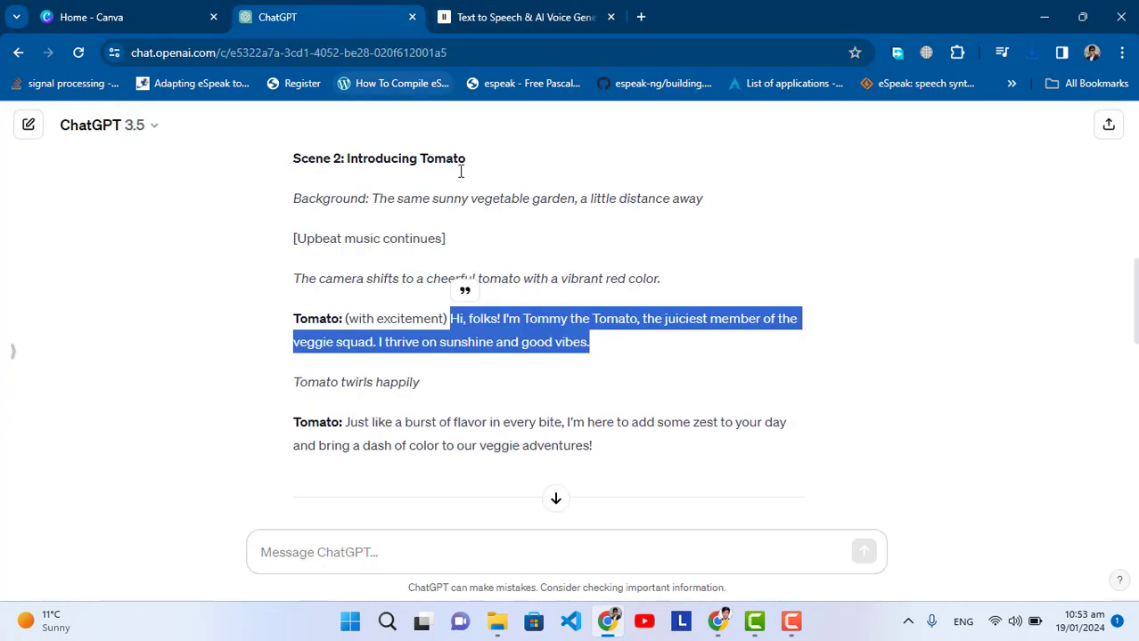
drag(349, 423, 476, 450)
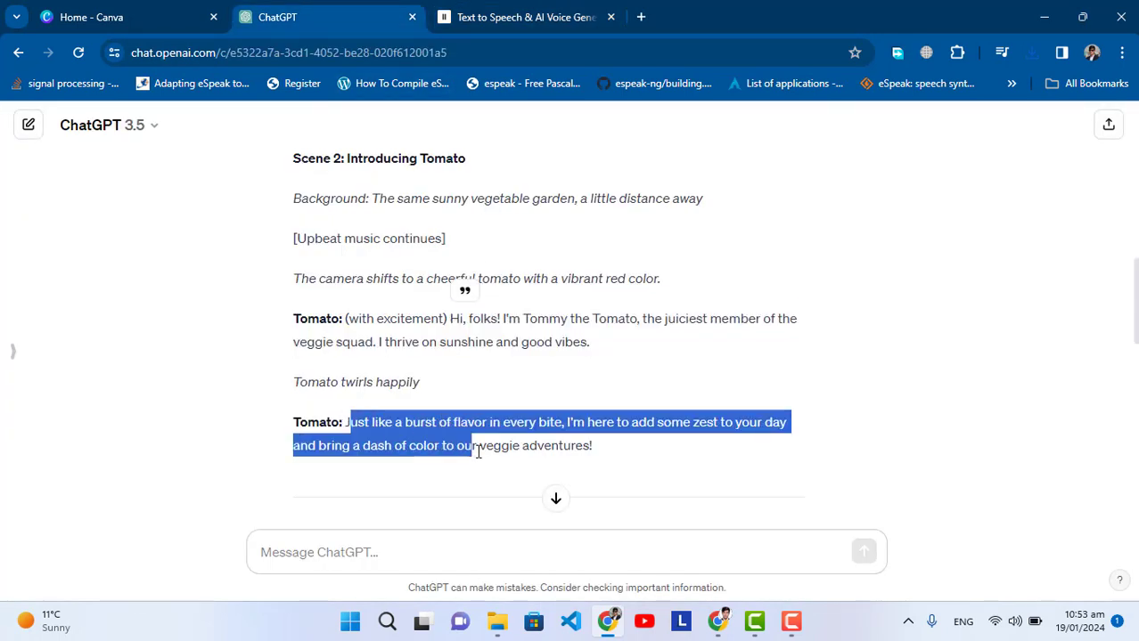
drag(349, 422, 590, 446)
key(ctrl+c)
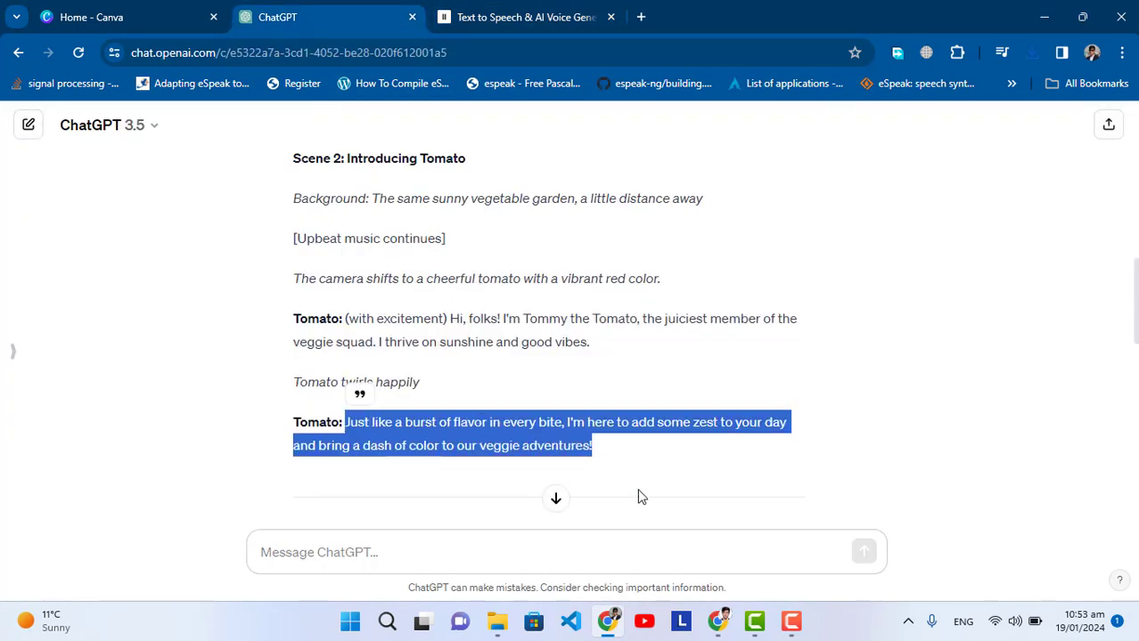
scroll(637, 497, down, 3)
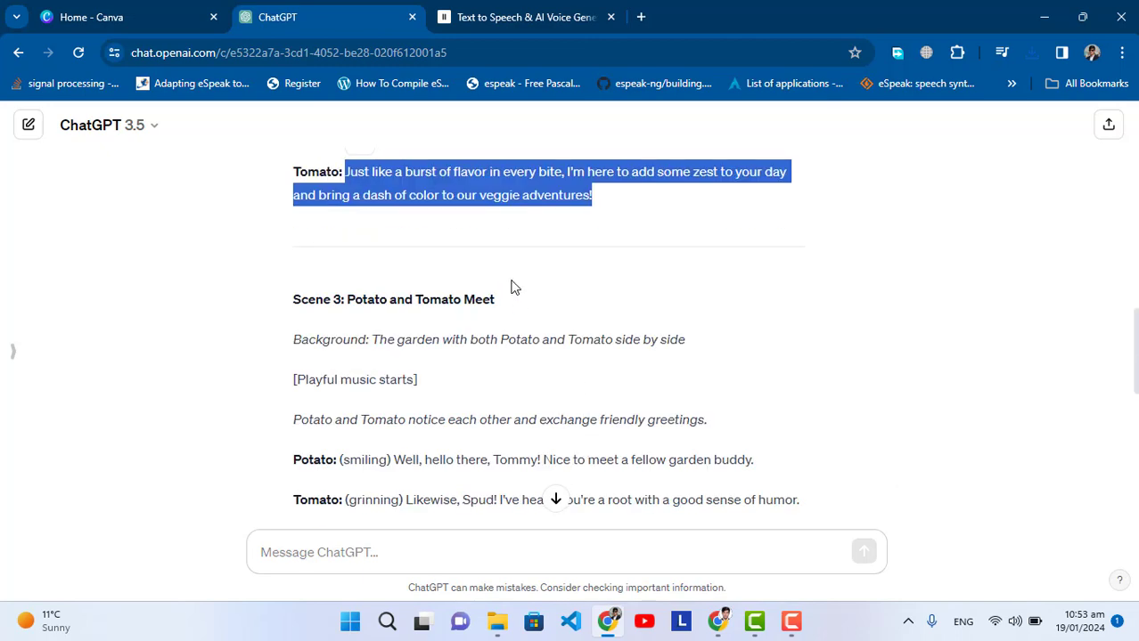
scroll(512, 287, down, 4)
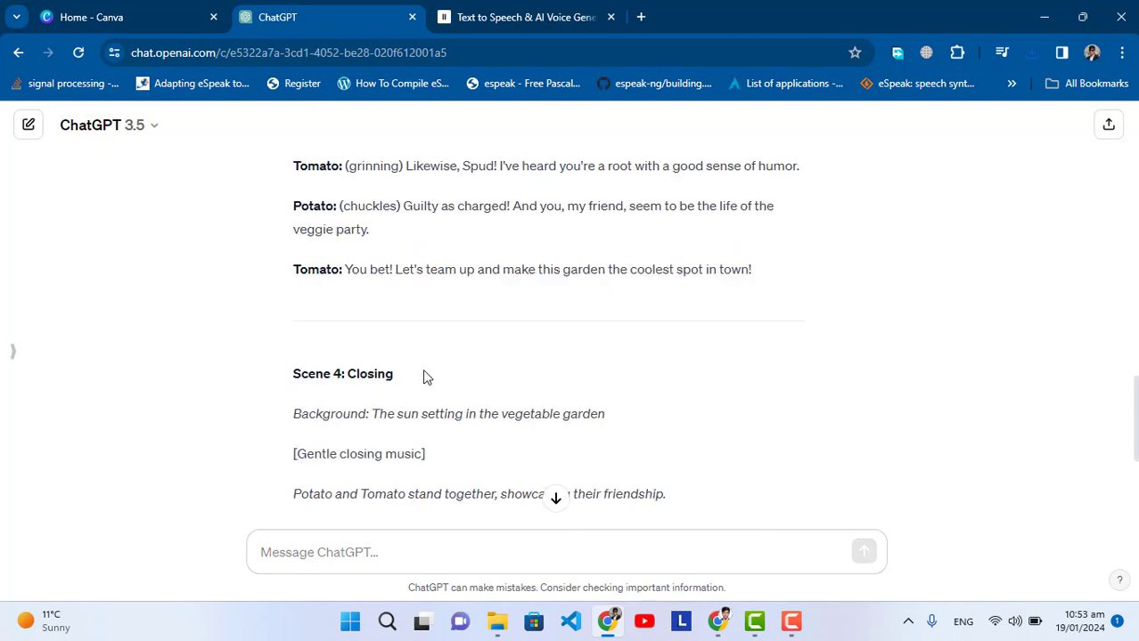
click(518, 21)
key(ctrl+v)
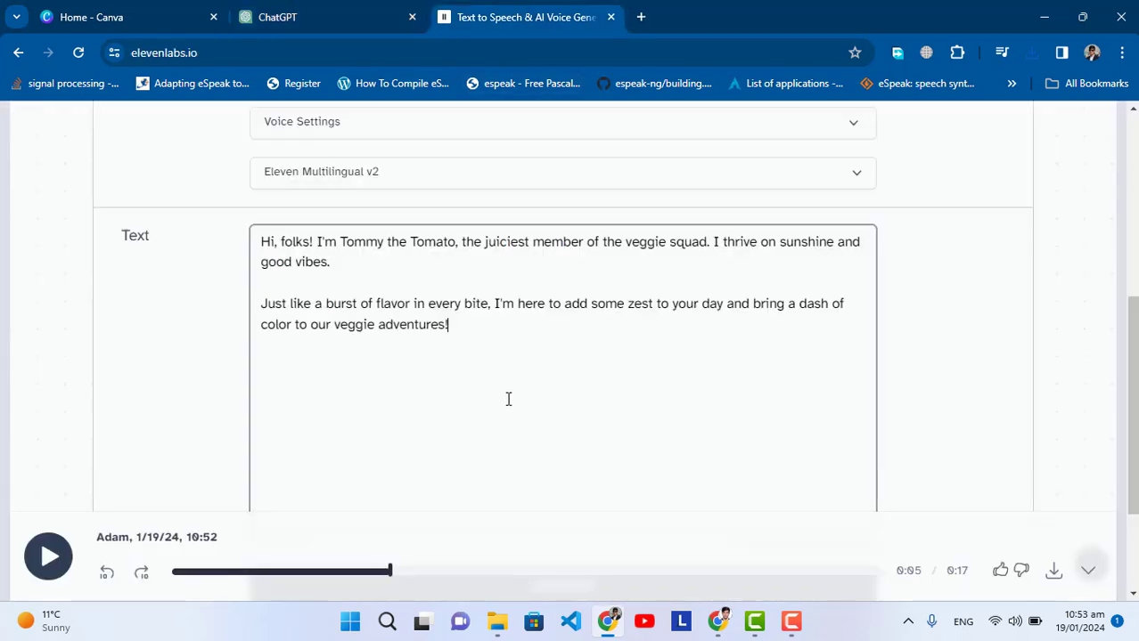
- Generate the Tomato speech from the two Scene 2 lines and download the audio
scroll(526, 446, down, 3)
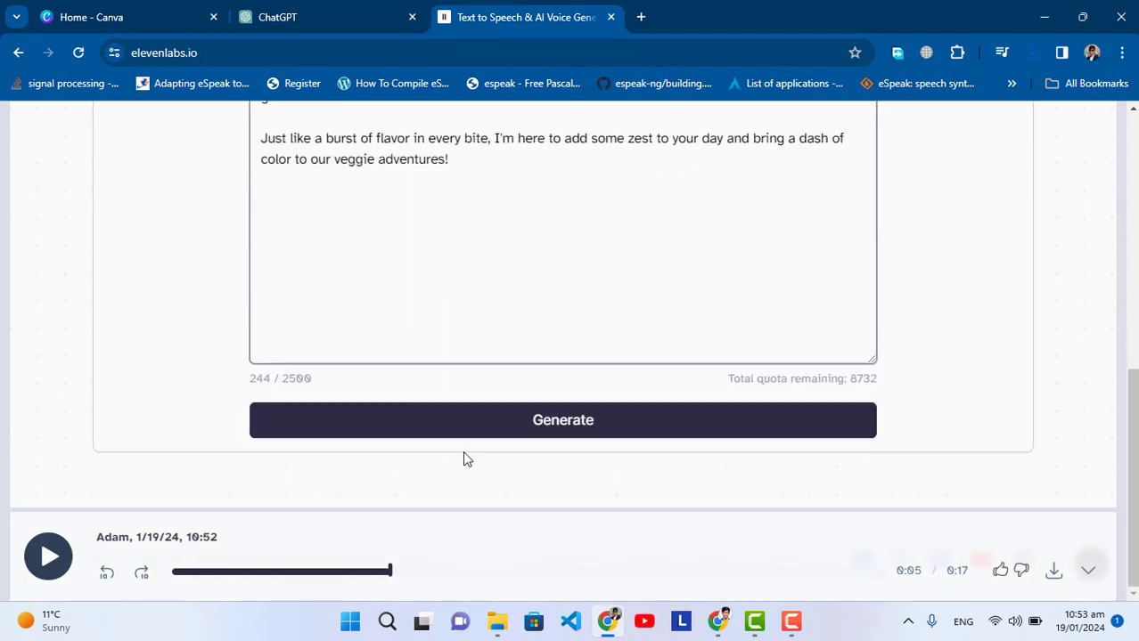
click(506, 426)
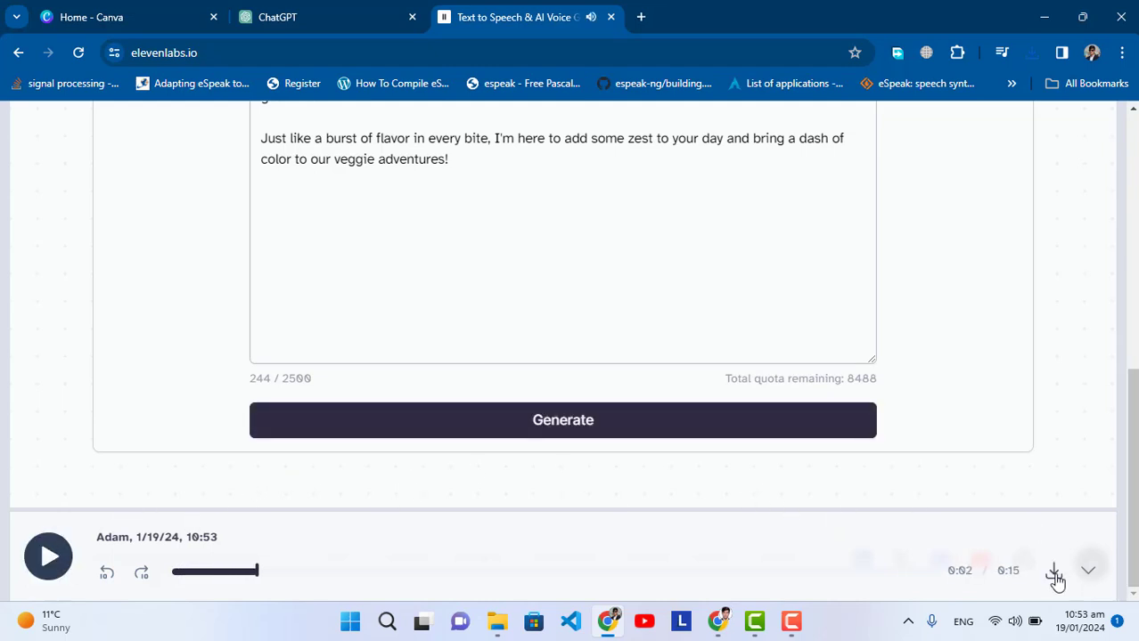
click(1054, 571)
- Switch to Canva and create a new YouTube Video design at 1920 × 1080 px
scroll(713, 305, up, 8)
click(301, 7)
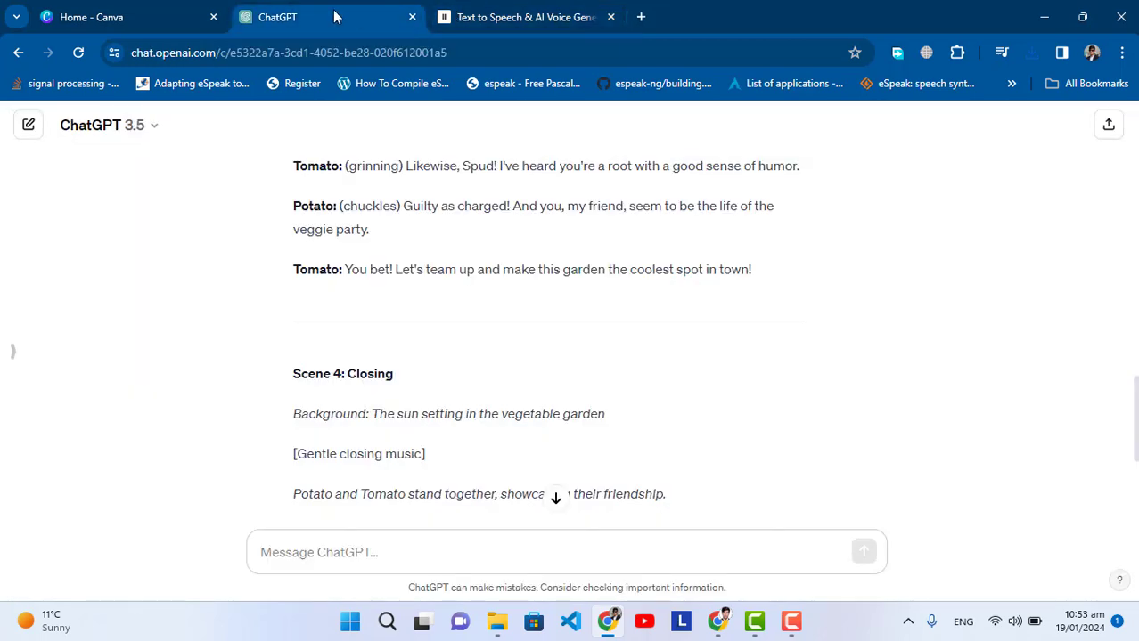
click(150, 9)
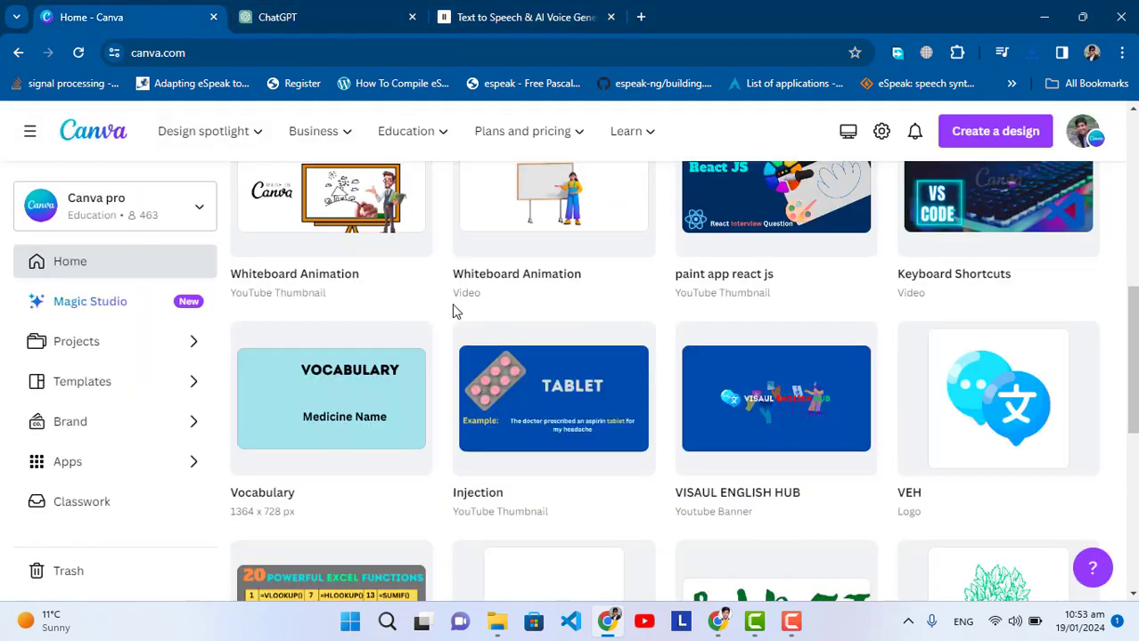
scroll(452, 311, up, 10)
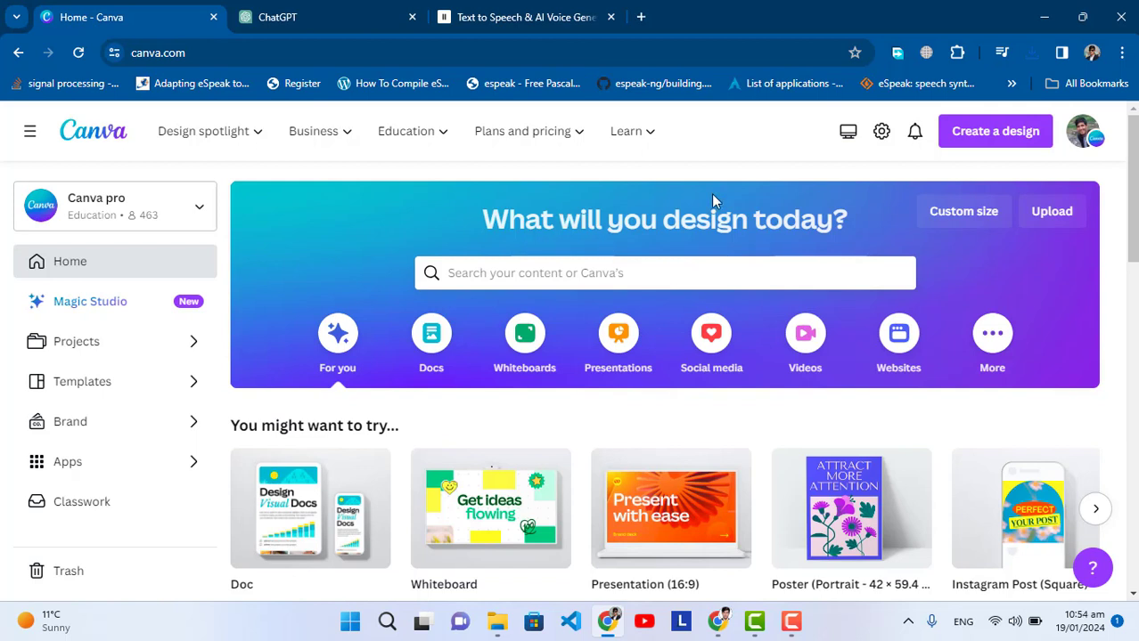
click(981, 145)
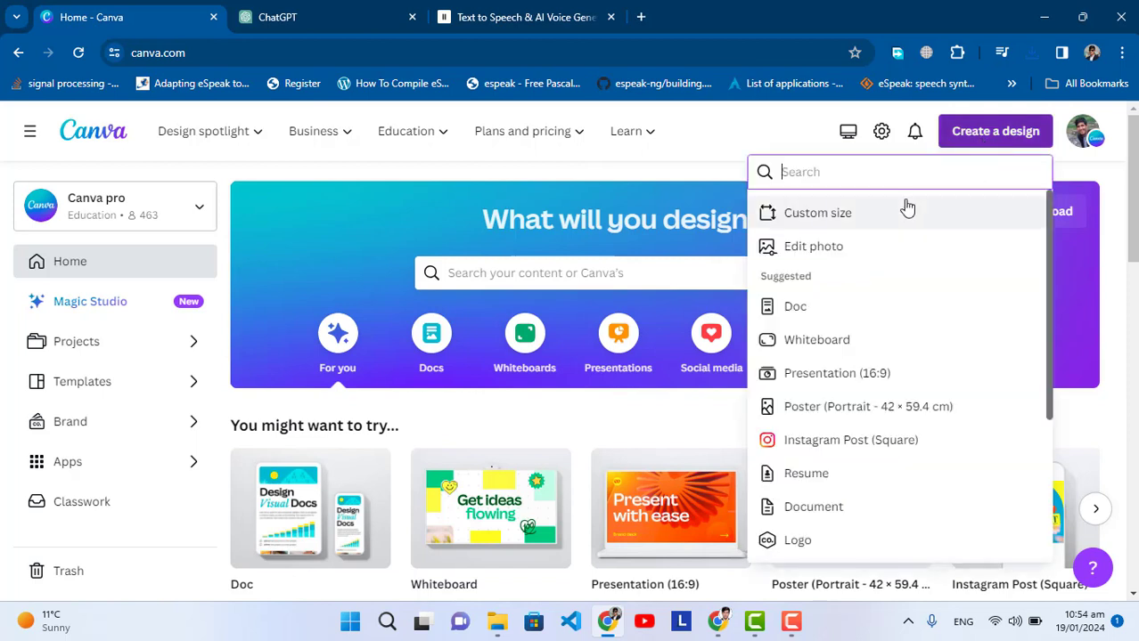
text(y)
key(BackSpace)
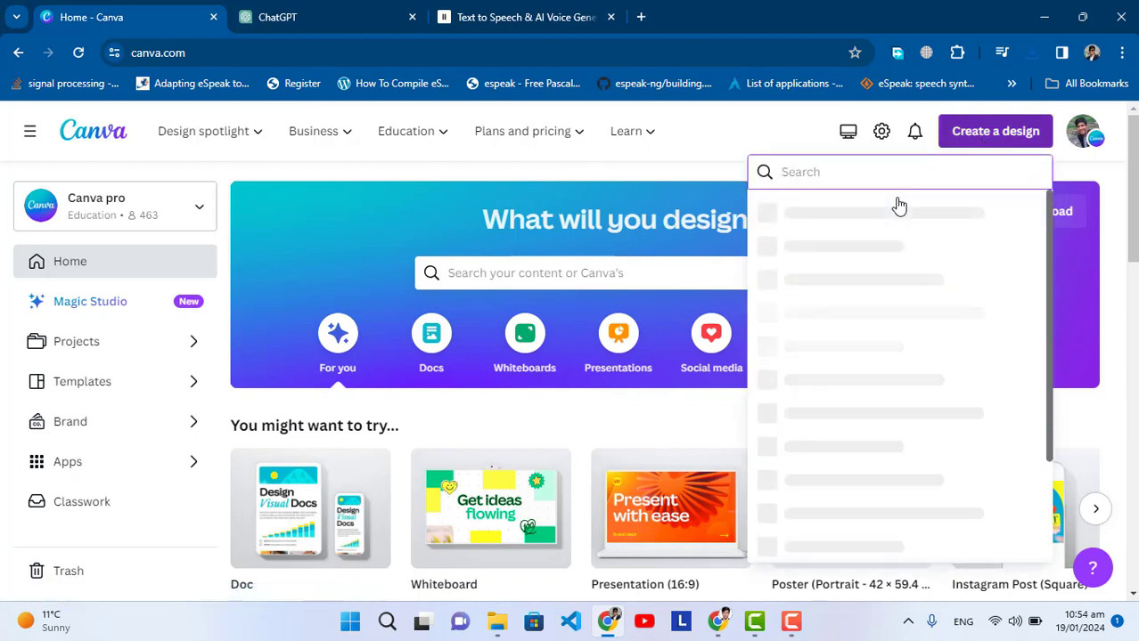
text(youtube video)
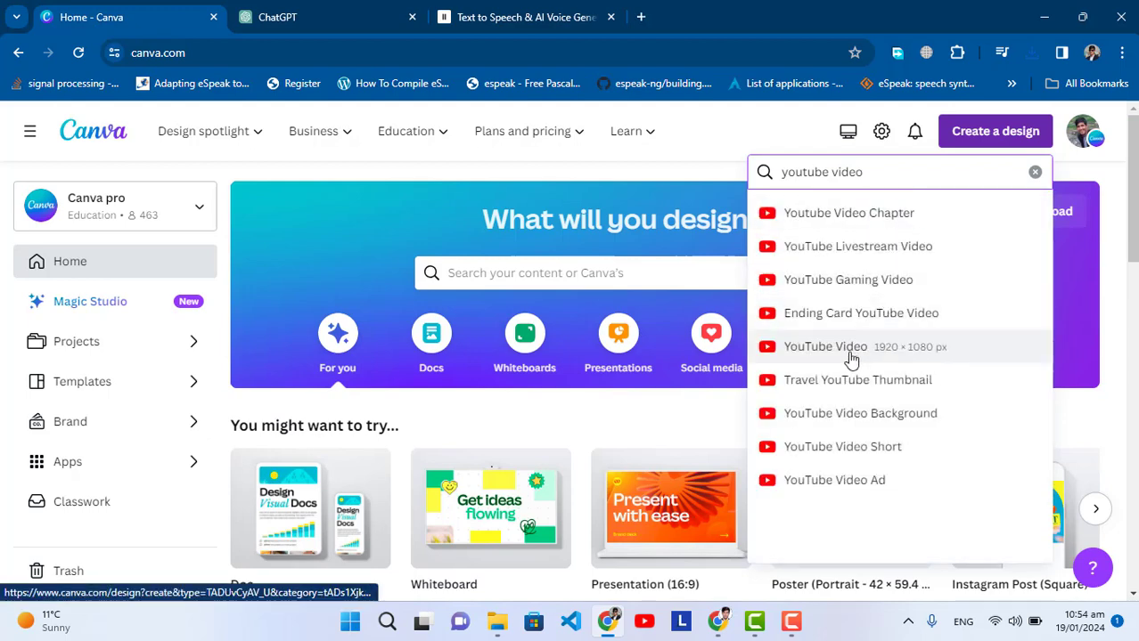
click(836, 349)
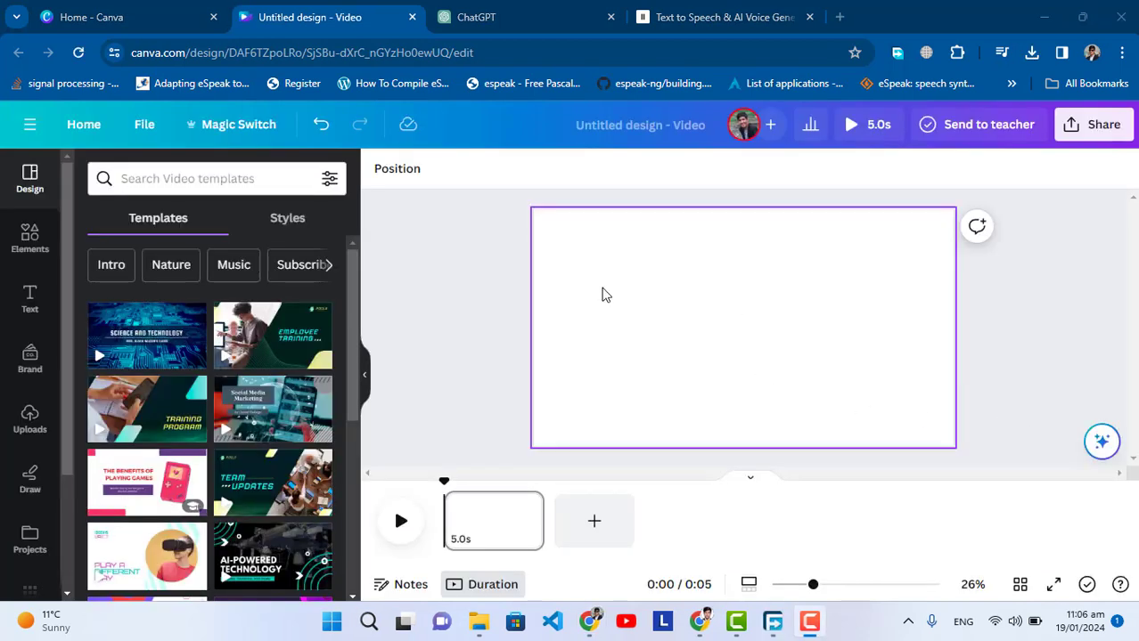
- Search the graphic elements for "potato" and add the plain smiling potato with pink cheeks to the page
click(27, 241)
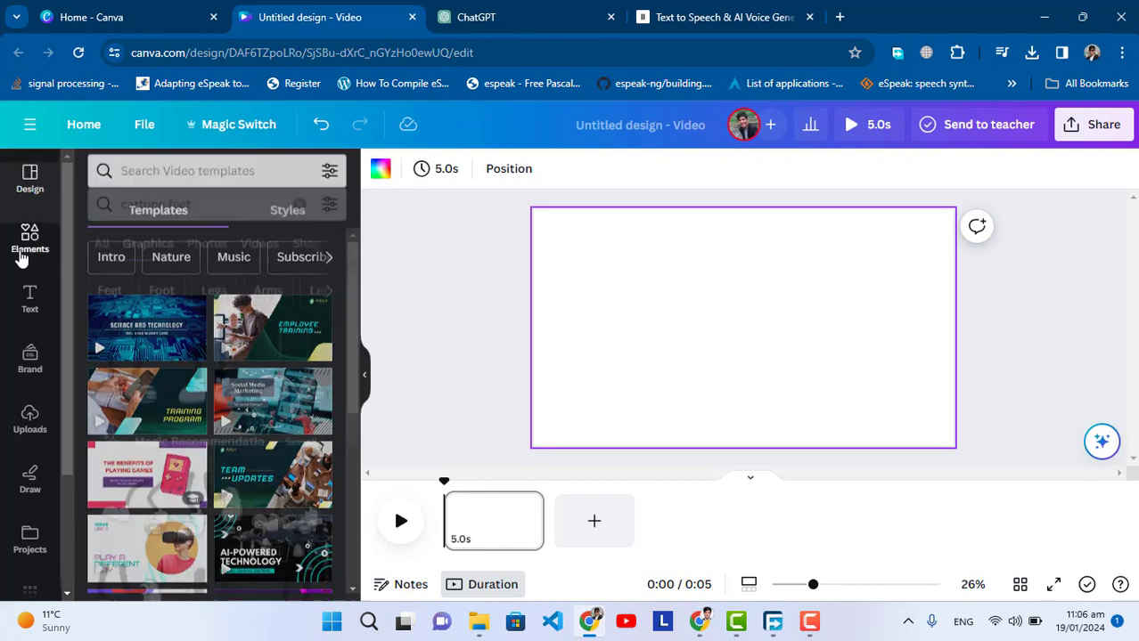
click(194, 169)
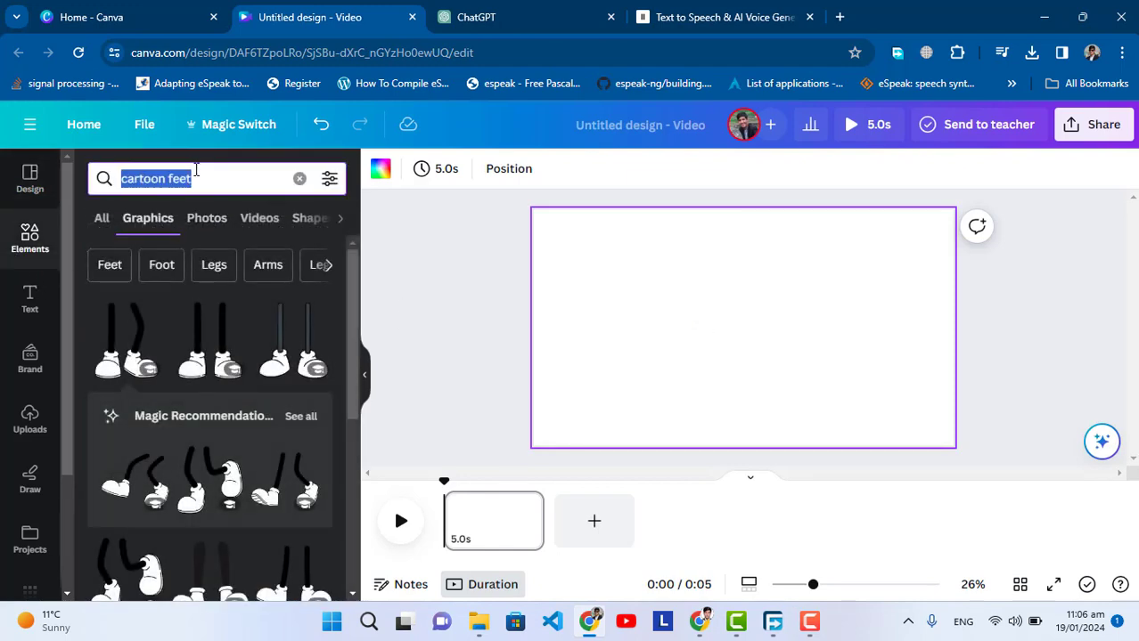
text(potato)
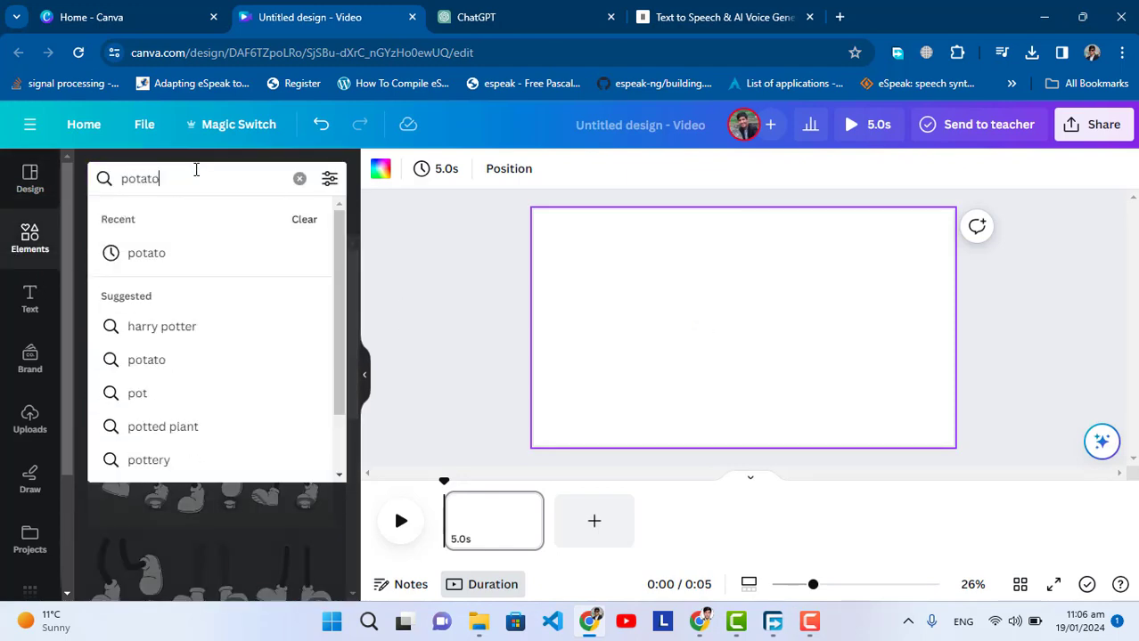
key(Return)
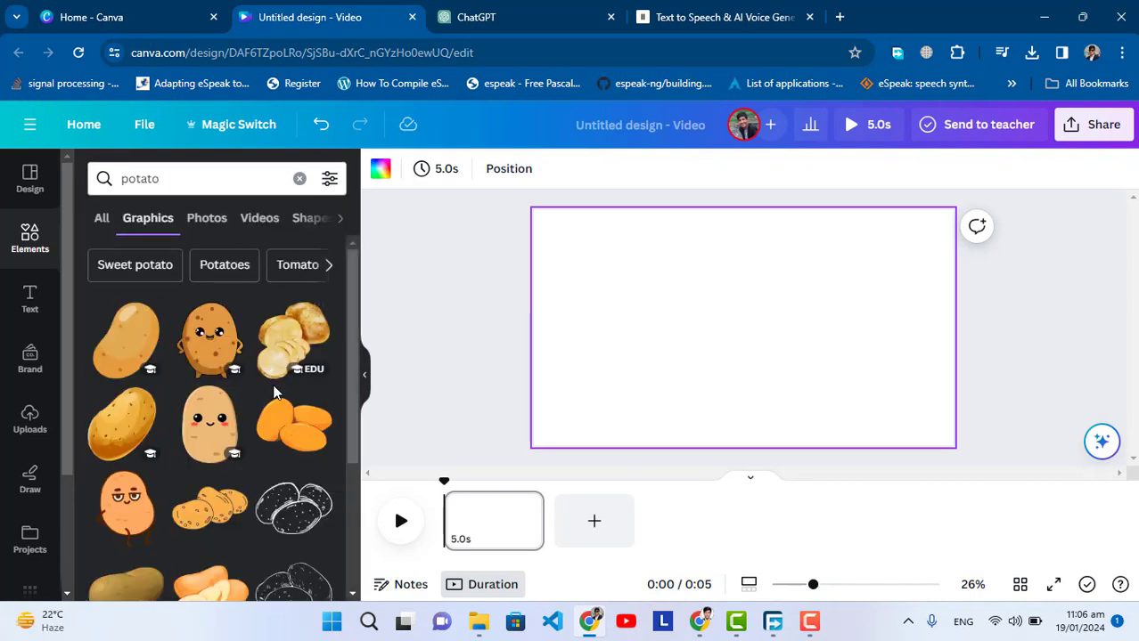
click(204, 425)
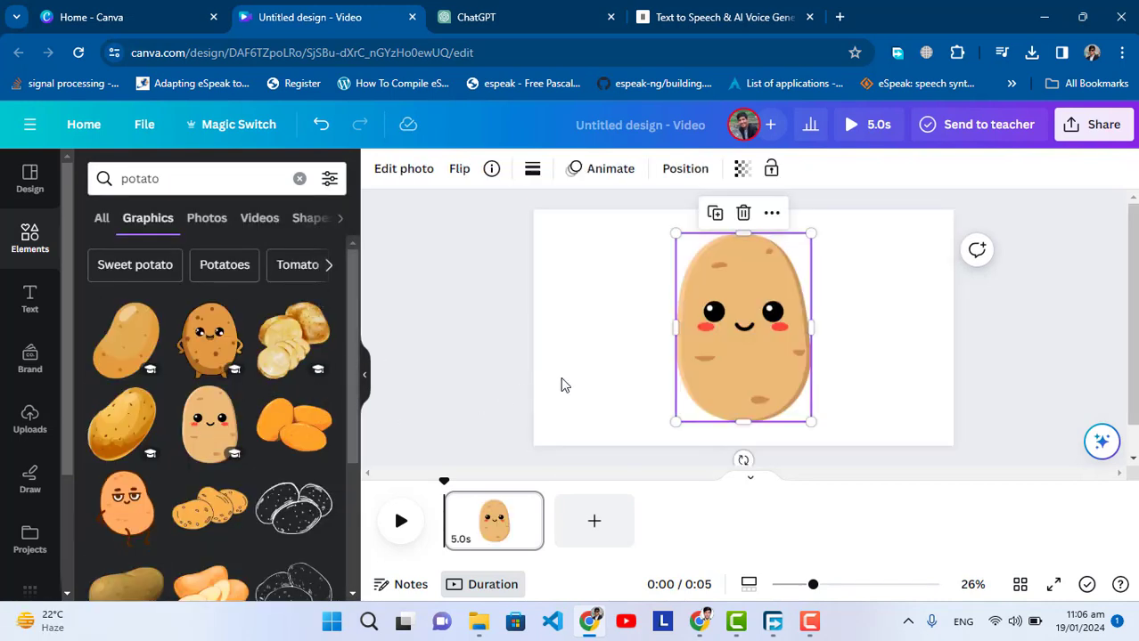
- Shrink the potato to about half its size and place it in the left half of the page, around mid-height
drag(696, 376, 600, 370)
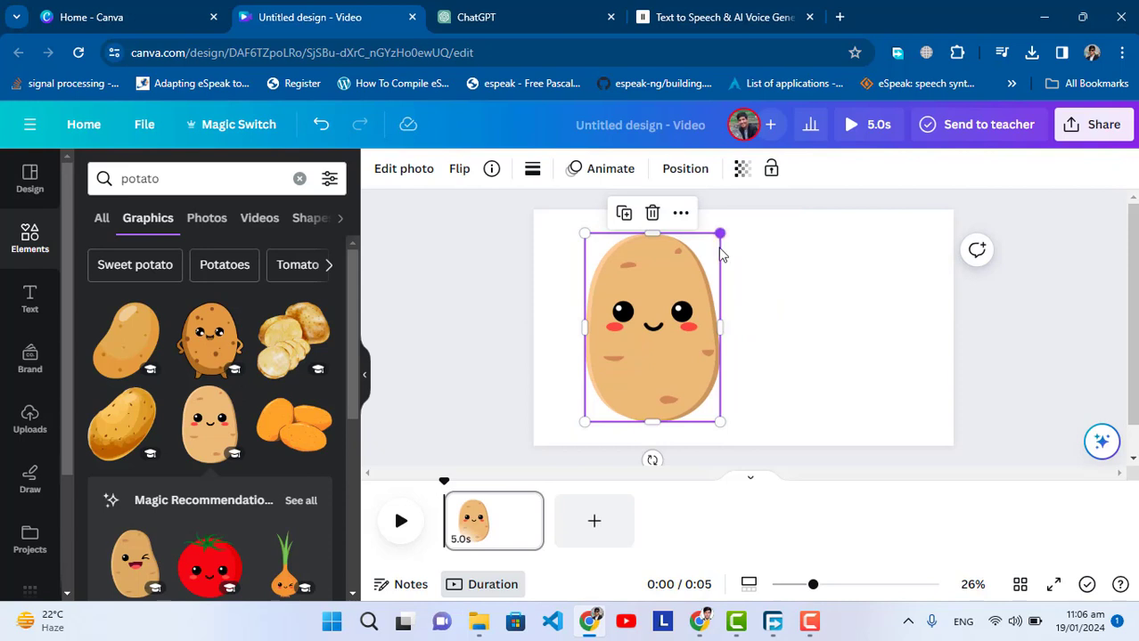
drag(719, 234, 653, 328)
drag(632, 365, 663, 307)
click(1004, 339)
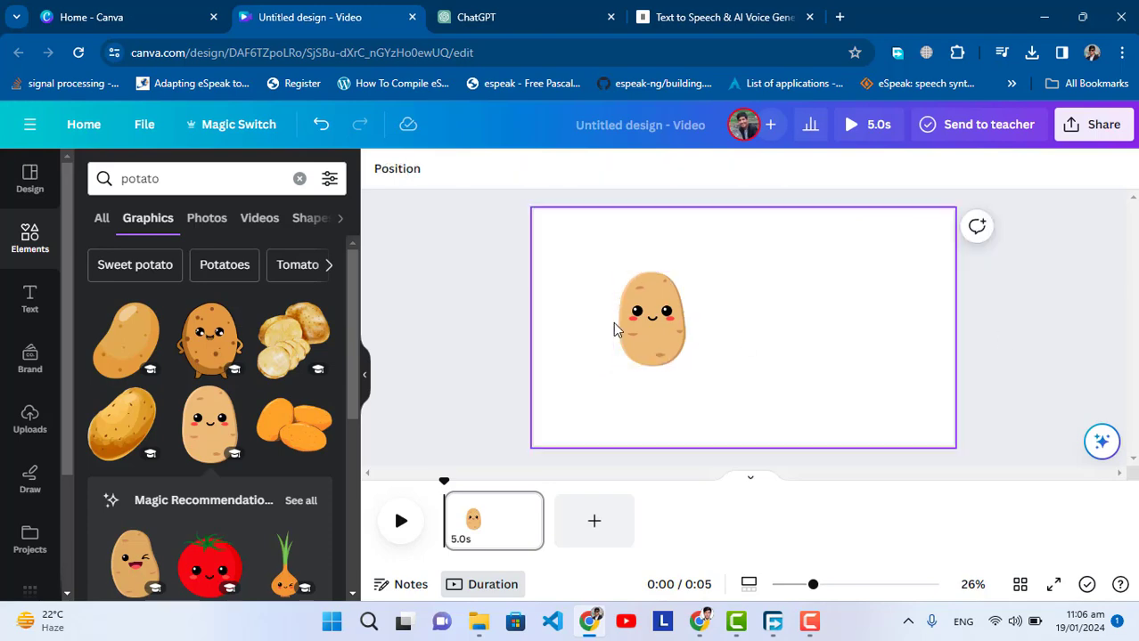
- Search the graphics for "tomato" and add the glossy, realistic whole red tomato with a green stem to the page
double_click(188, 184)
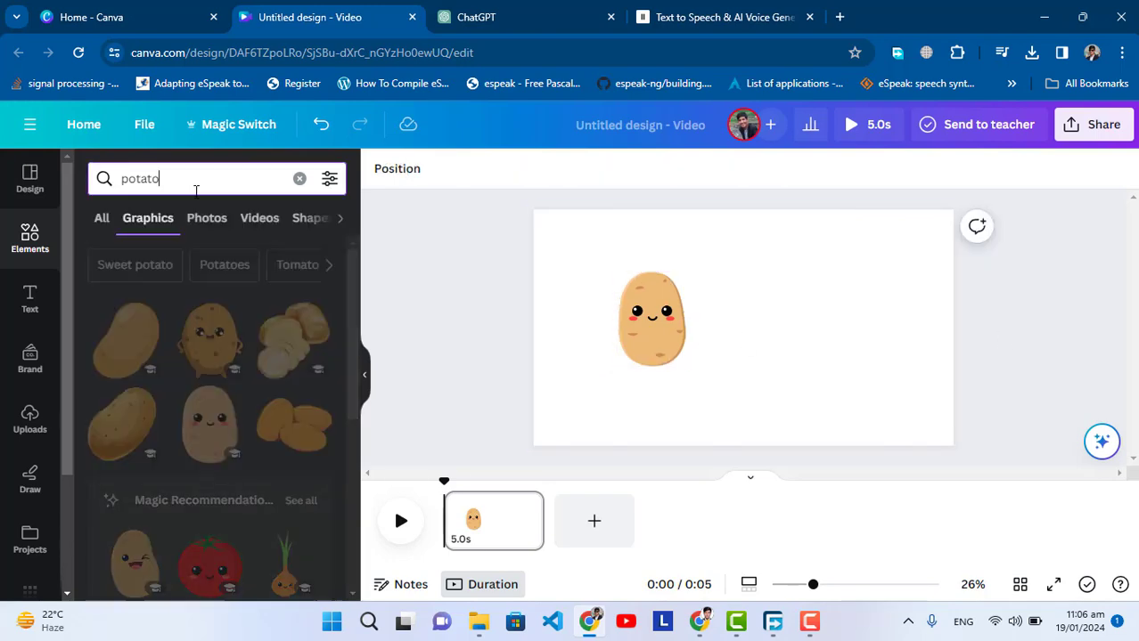
text(tom)
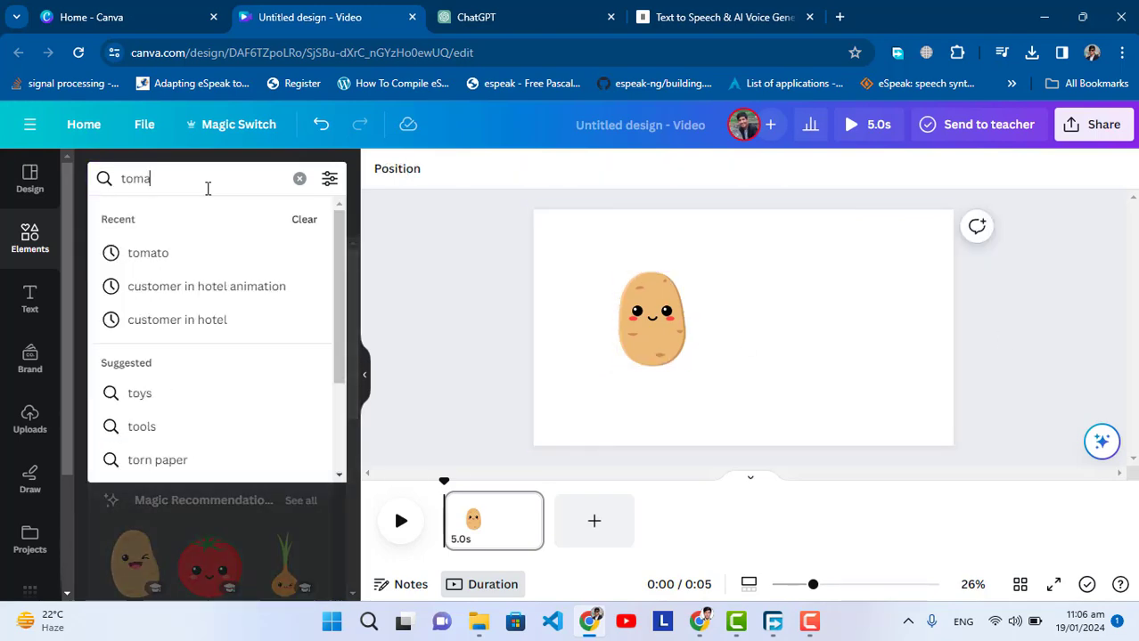
key(Return)
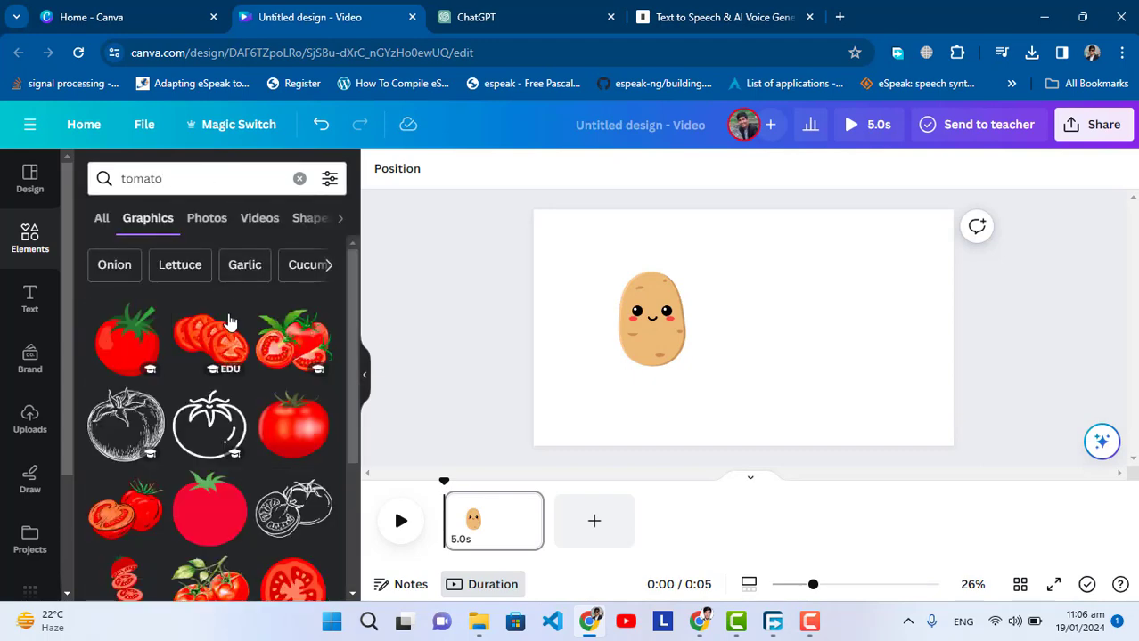
scroll(228, 321, down, 3)
scroll(257, 370, down, 5)
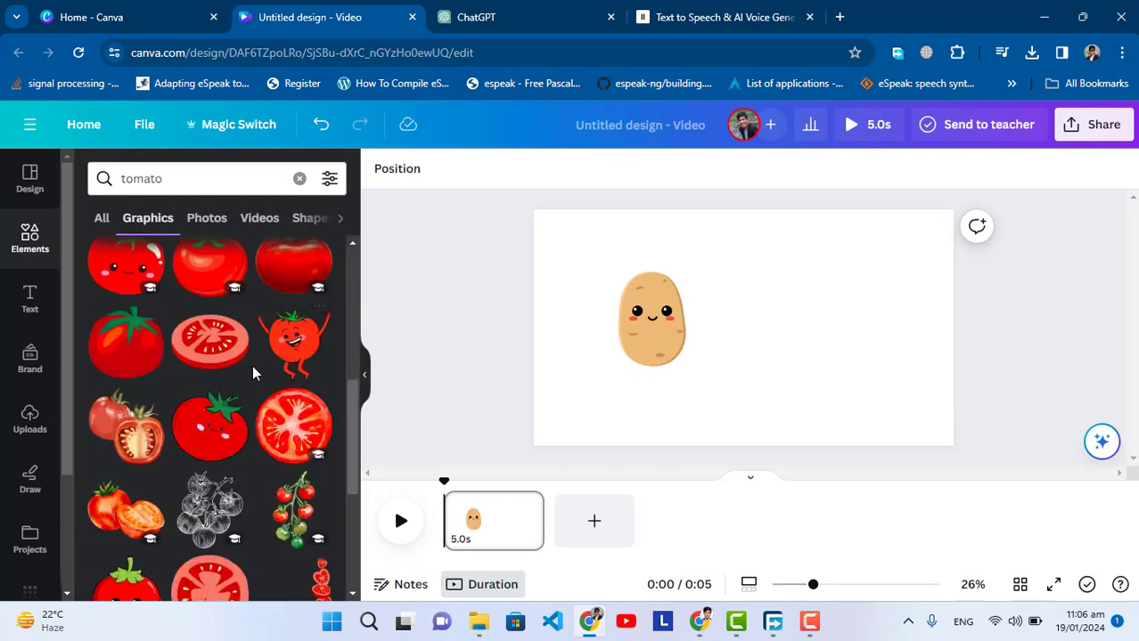
scroll(256, 370, down, 3)
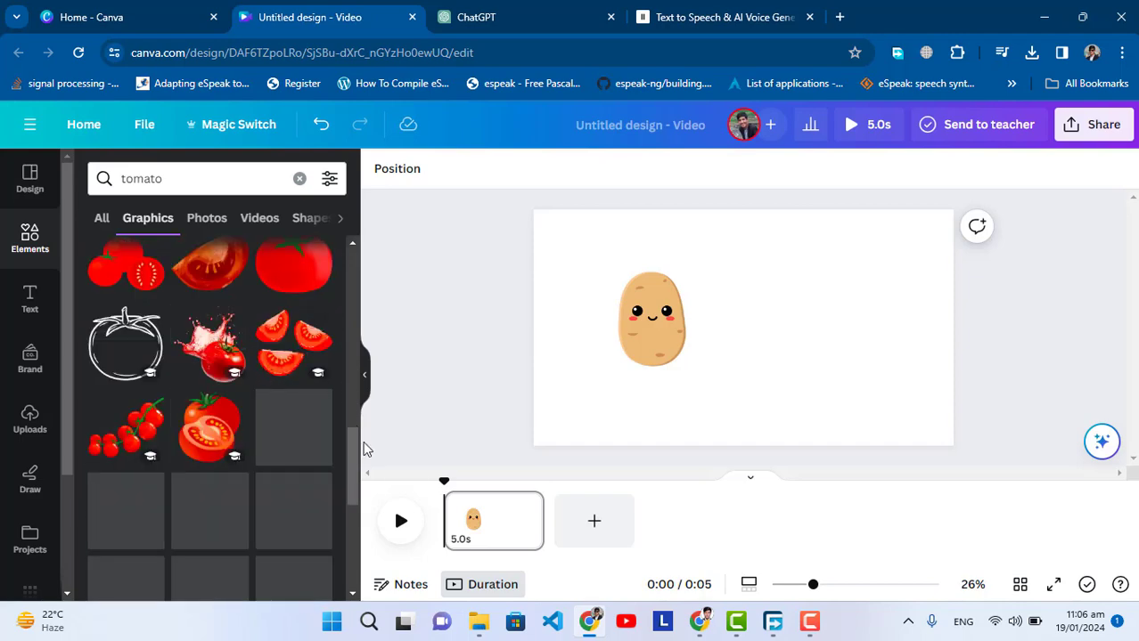
drag(351, 448, 372, 344)
click(292, 376)
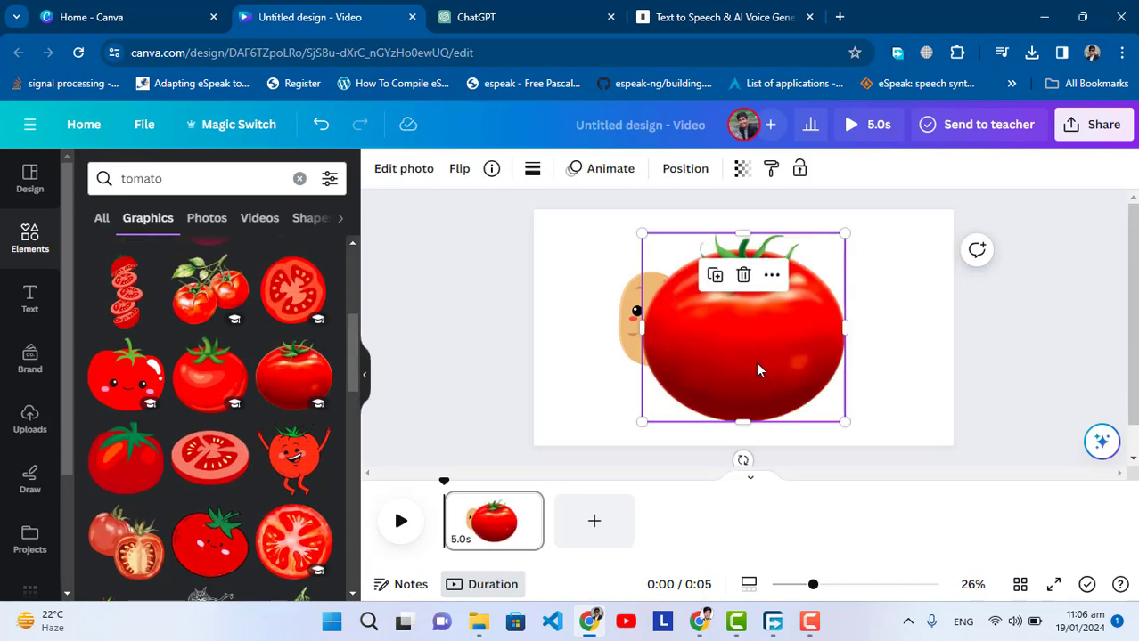
- Shrink the tomato to roughly the potato's height and place it level with the potato in the page's right half
drag(755, 365, 856, 365)
drag(913, 258, 864, 315)
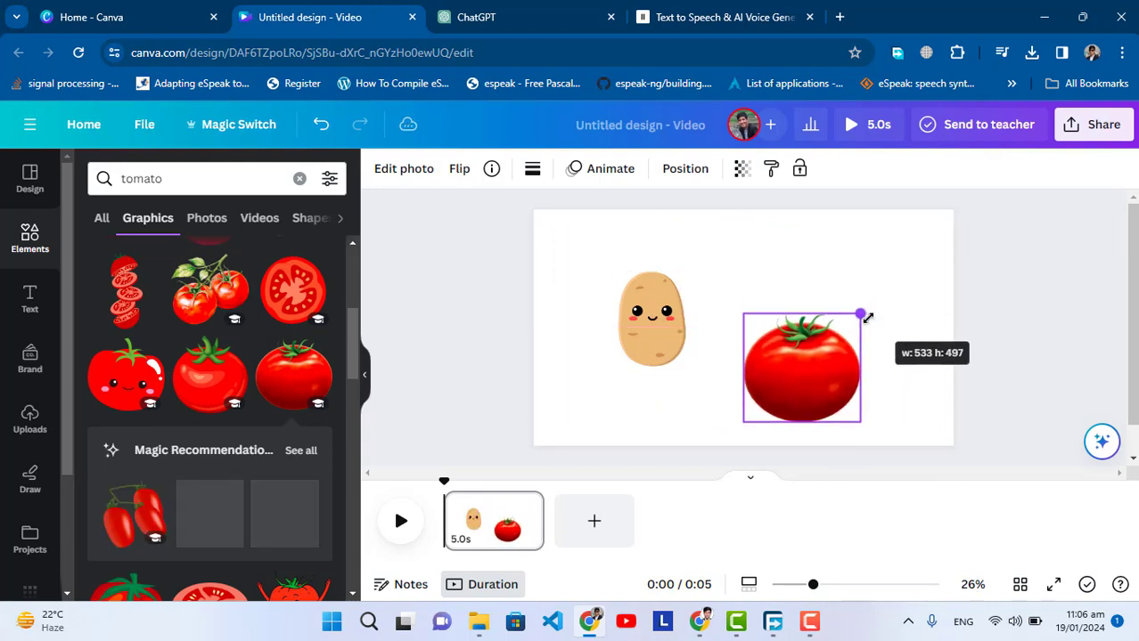
drag(840, 361, 894, 310)
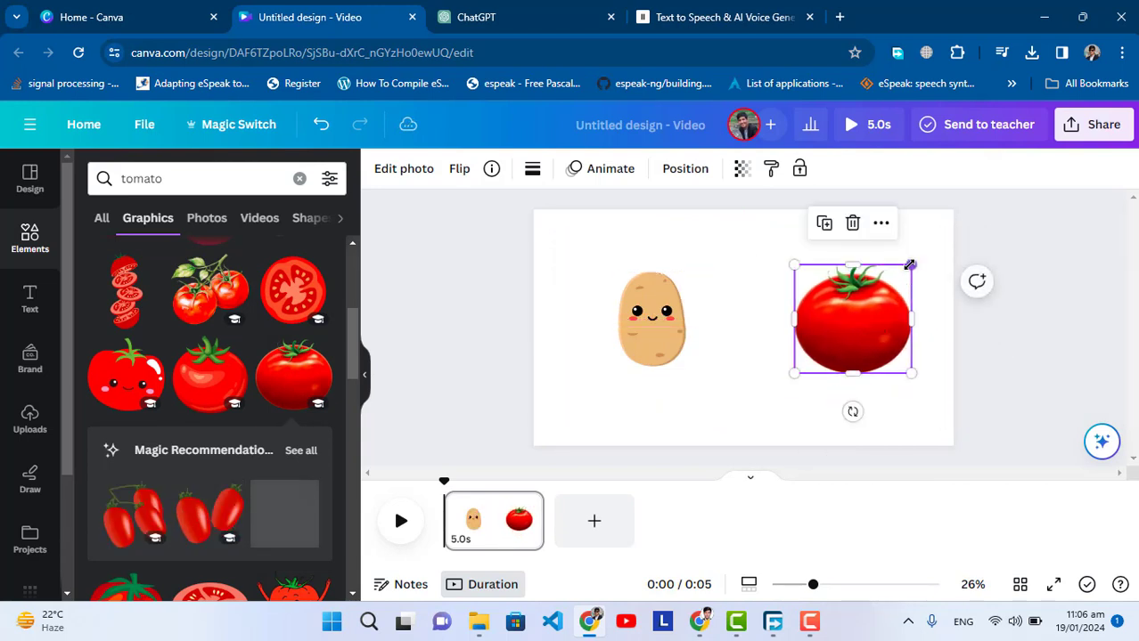
drag(908, 264, 885, 287)
drag(856, 330, 868, 322)
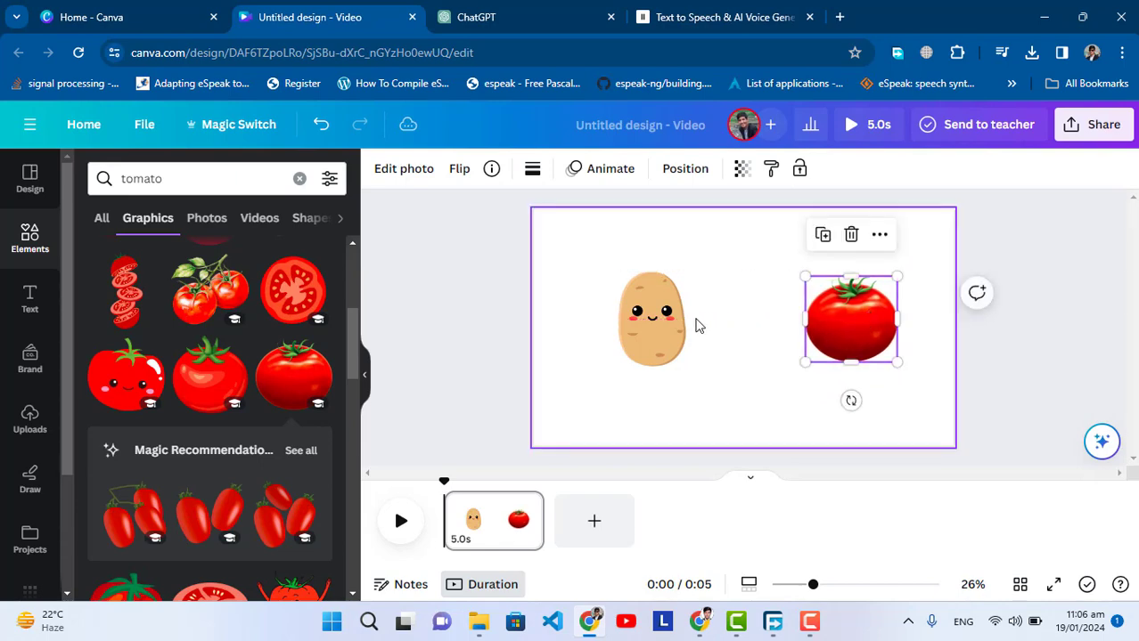
- Search the graphics for "face eye"
click(173, 178)
double_click(182, 179)
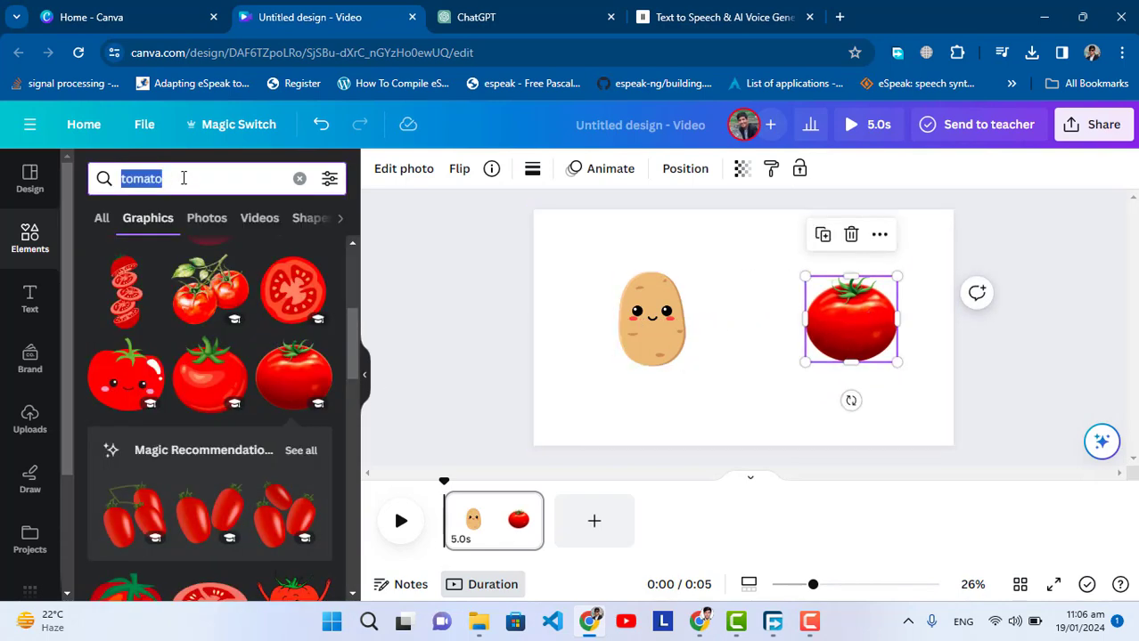
text(face ey)
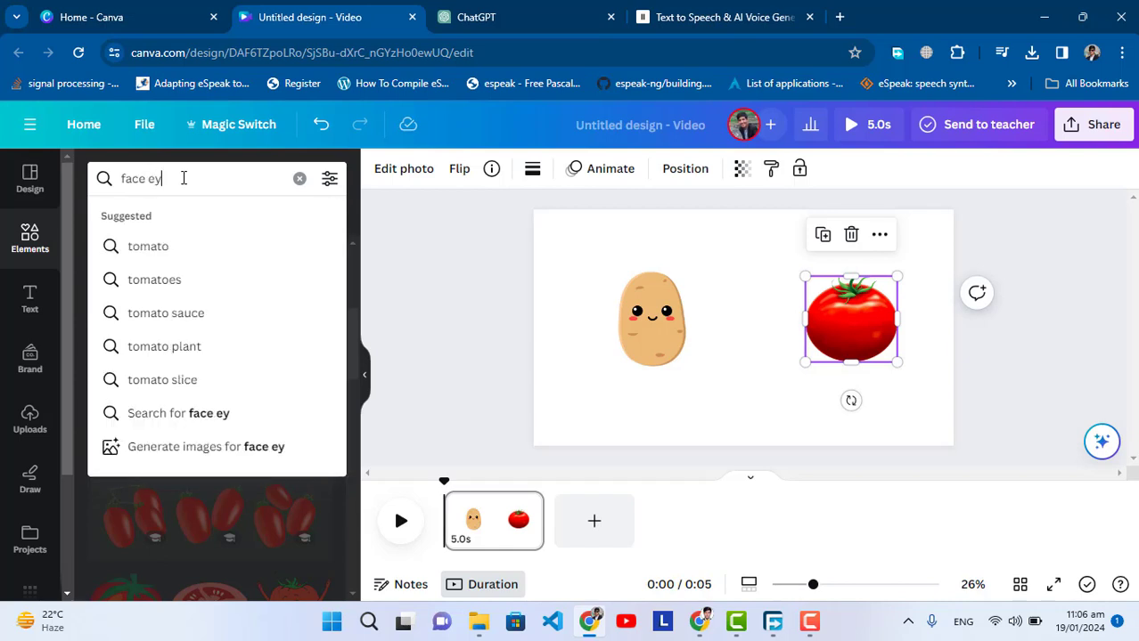
text(e)
key(Return)
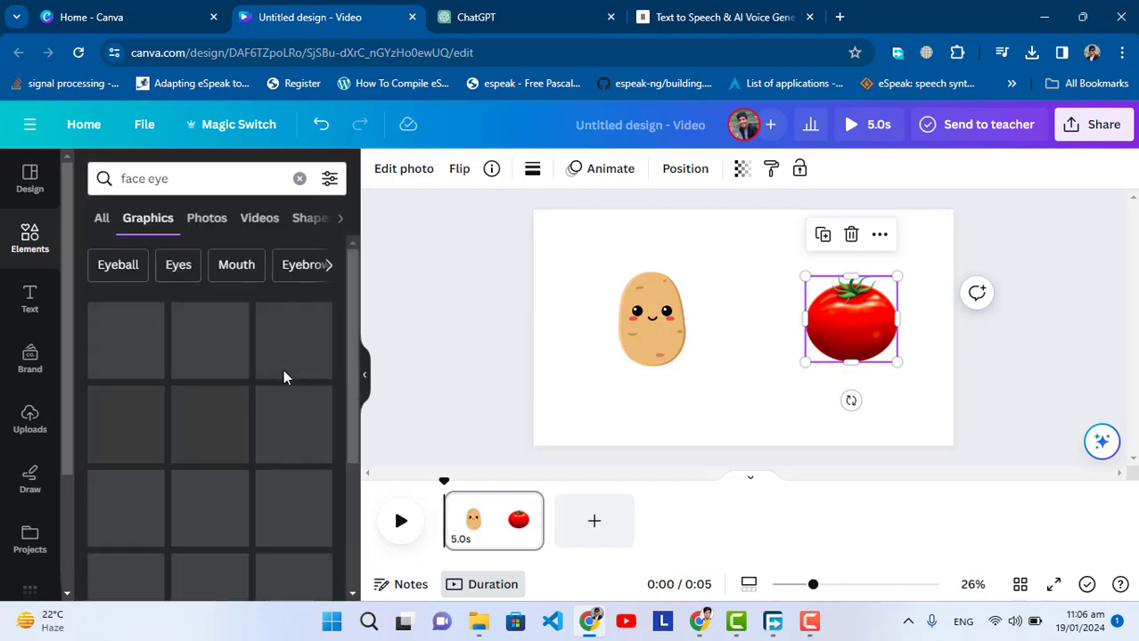
- Search the graphics for "carton face" and look through the results for a face suited to the tomato
triple_click(235, 181)
text(car)
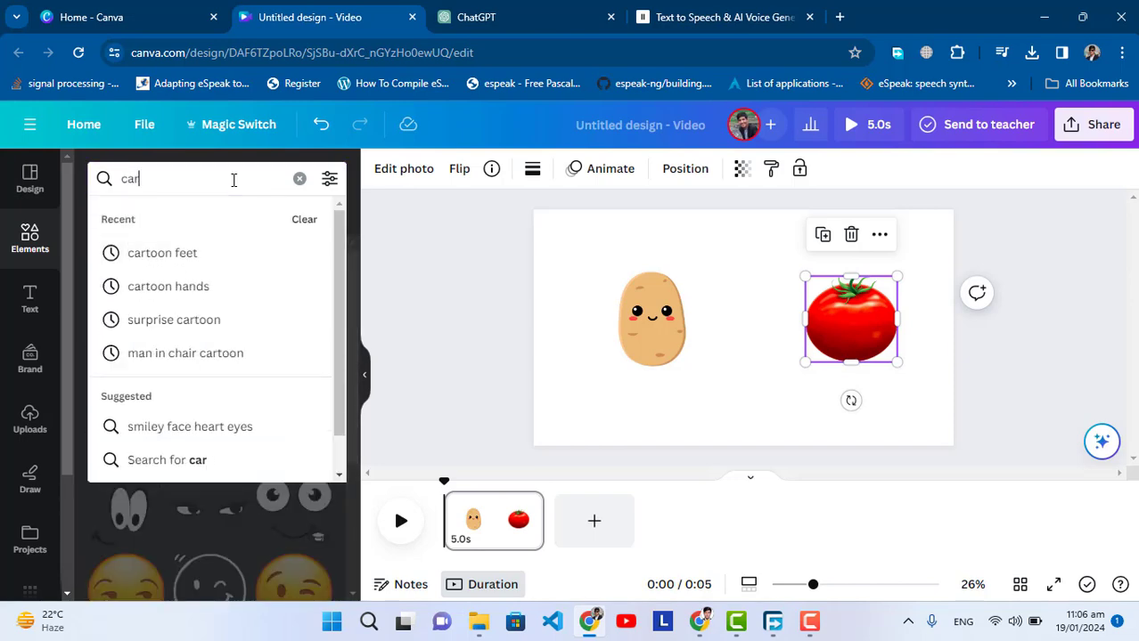
text(ton face)
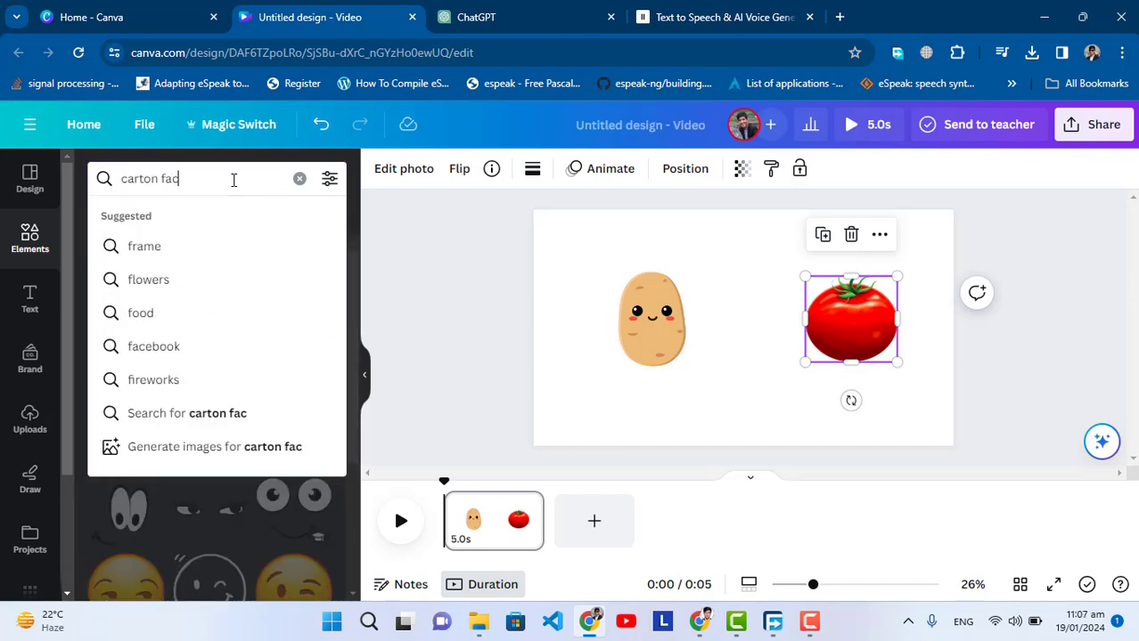
key(Return)
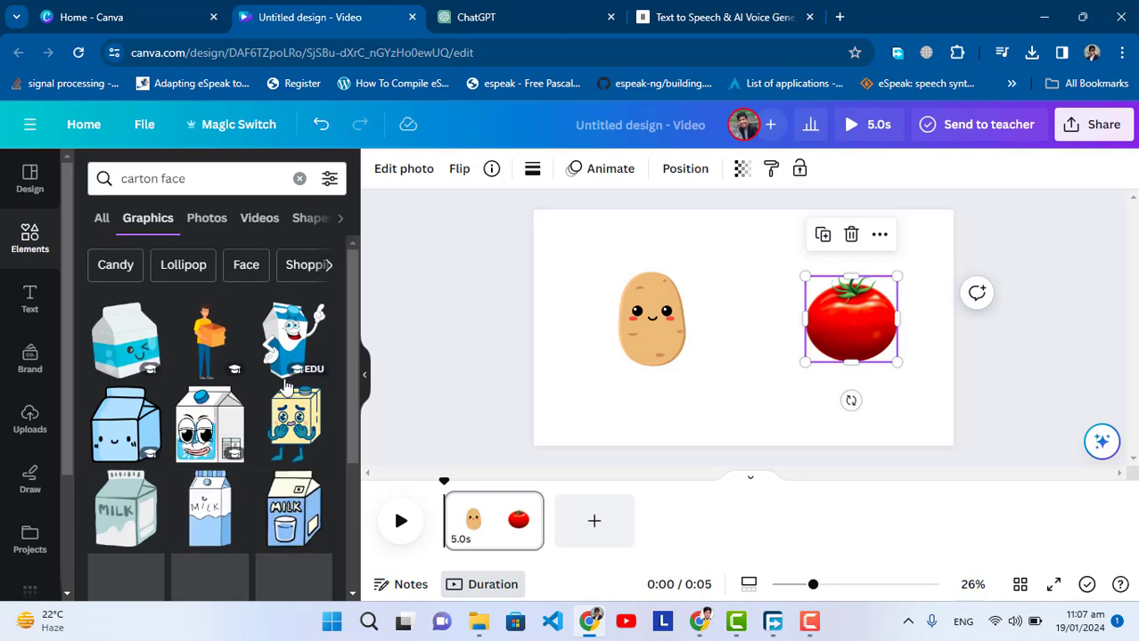
scroll(278, 392, down, 3)
scroll(280, 392, down, 10)
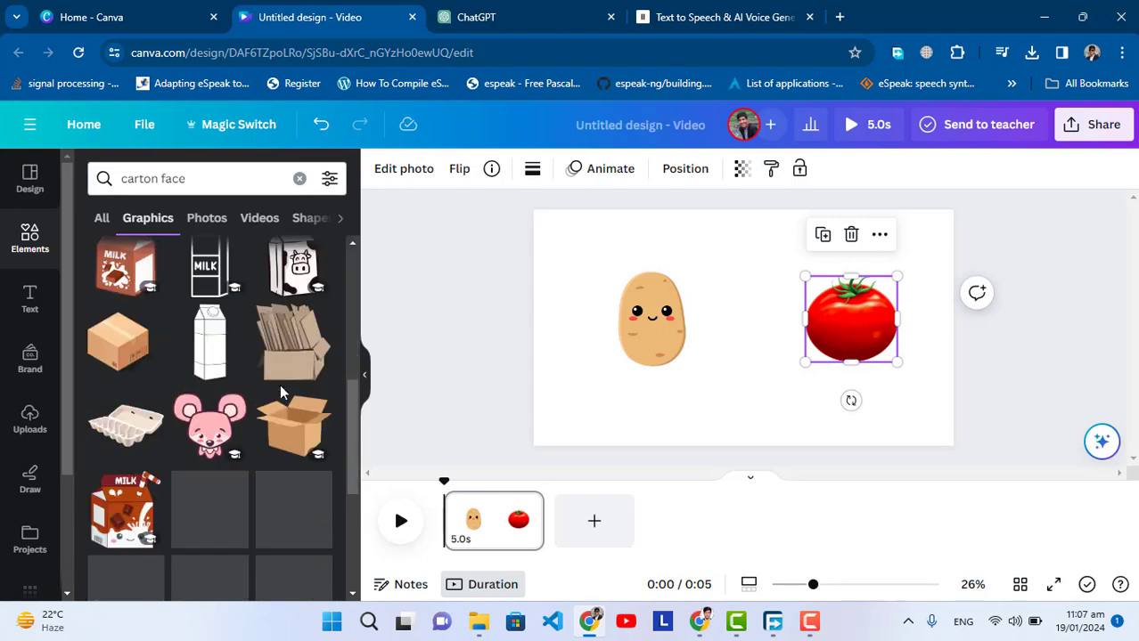
scroll(280, 384, down, 5)
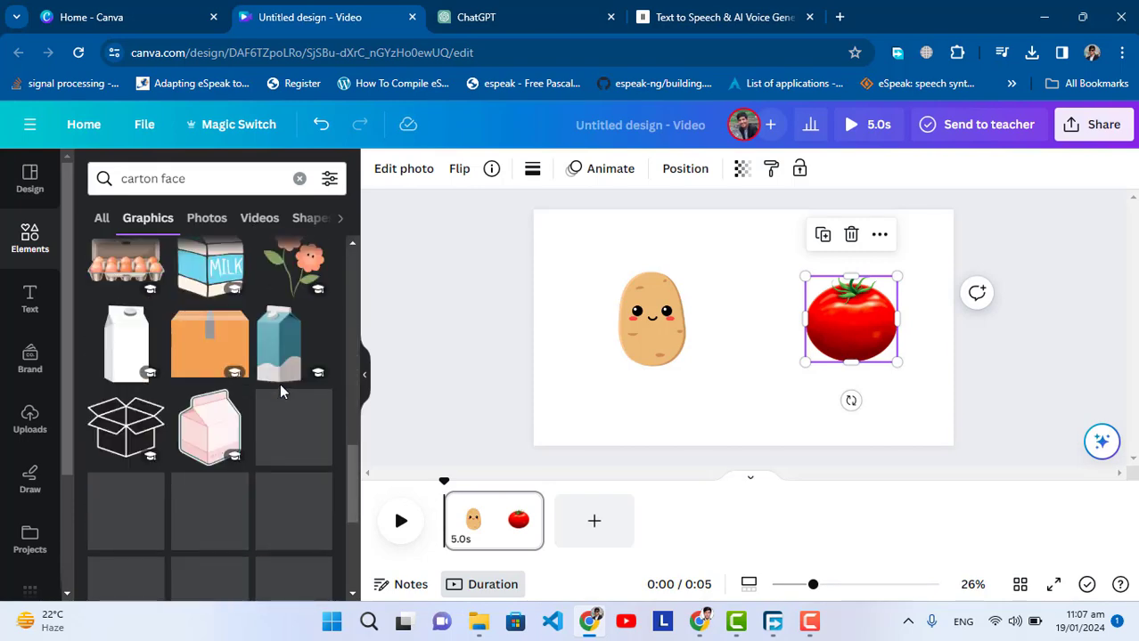
scroll(285, 390, down, 5)
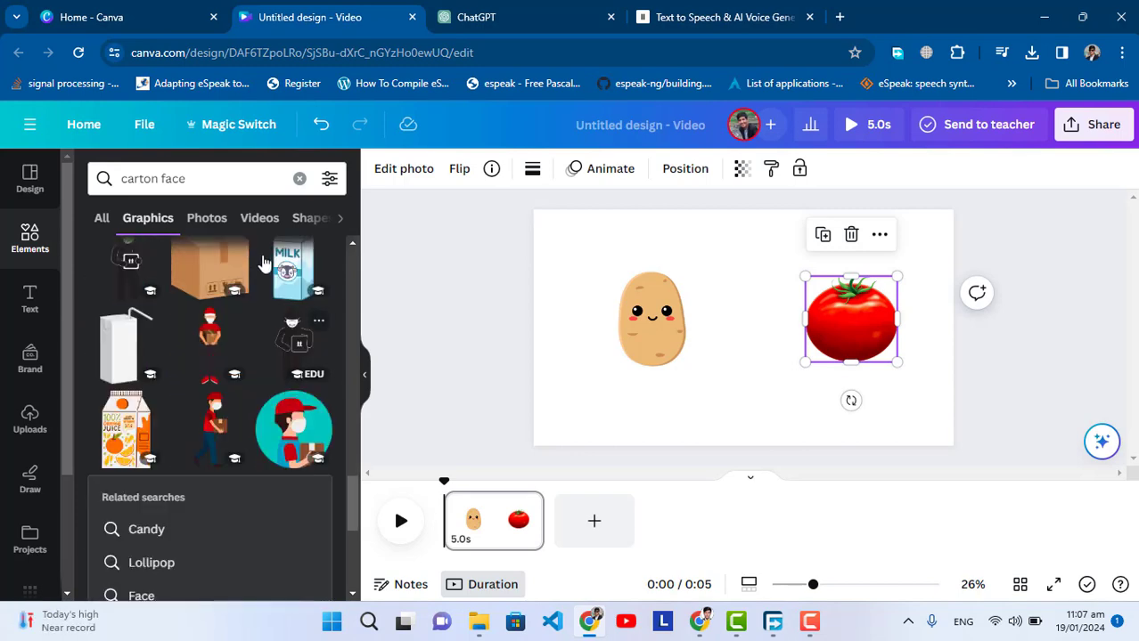
- Search the elements for "carton eye" and widen the results from graphics to all element types
double_click(232, 187)
text(eye)
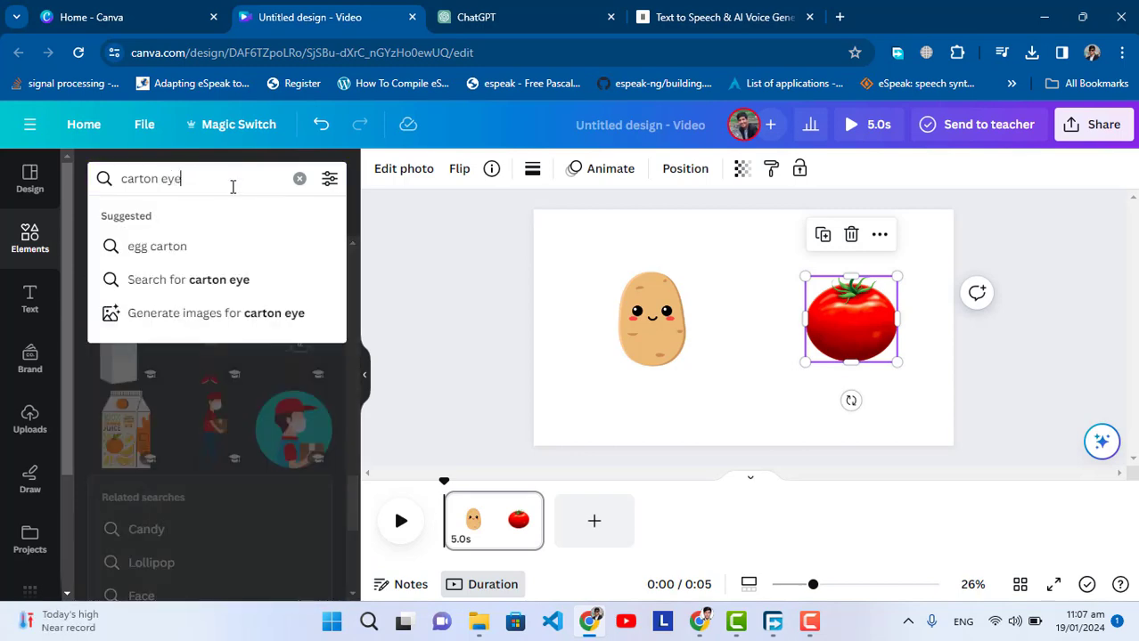
key(Return)
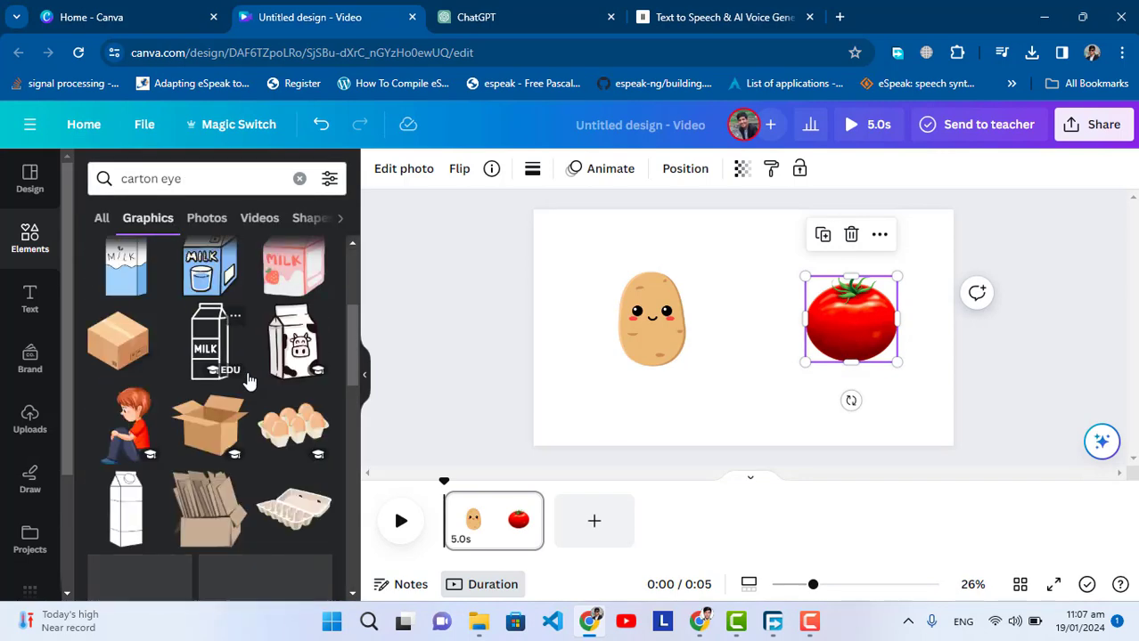
click(102, 219)
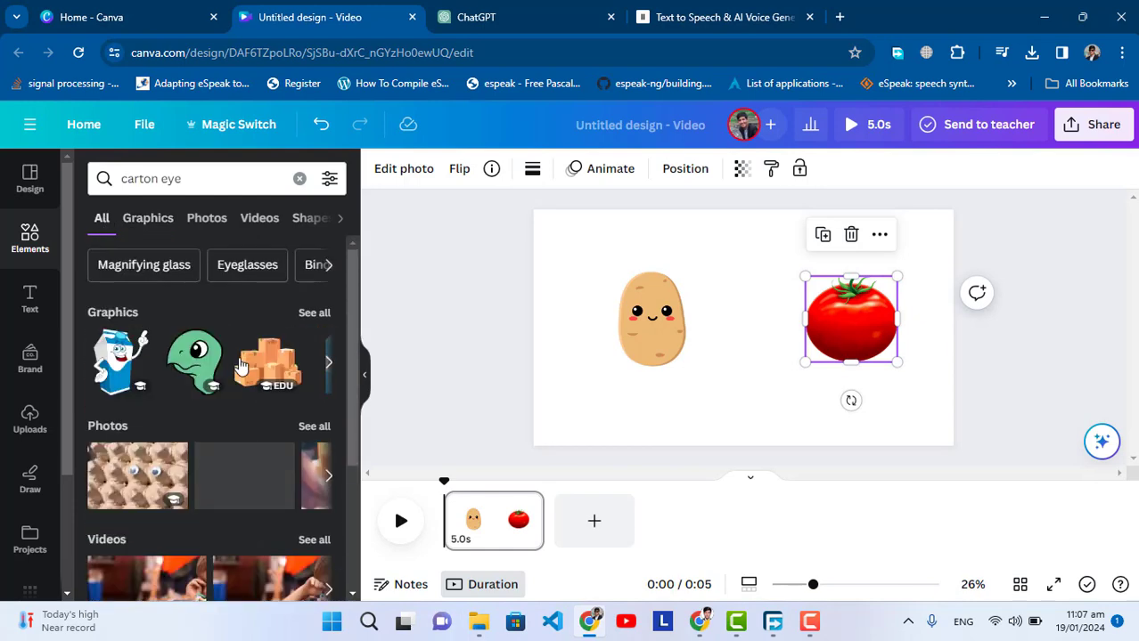
- Look through the graphics for "carton eye" and refine the graphics search to "carton eye and nose"
click(148, 219)
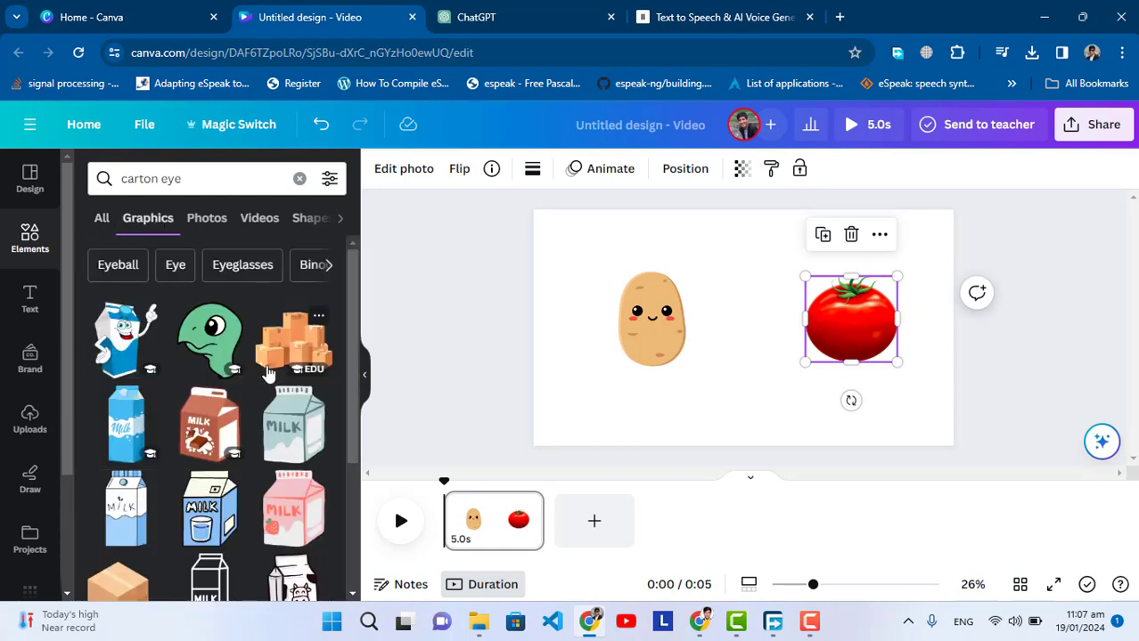
scroll(250, 367, down, 10)
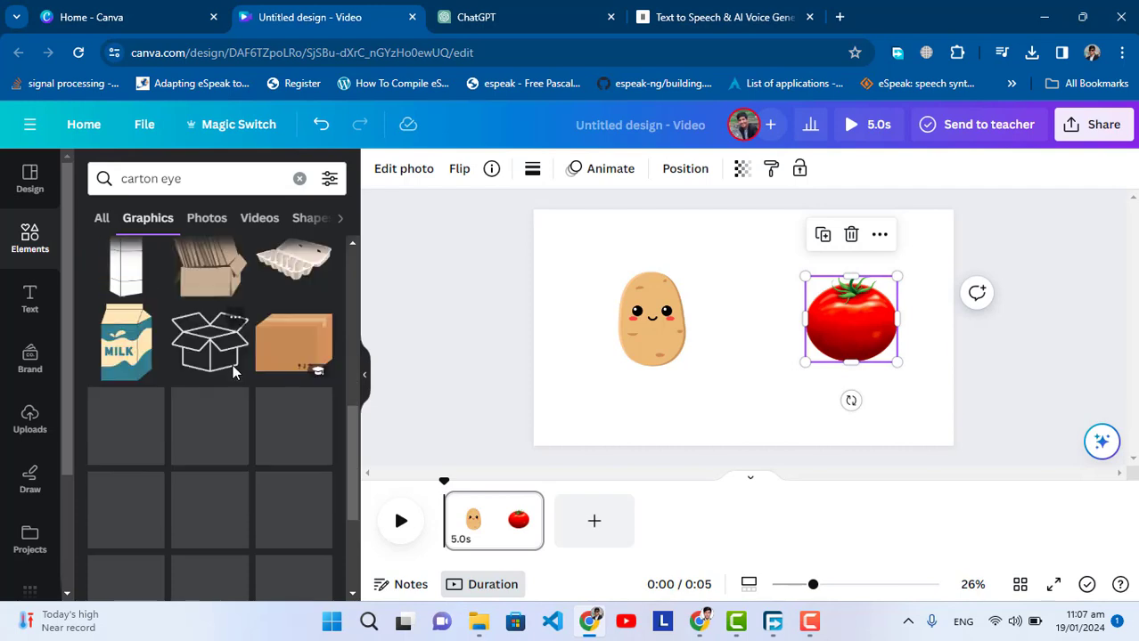
click(199, 178)
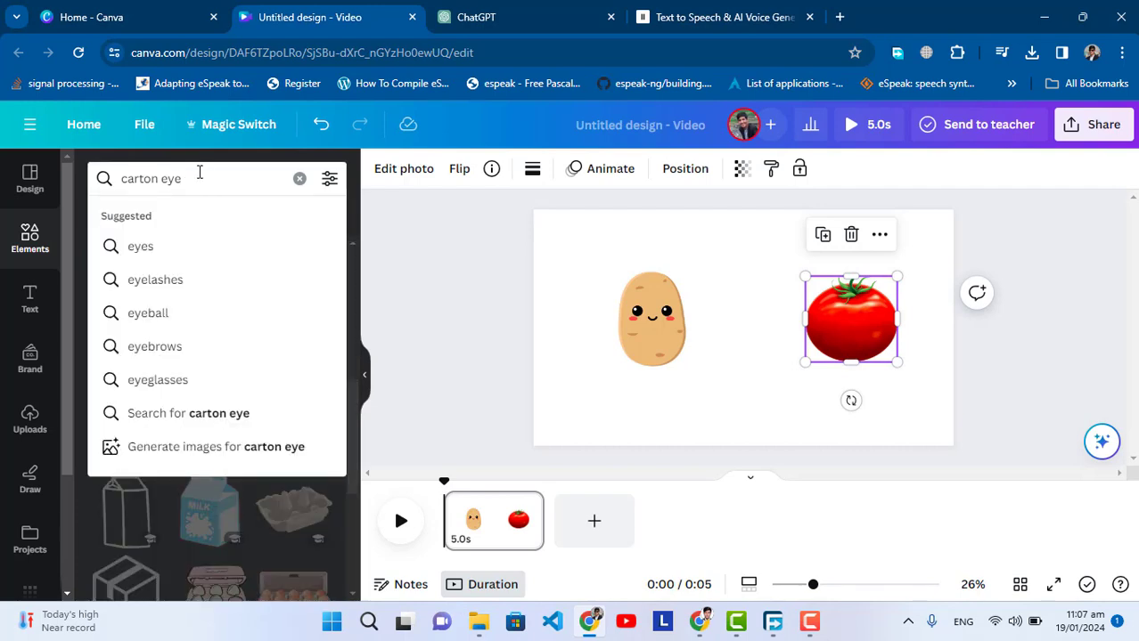
text(and node)
key(BackSpace)
text(s)
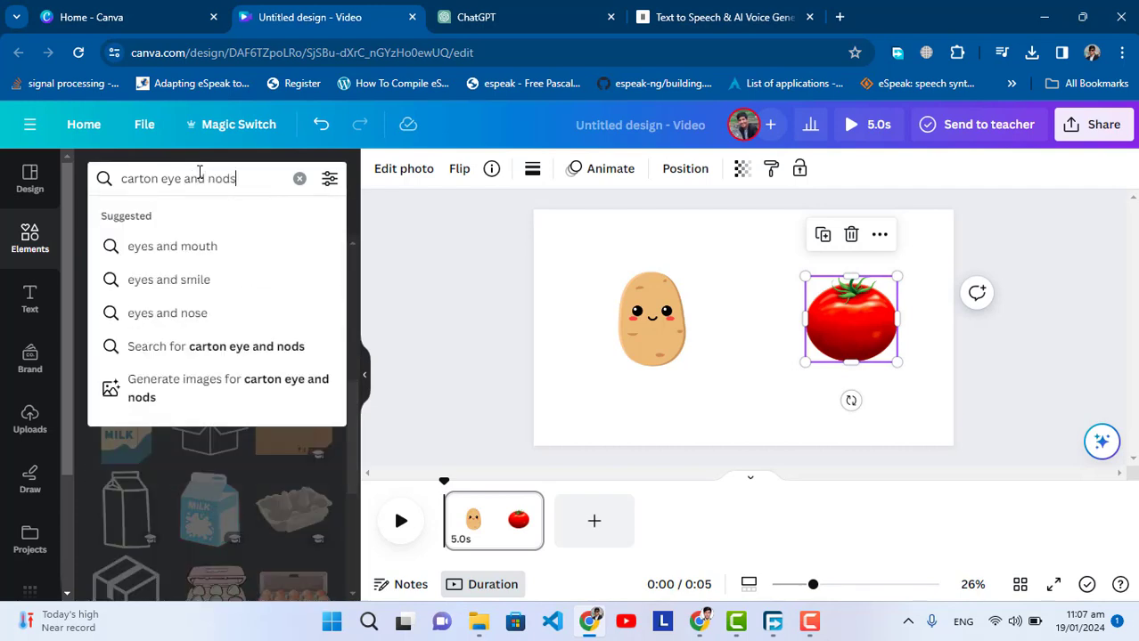
text(se)
key(Return)
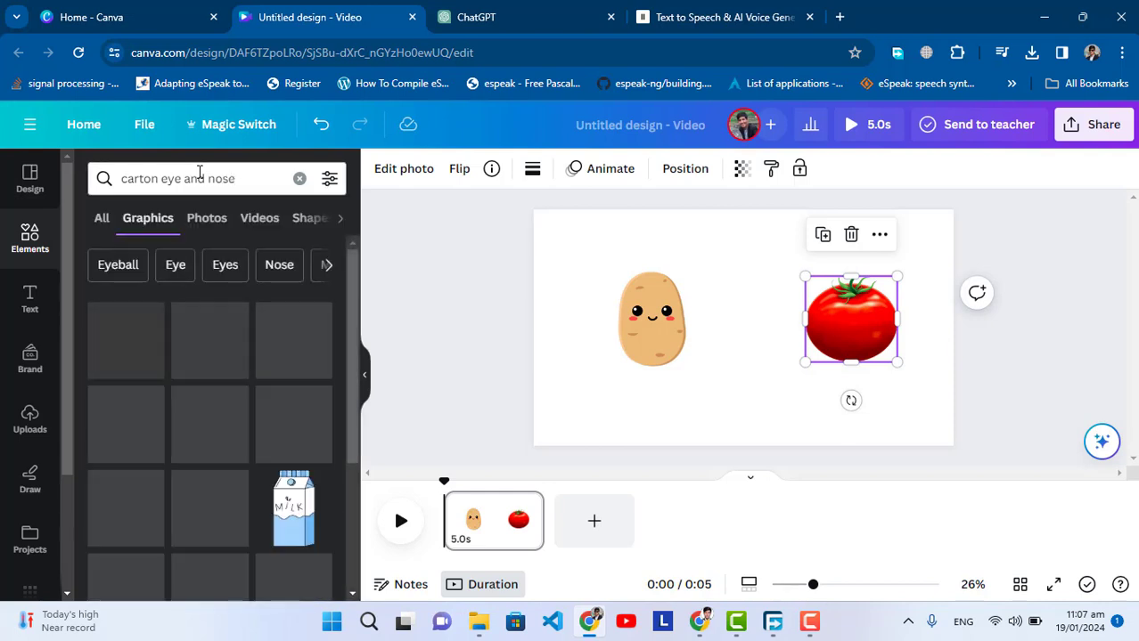
- Add the black-and-white cartoon face with large eyes and a side smile, and place it small in the centre of the tomato
scroll(193, 421, down, 1)
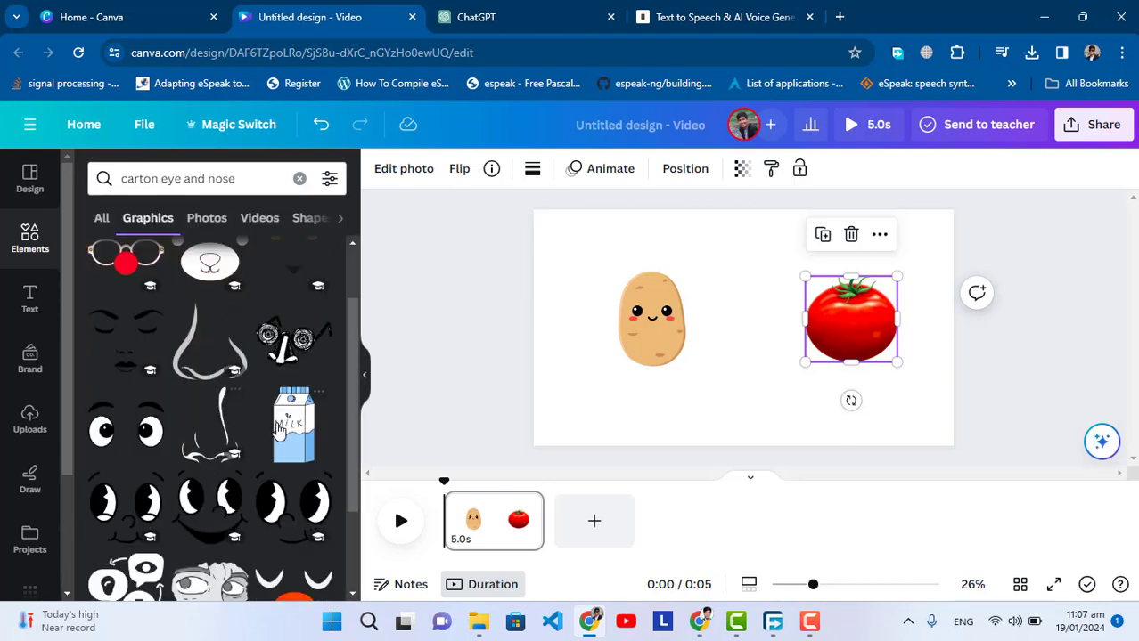
scroll(307, 426, down, 1)
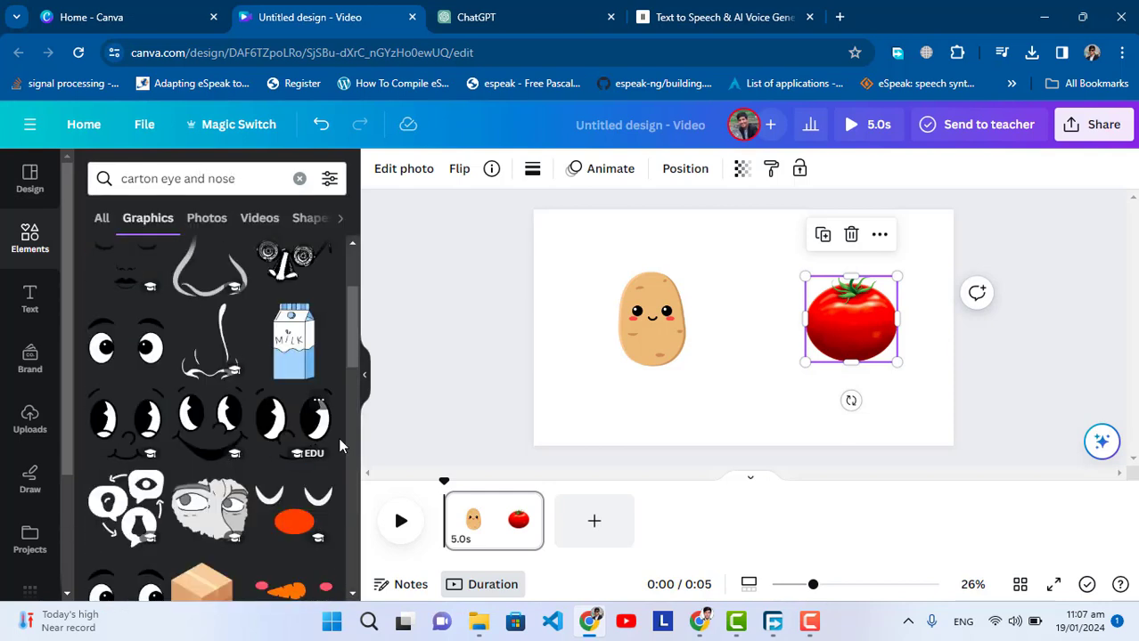
click(286, 431)
drag(694, 375, 850, 323)
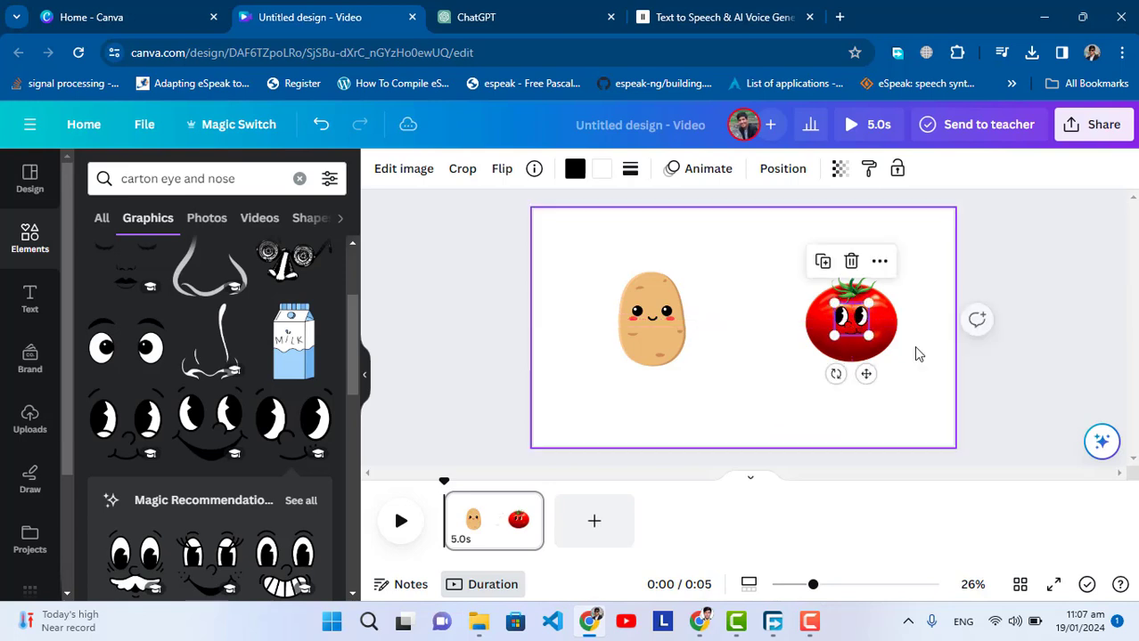
click(904, 372)
- Search the graphics for "carton hand" and look through the results for hands suited to the characters
double_click(198, 179)
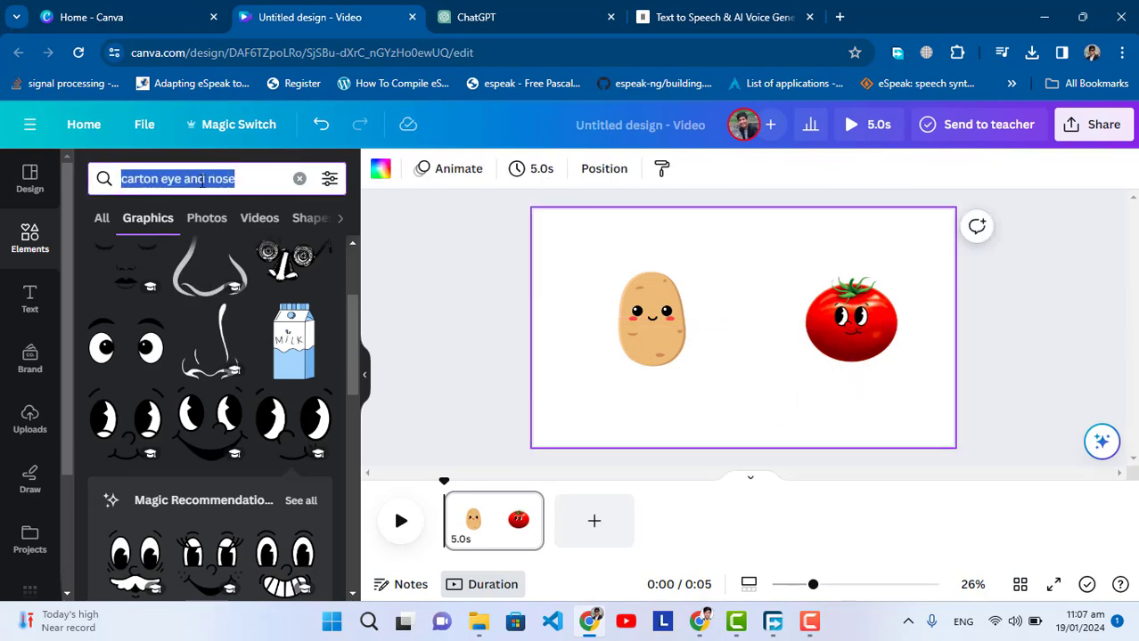
text(car)
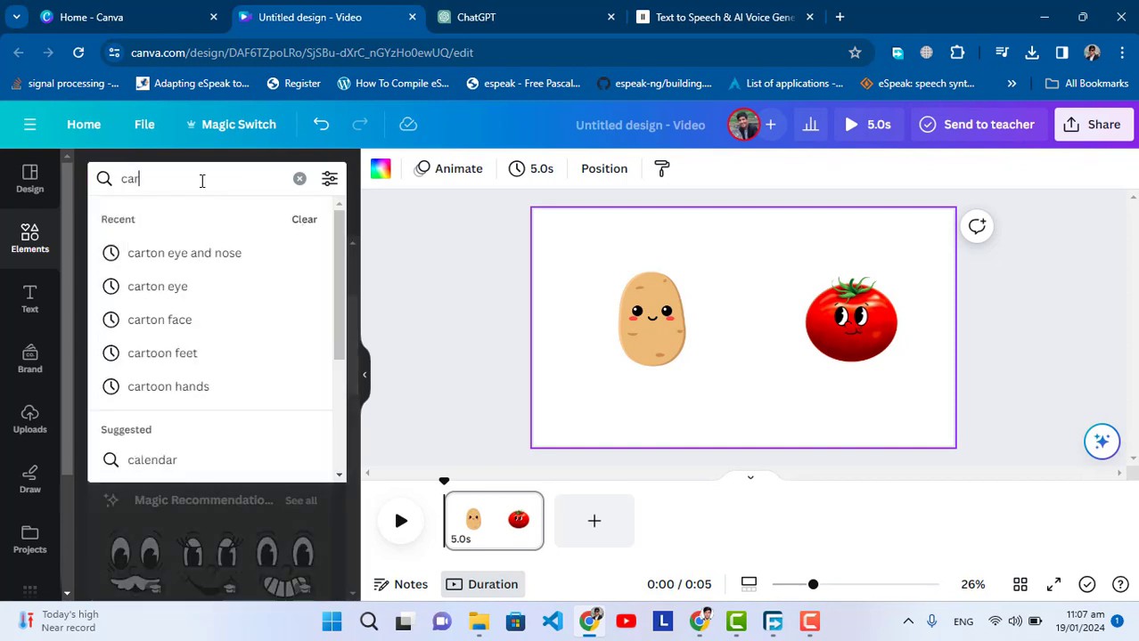
text(ton hand)
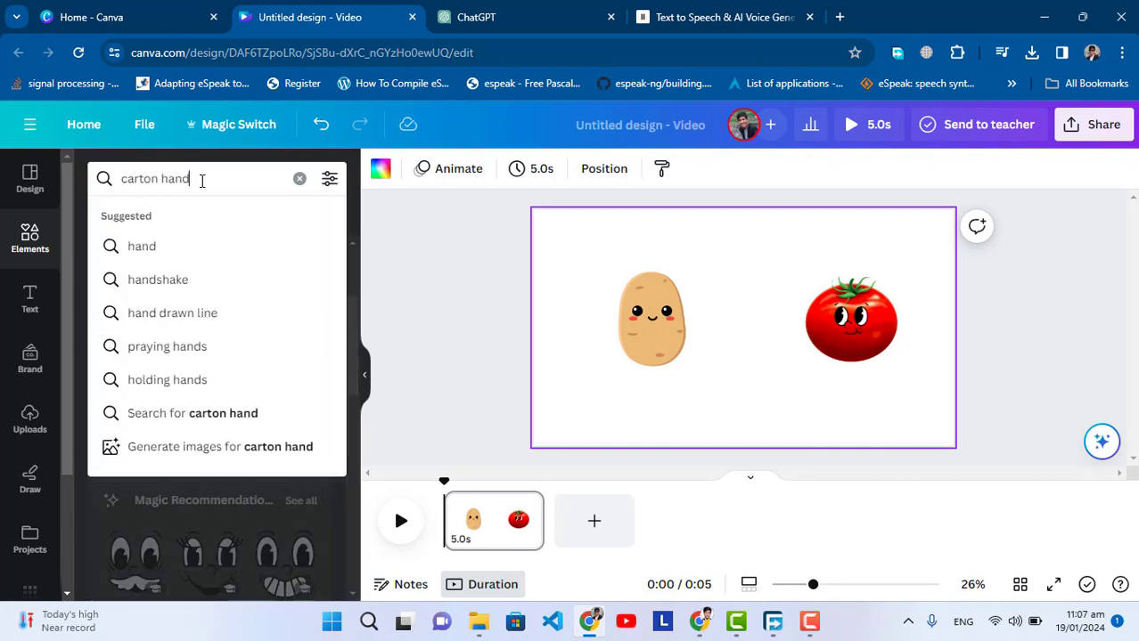
key(Return)
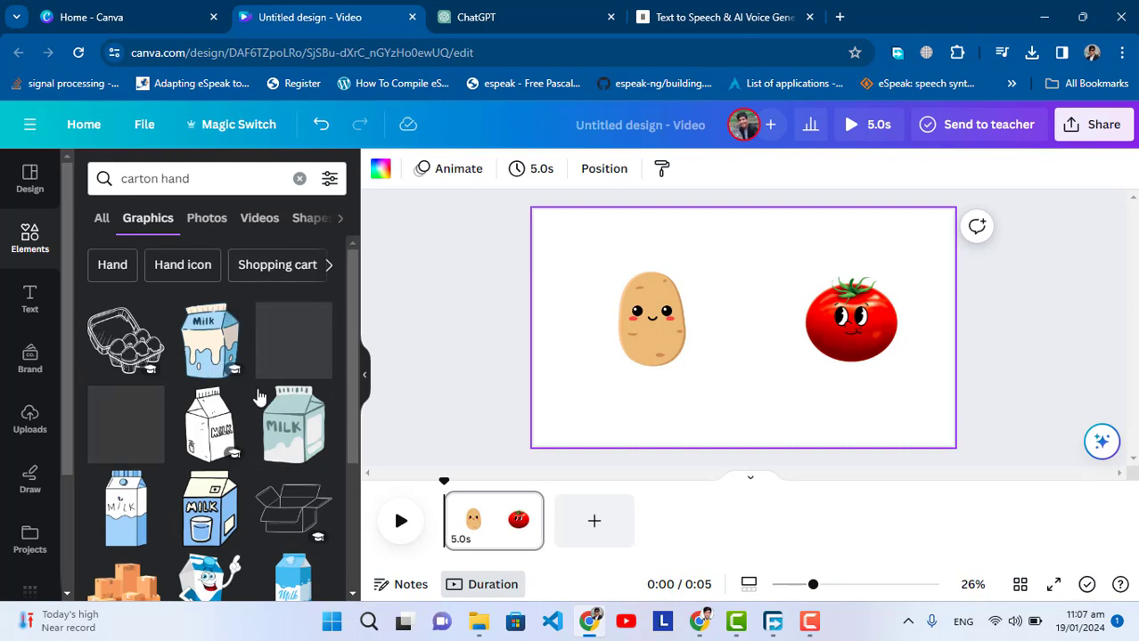
click(105, 221)
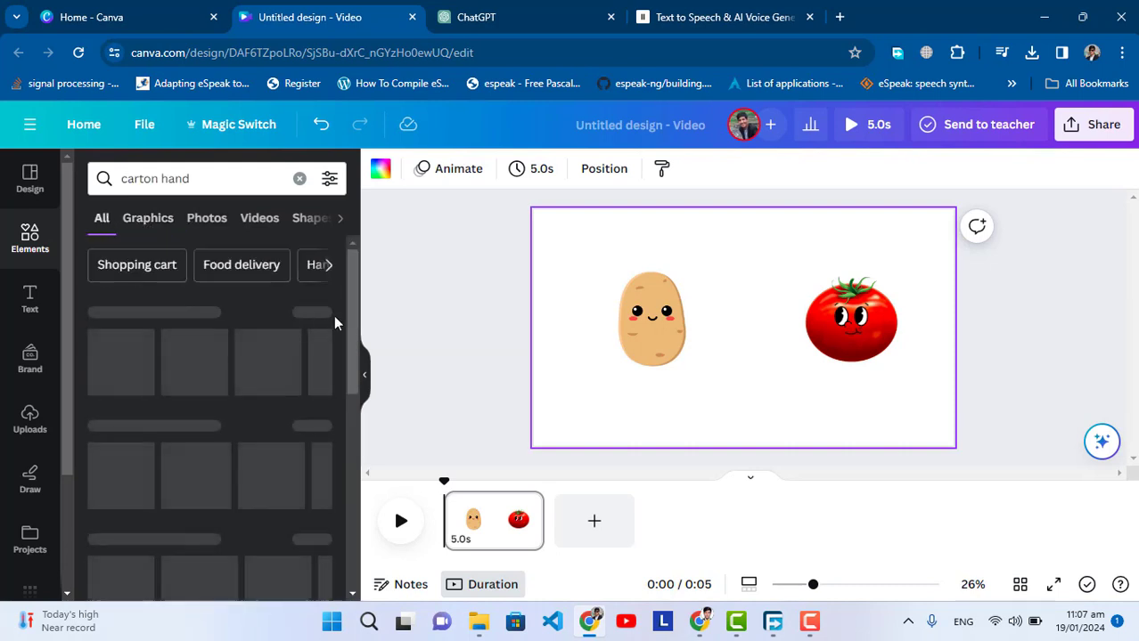
click(315, 313)
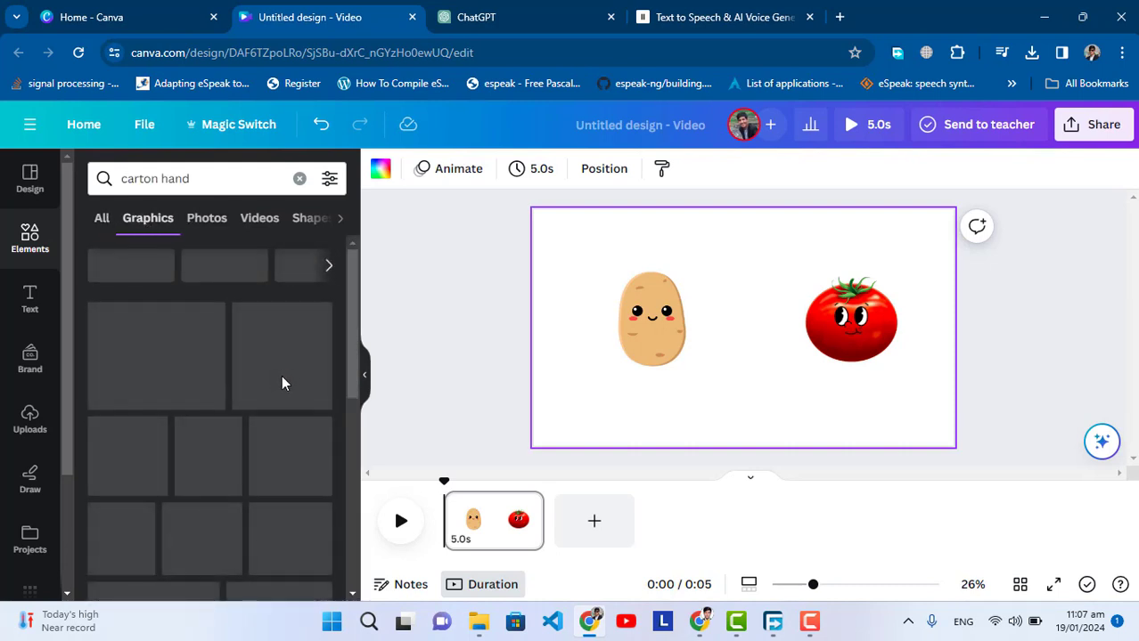
scroll(232, 401, down, 5)
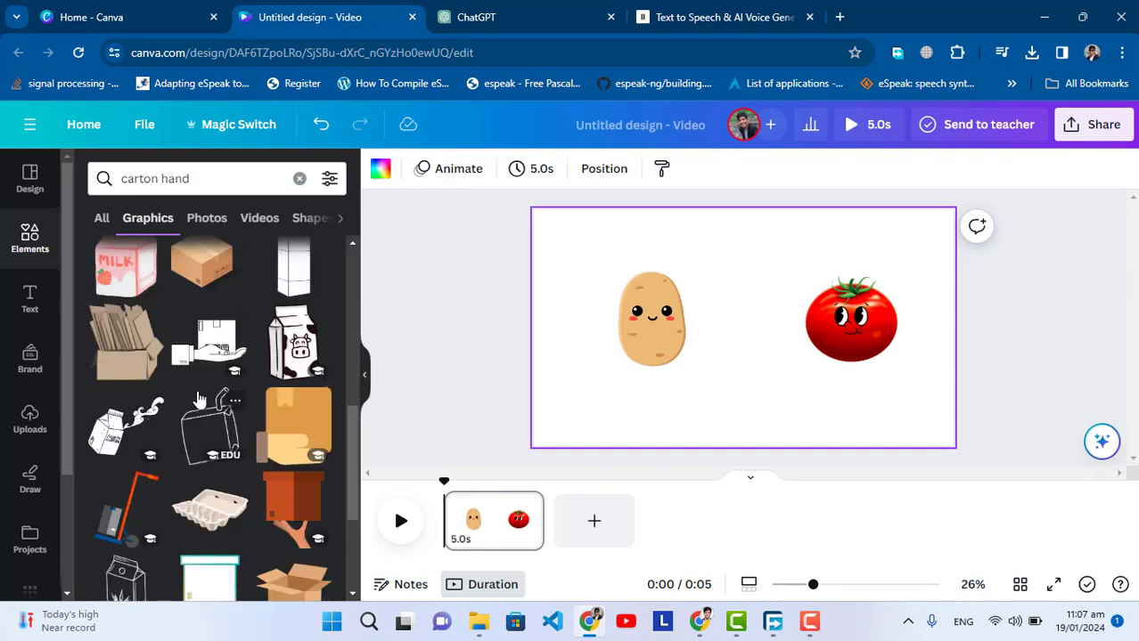
scroll(199, 398, down, 5)
scroll(199, 398, down, 3)
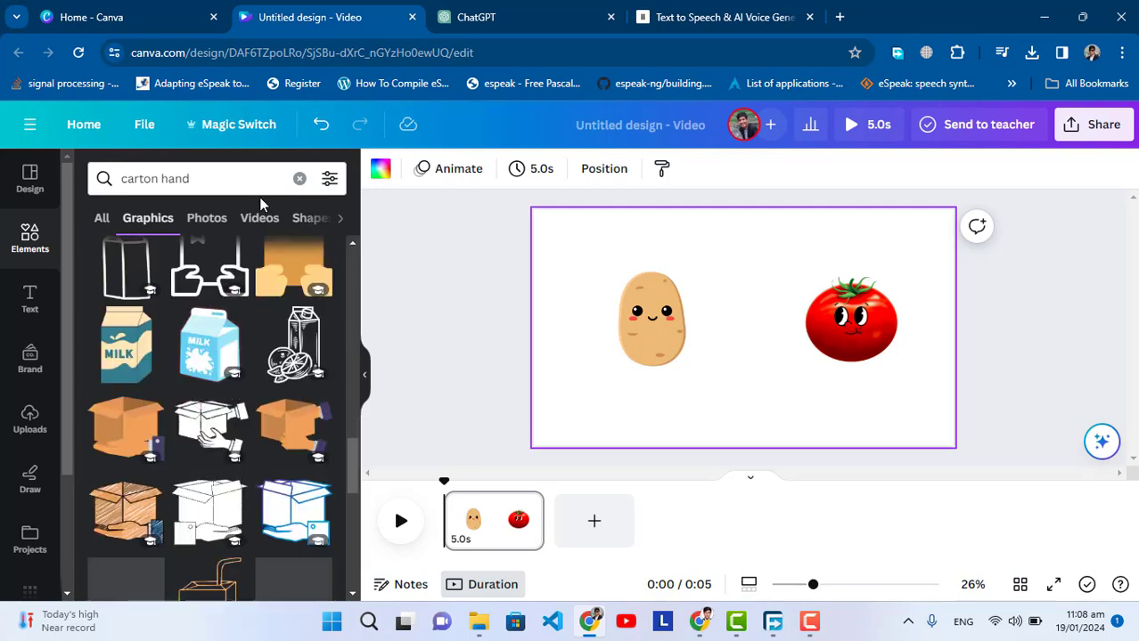
- Clear the element search and check the full set of recently used elements for arms or hands
click(300, 178)
click(459, 370)
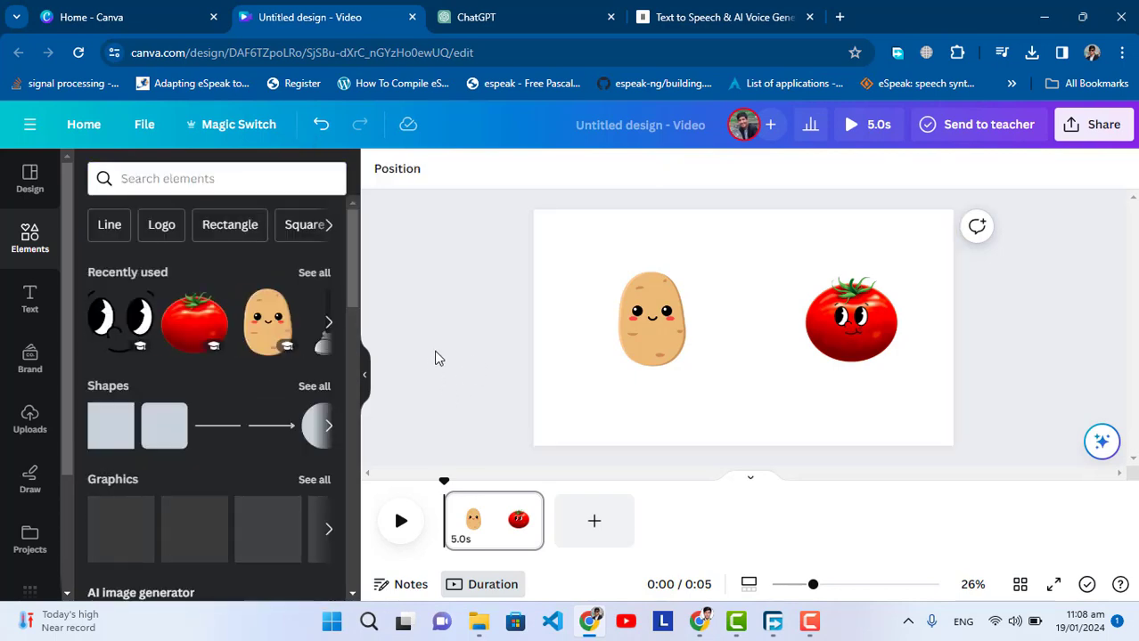
click(315, 274)
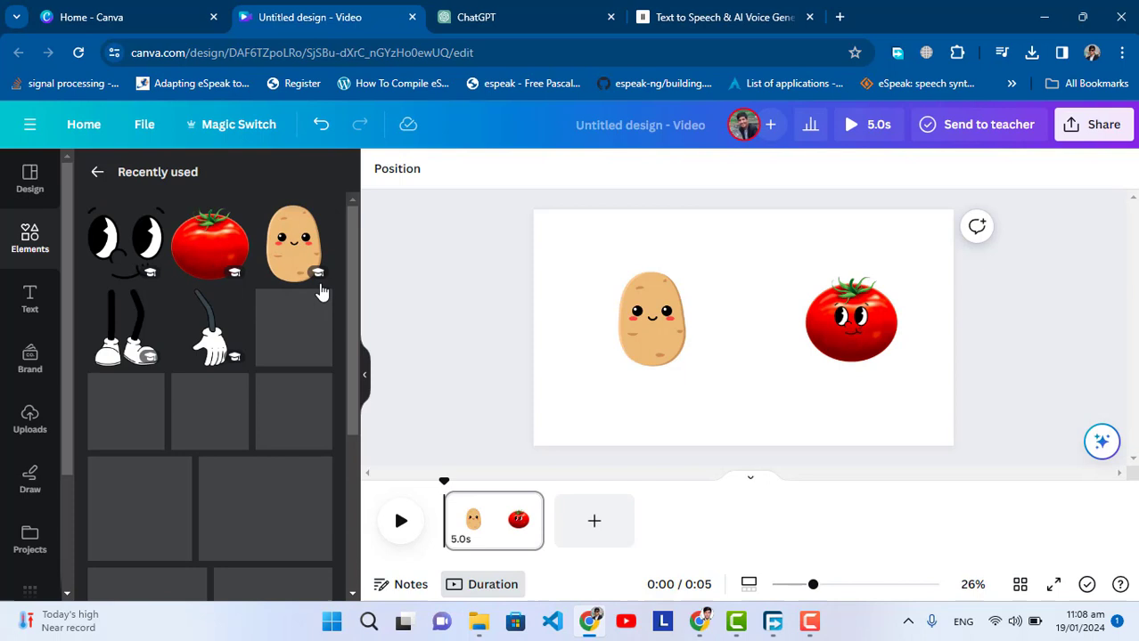
right_click(190, 314)
click(364, 345)
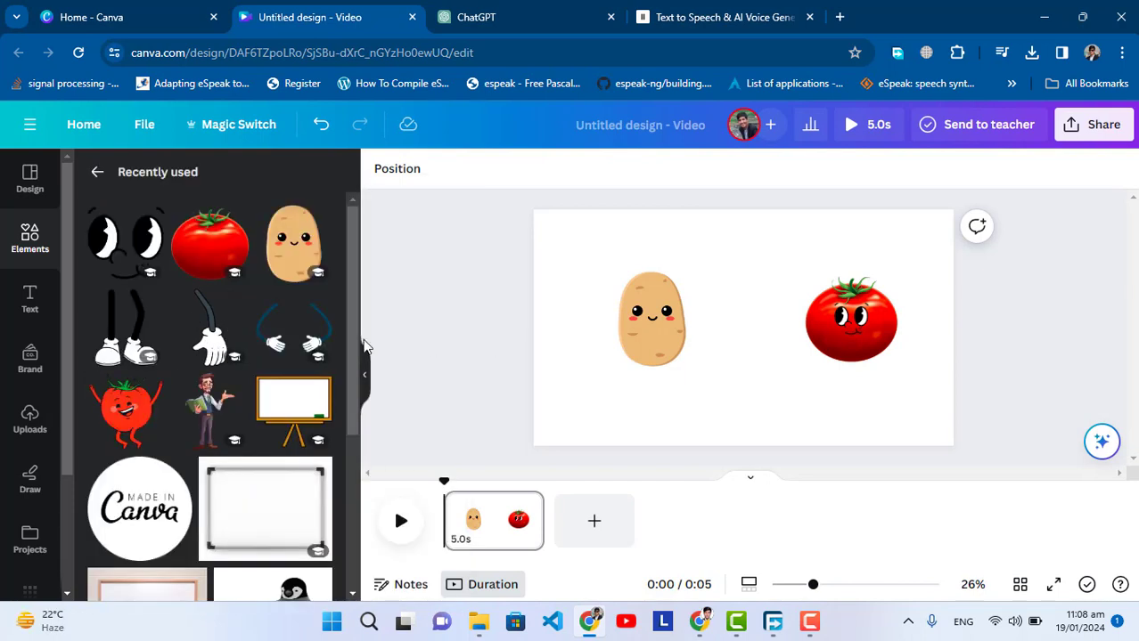
click(98, 174)
- Search the graphics for "carton arm" and look through the results for a suitable arm
click(229, 174)
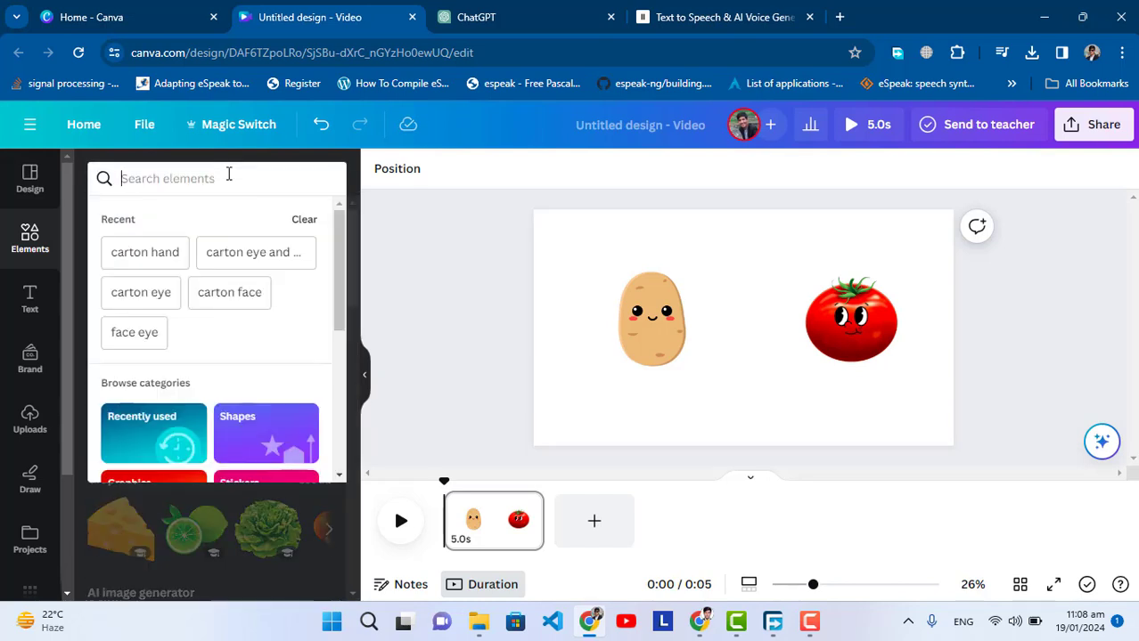
text(carton arm)
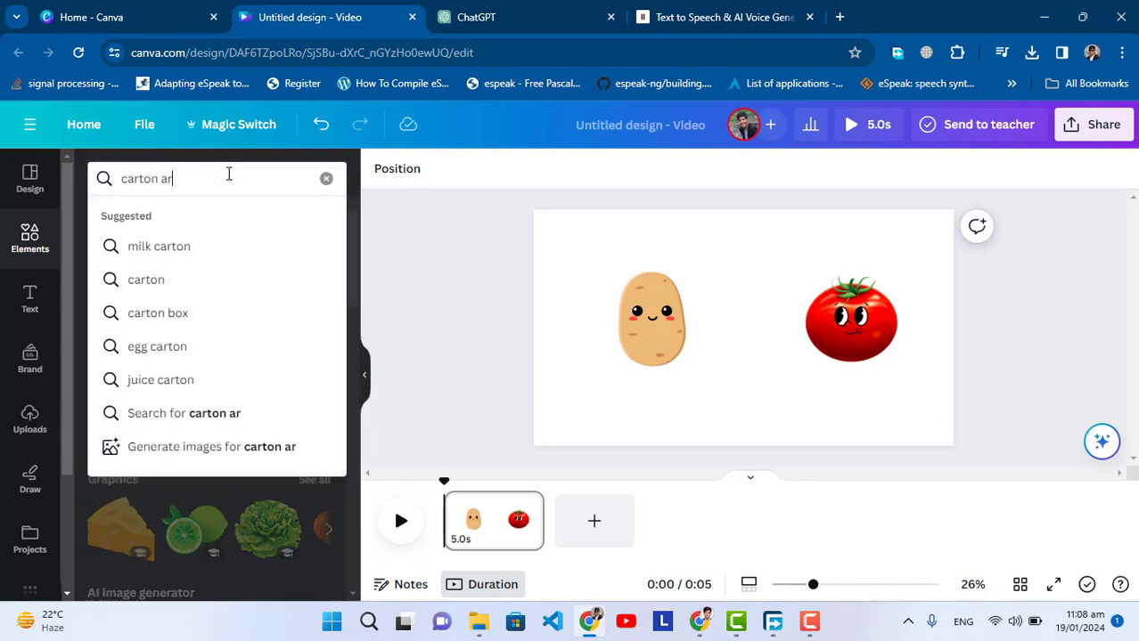
key(Return)
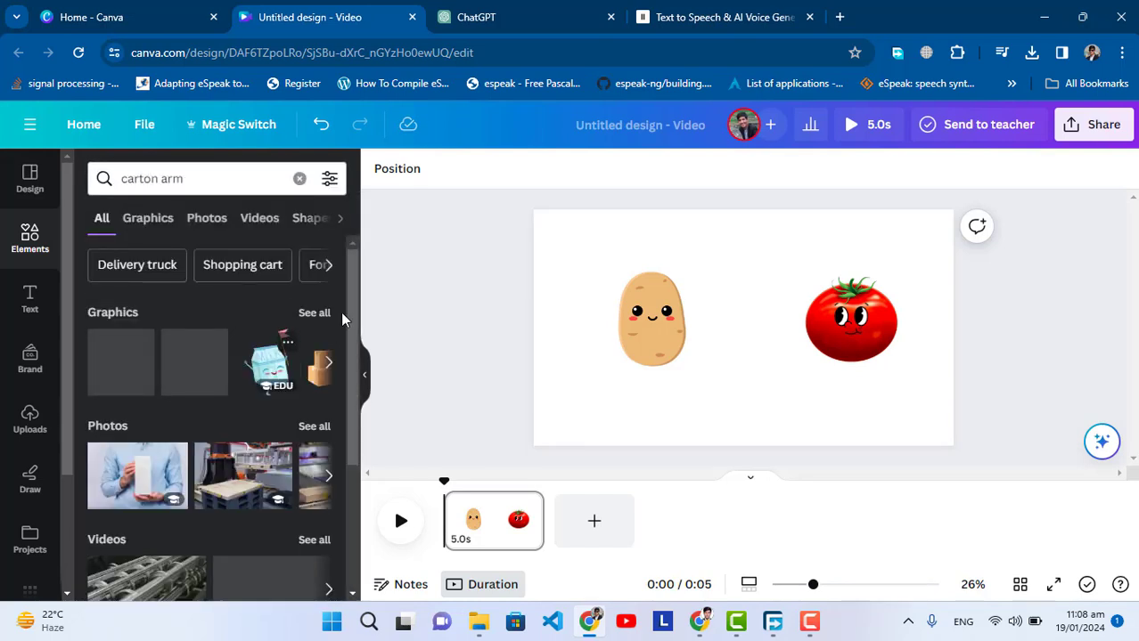
click(318, 314)
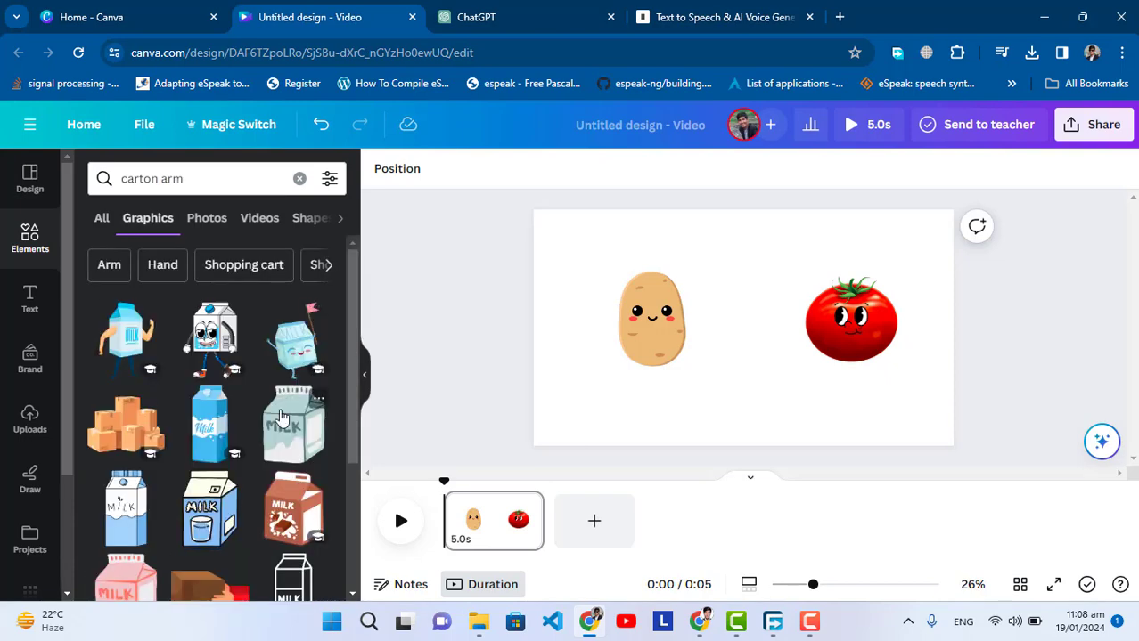
scroll(281, 417, down, 5)
scroll(275, 404, up, 5)
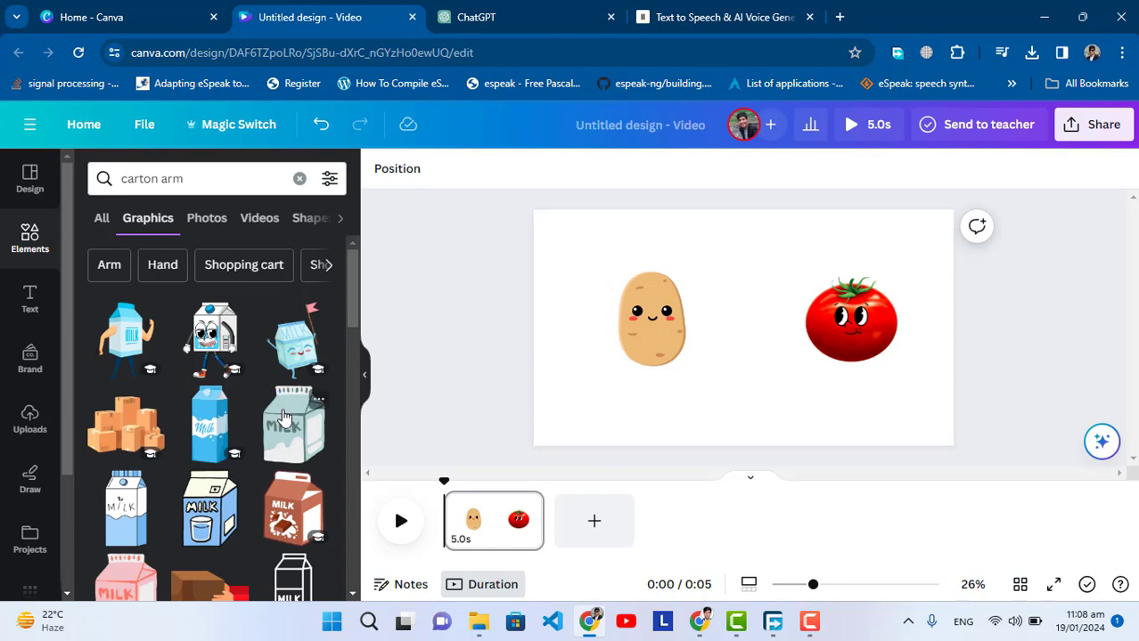
- From the suggested "Arm" graphics, add a dark arm with a white glove and attach it, shrunk and tilted outward, to the potato's right side
click(108, 273)
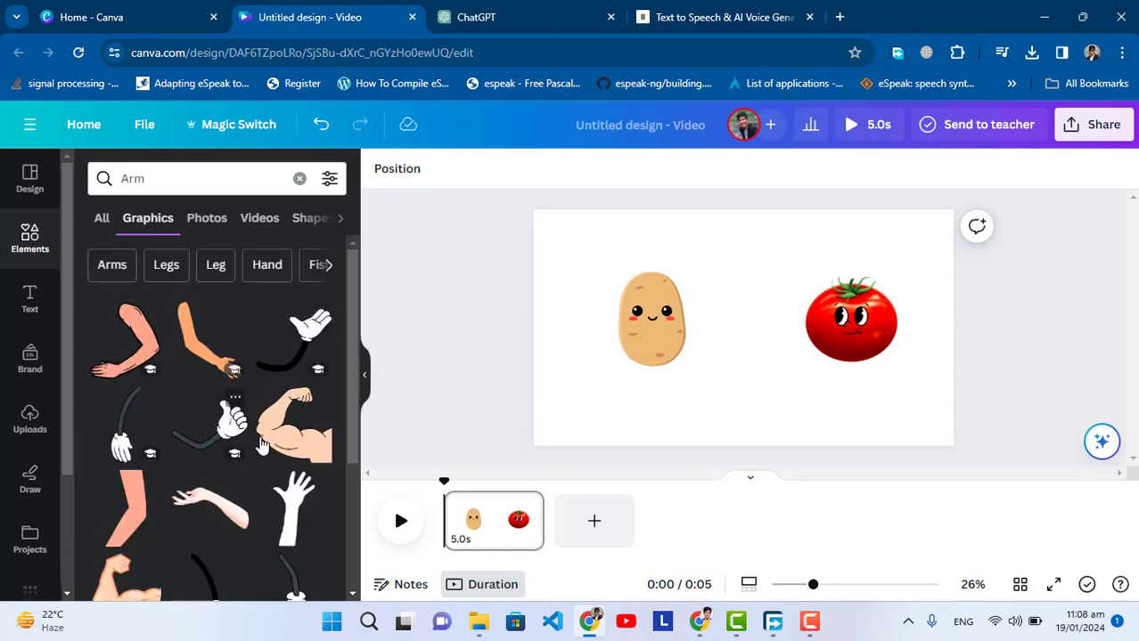
scroll(285, 404, down, 1)
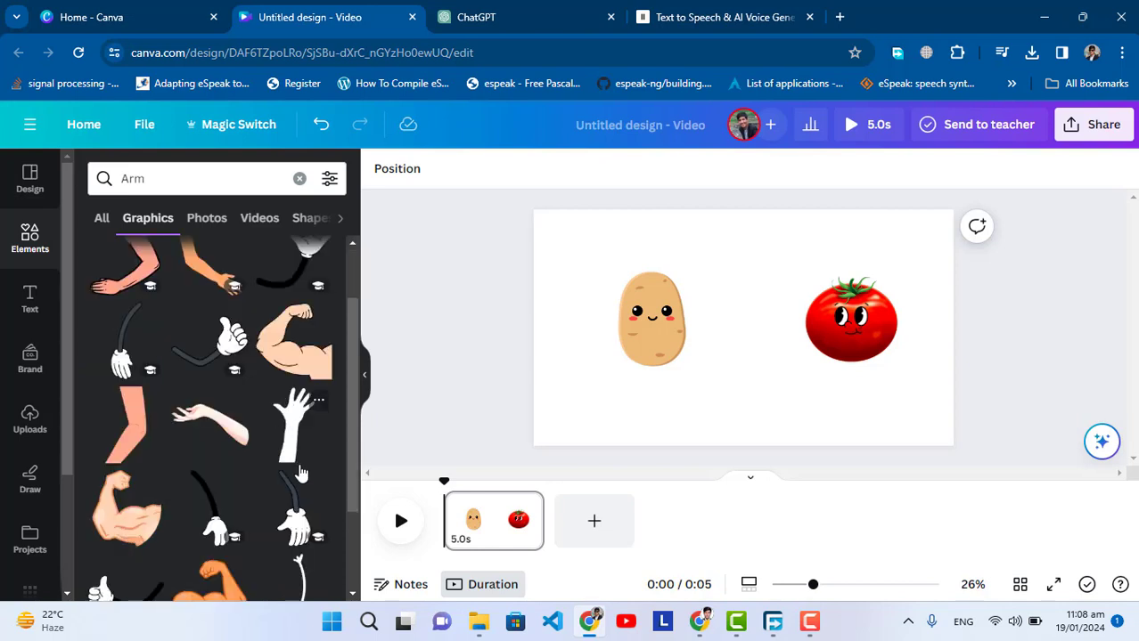
click(279, 492)
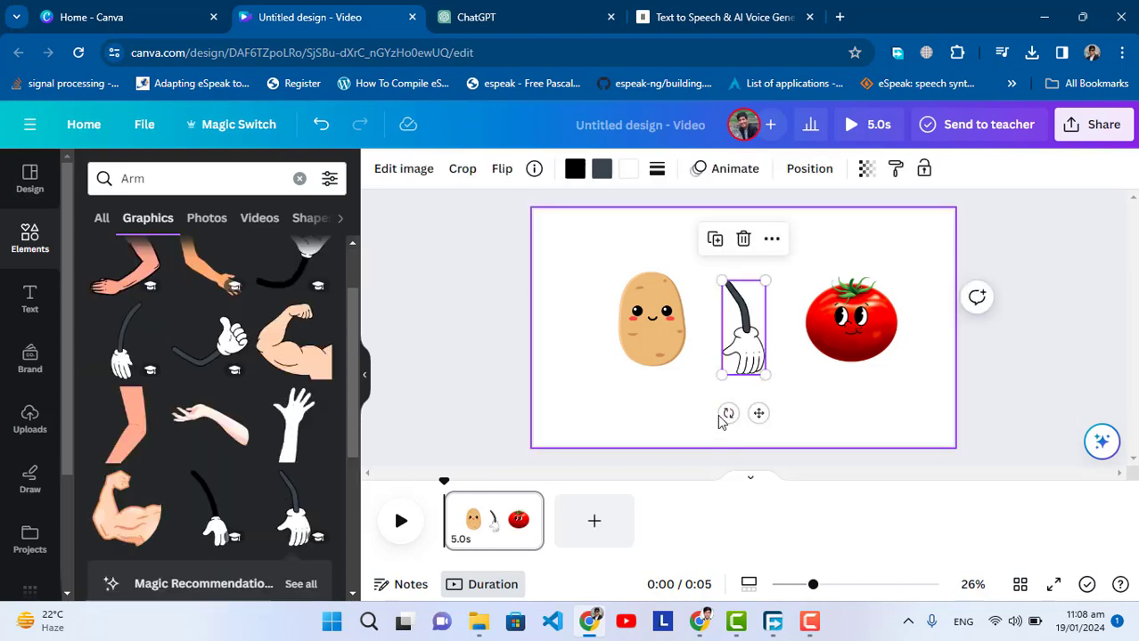
drag(726, 415, 717, 349)
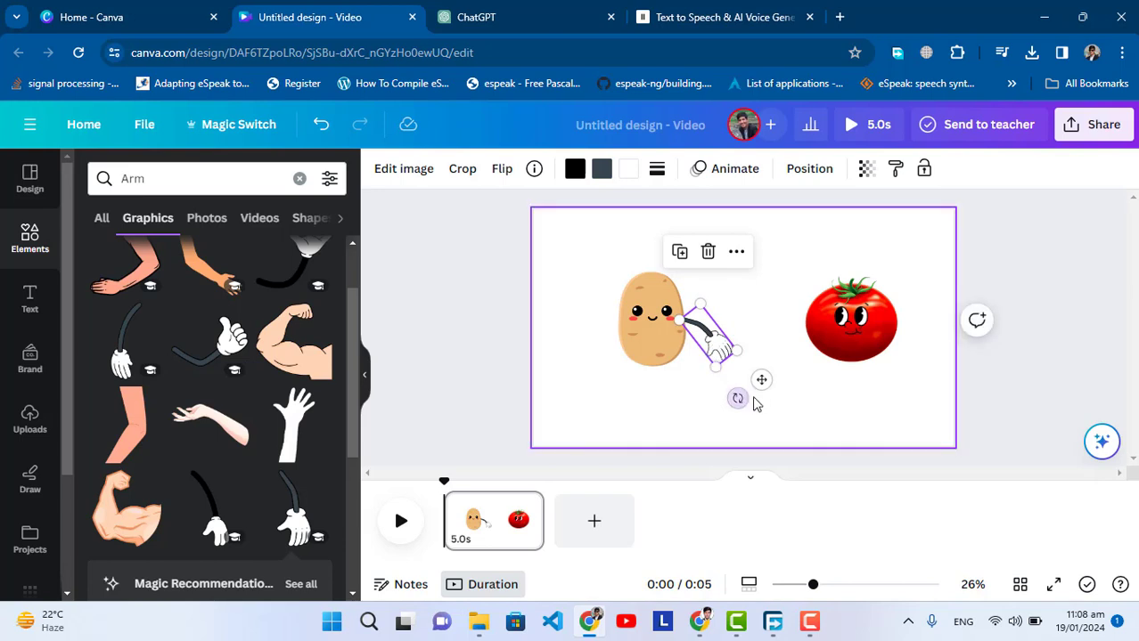
- Duplicate the arm, flip the copy horizontally, and rotate and attach it to the potato's left side as a mirror image
key(ctrl+d)
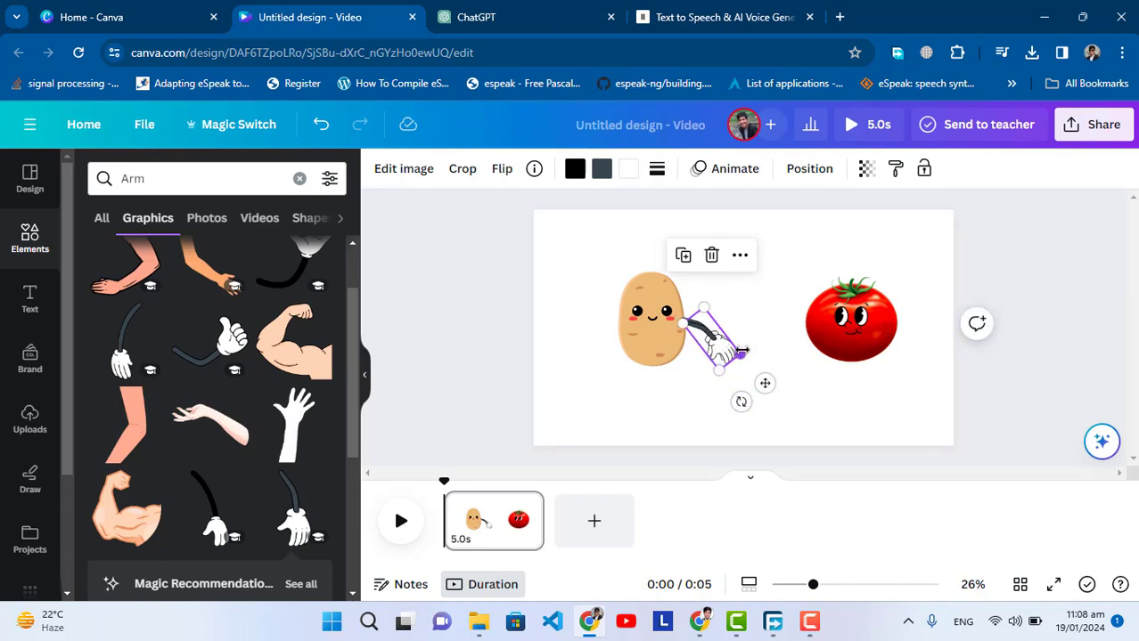
drag(714, 347, 619, 354)
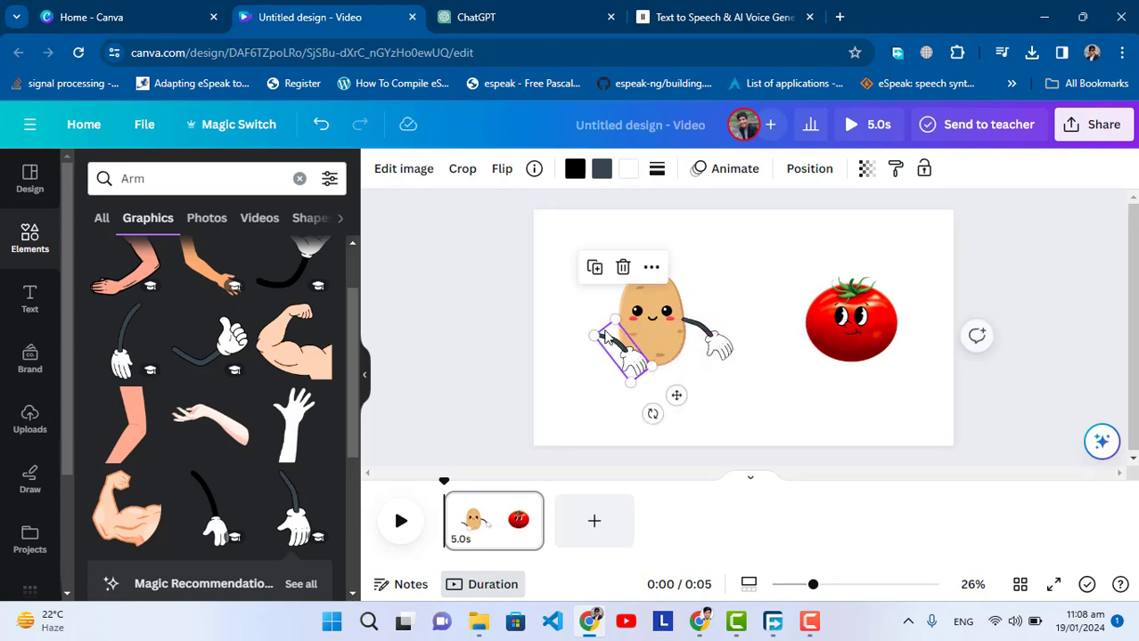
click(503, 174)
click(530, 213)
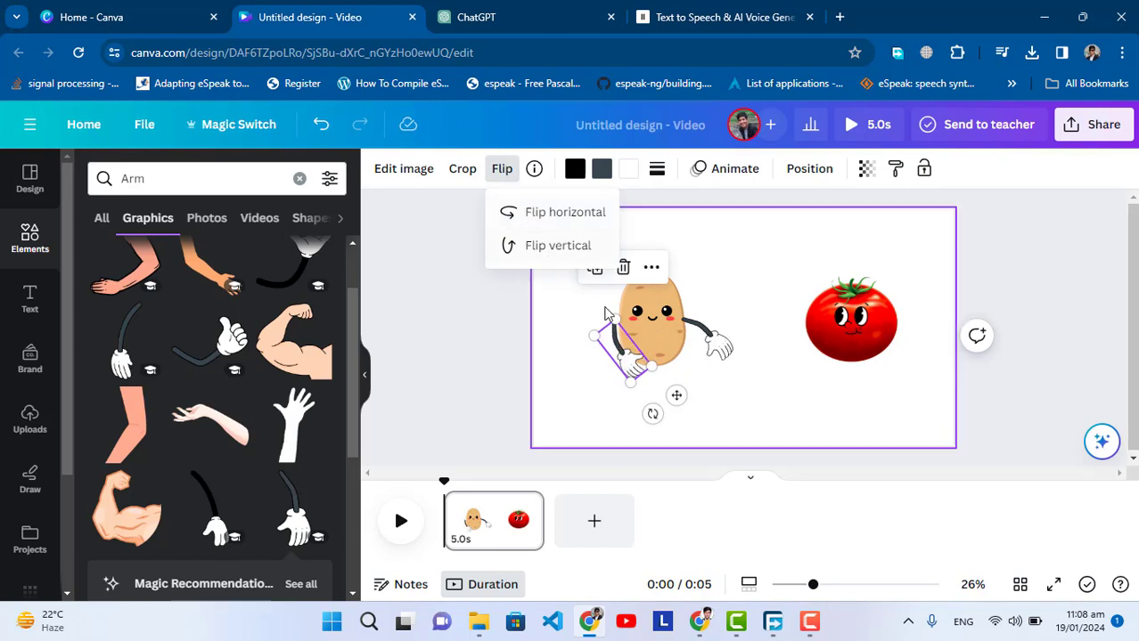
drag(655, 413, 603, 414)
drag(631, 351, 597, 349)
- Send the arm on the potato's right side one layer backward
click(704, 367)
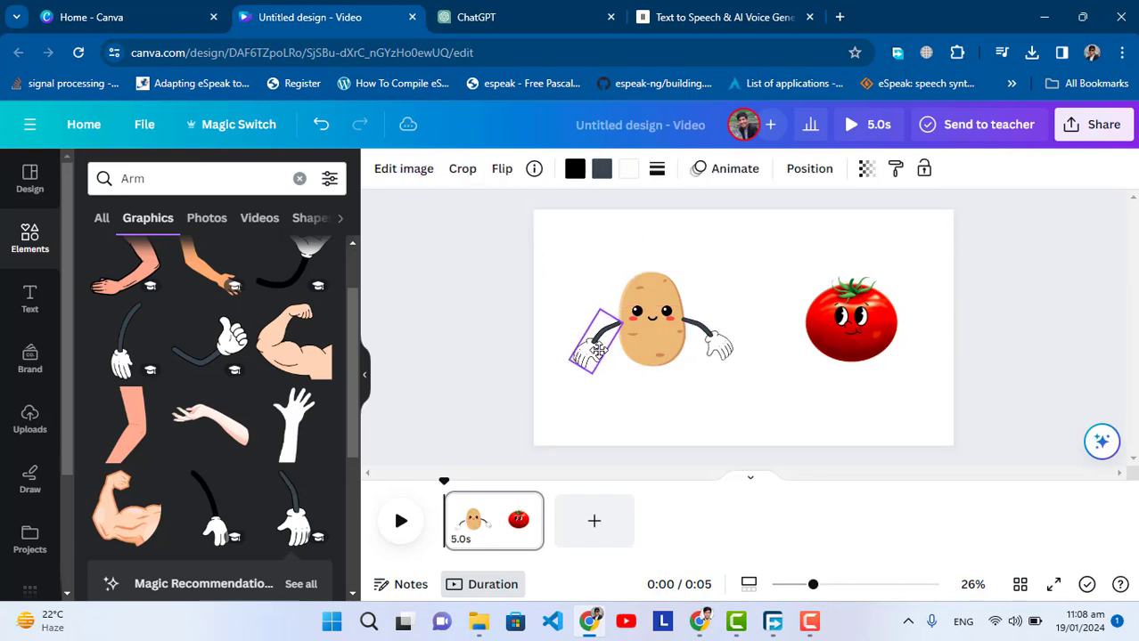
click(709, 347)
right_click(709, 349)
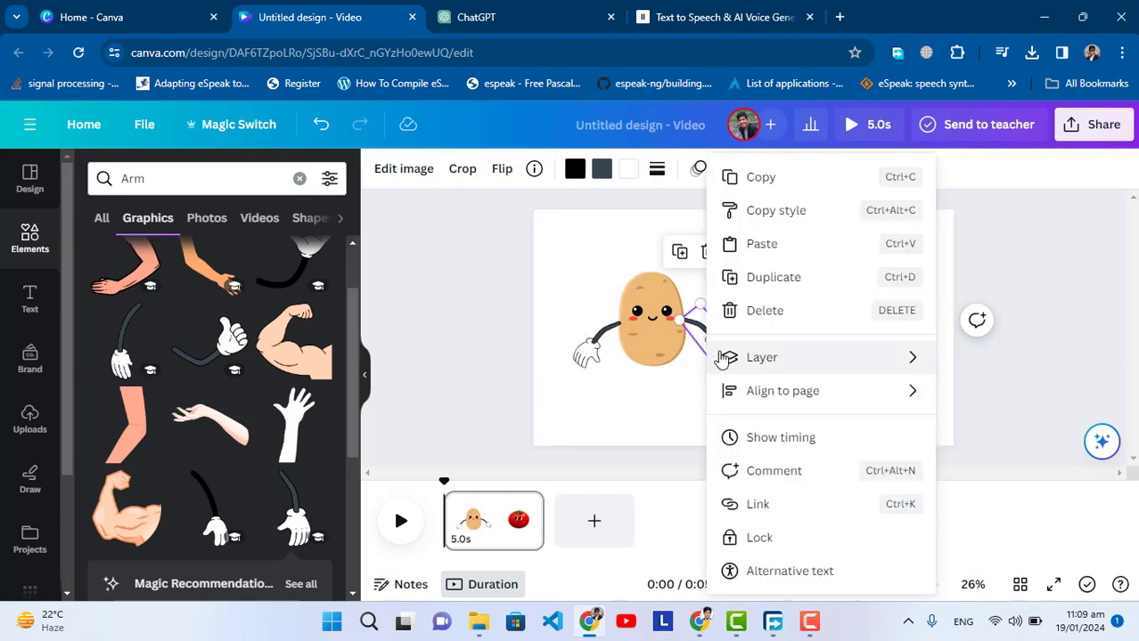
mouse_move(780, 361)
click(548, 424)
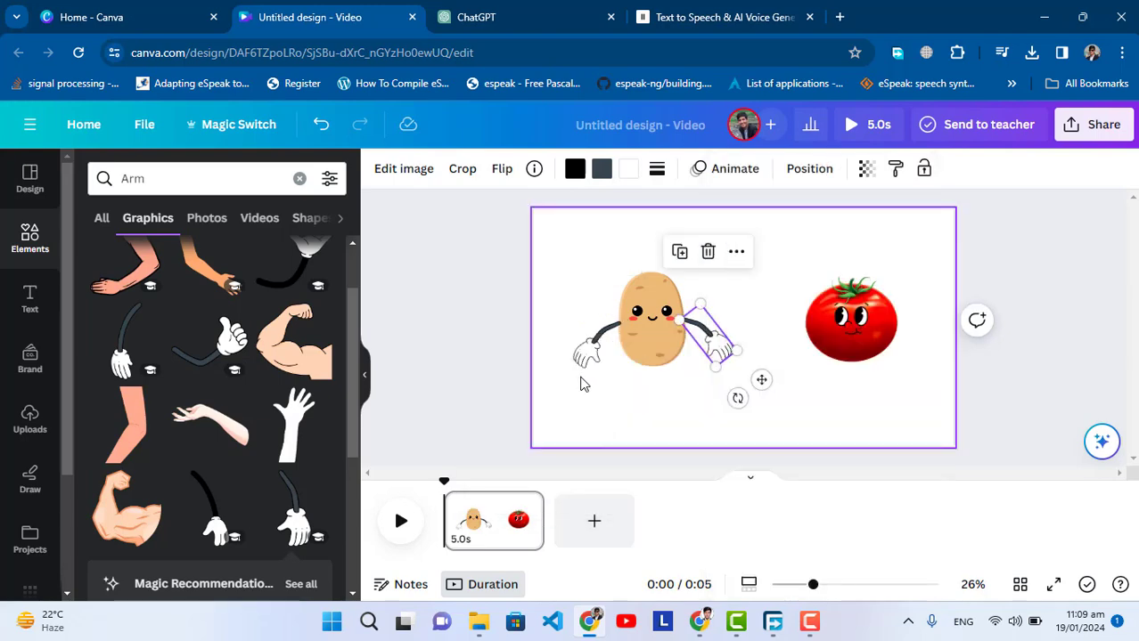
- Send the arm on the potato's left side one layer backward
click(571, 379)
right_click(588, 375)
mouse_move(649, 363)
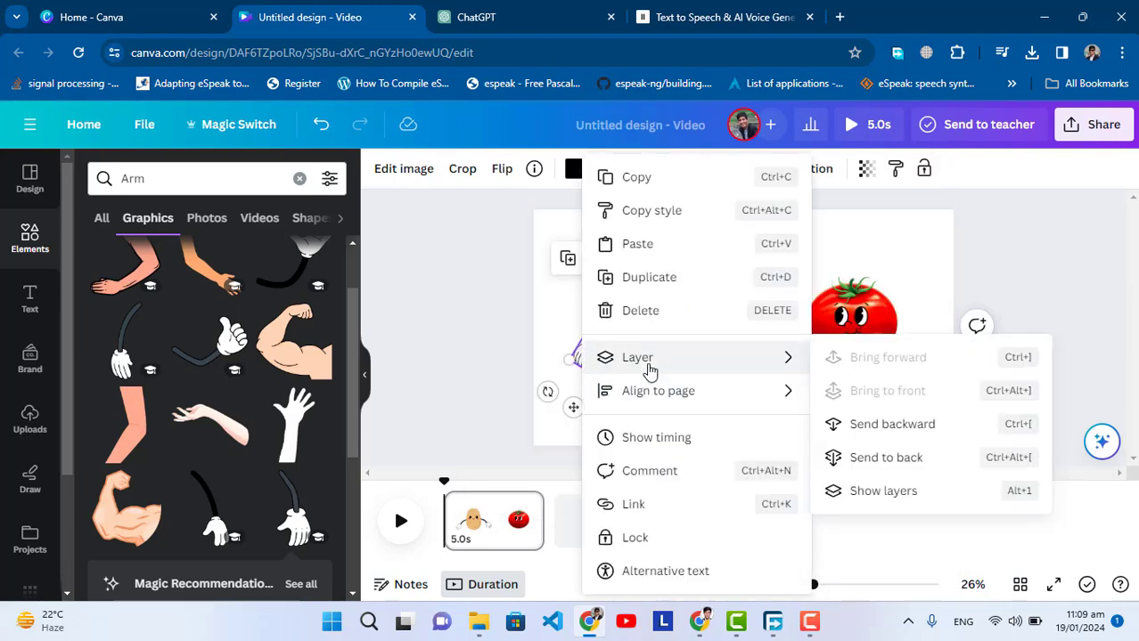
click(877, 425)
click(668, 434)
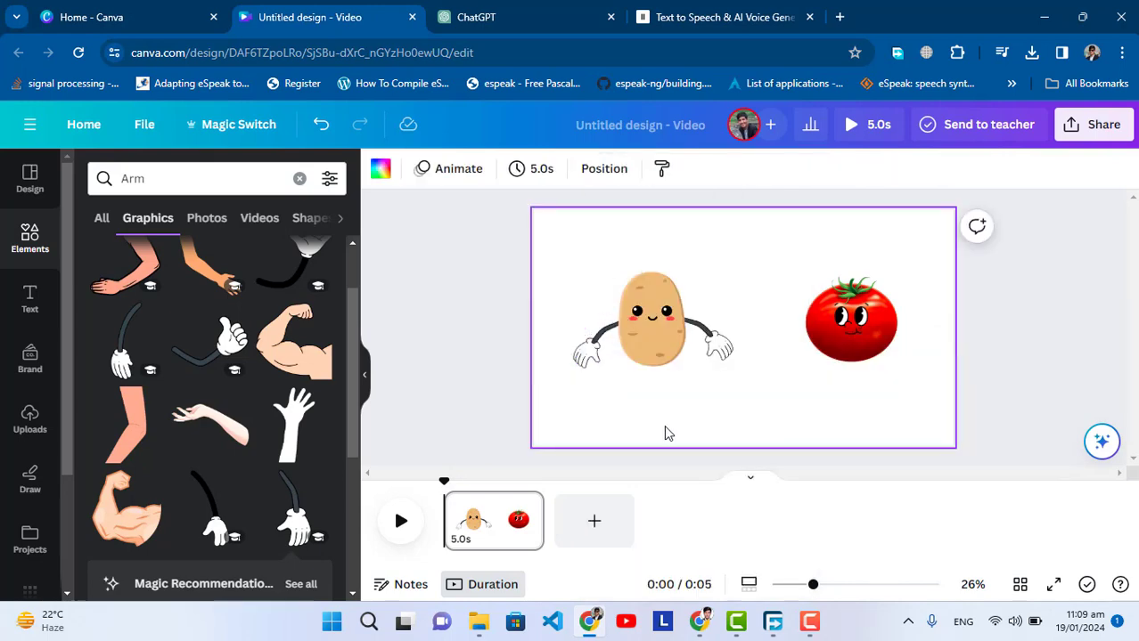
- Search the graphics for "foot", add the black legs with white shoes, and attach them, shrunk, beneath the potato
click(245, 184)
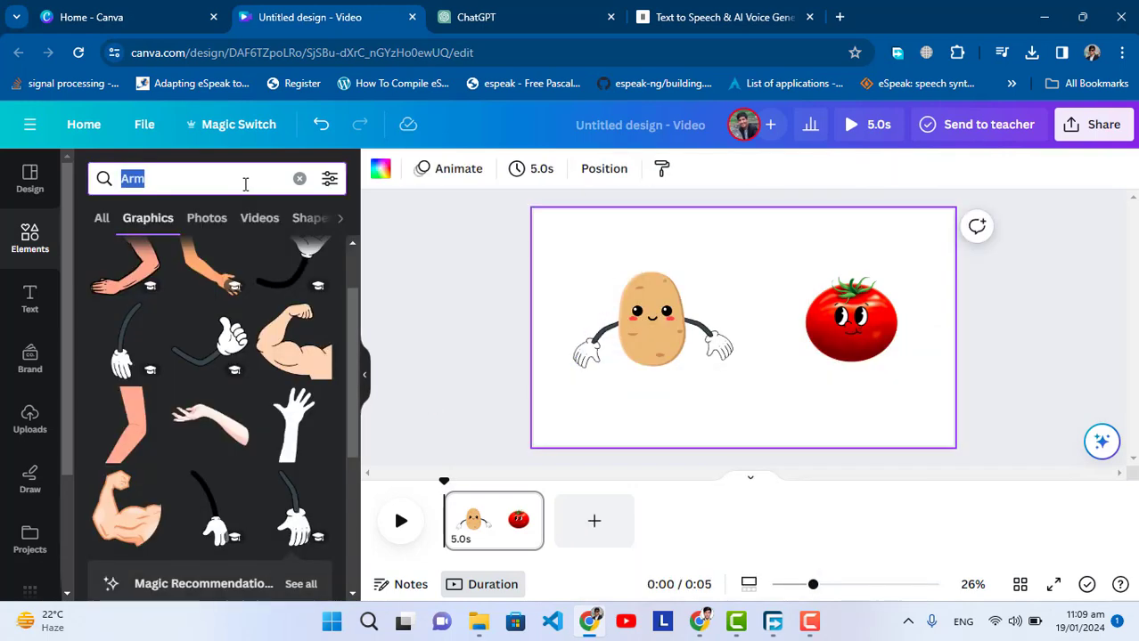
text(foot)
key(Return)
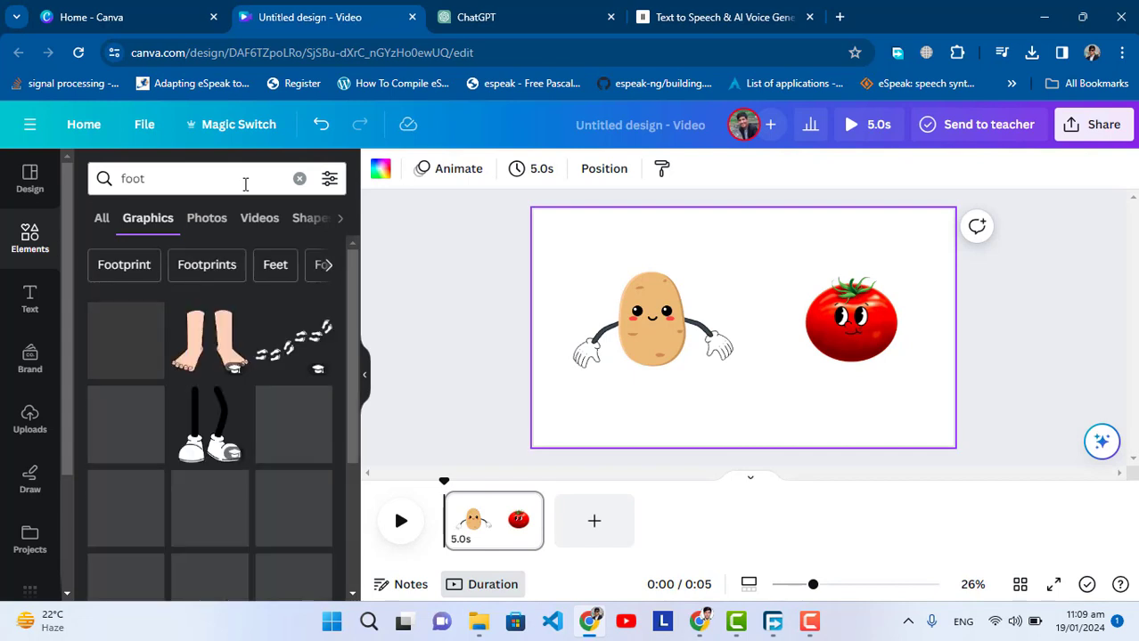
click(198, 430)
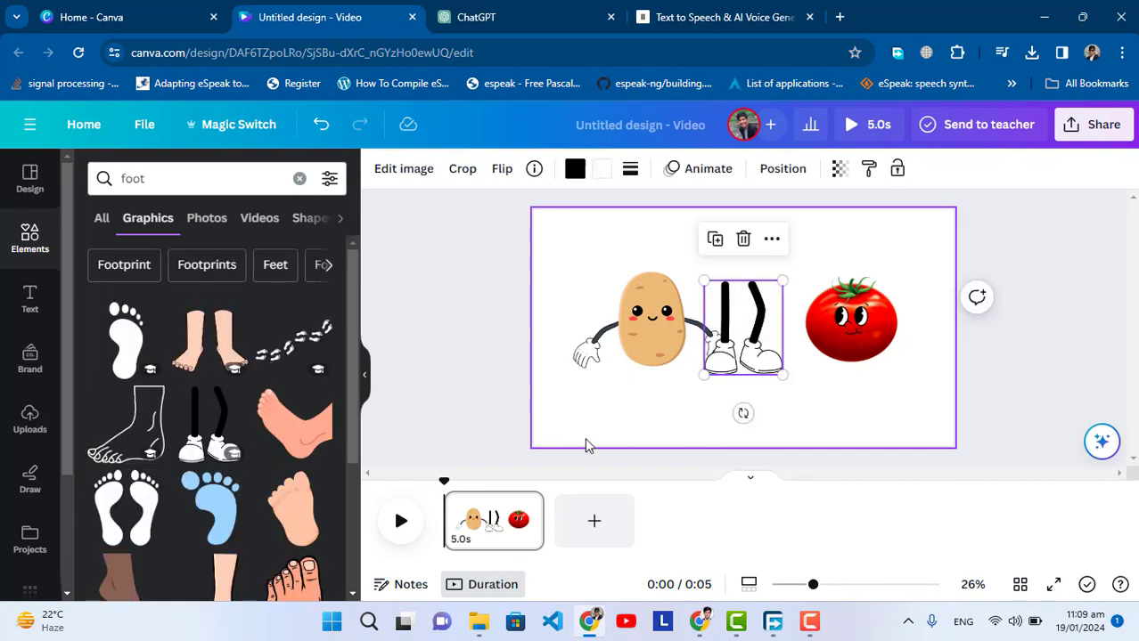
drag(744, 358, 655, 406)
click(710, 422)
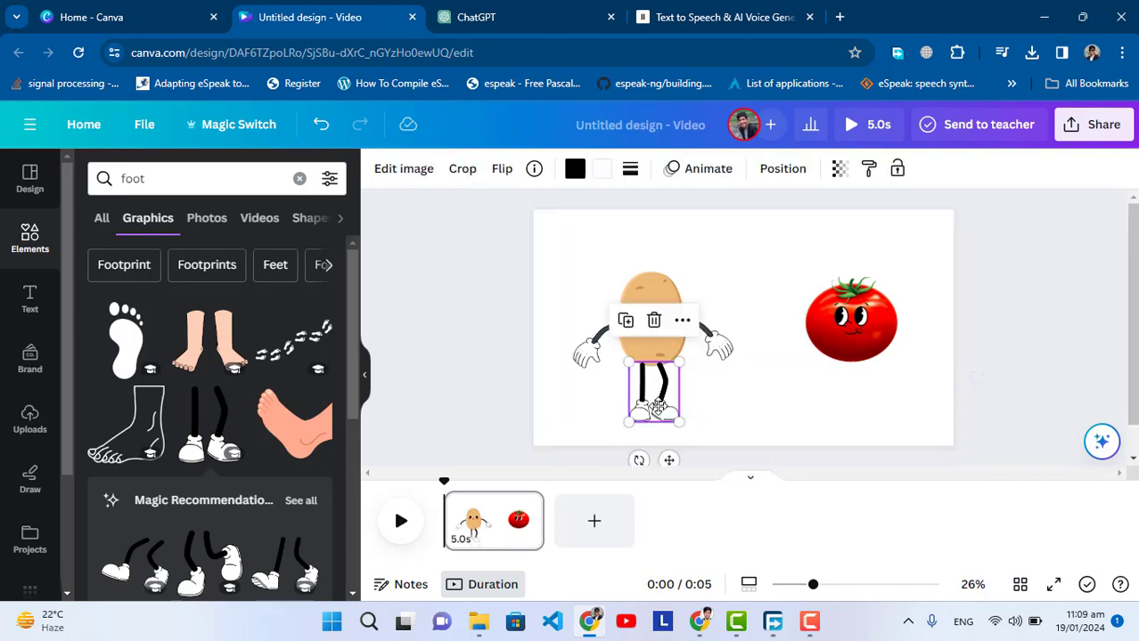
- Send the potato's legs one layer backward
right_click(656, 407)
mouse_move(799, 364)
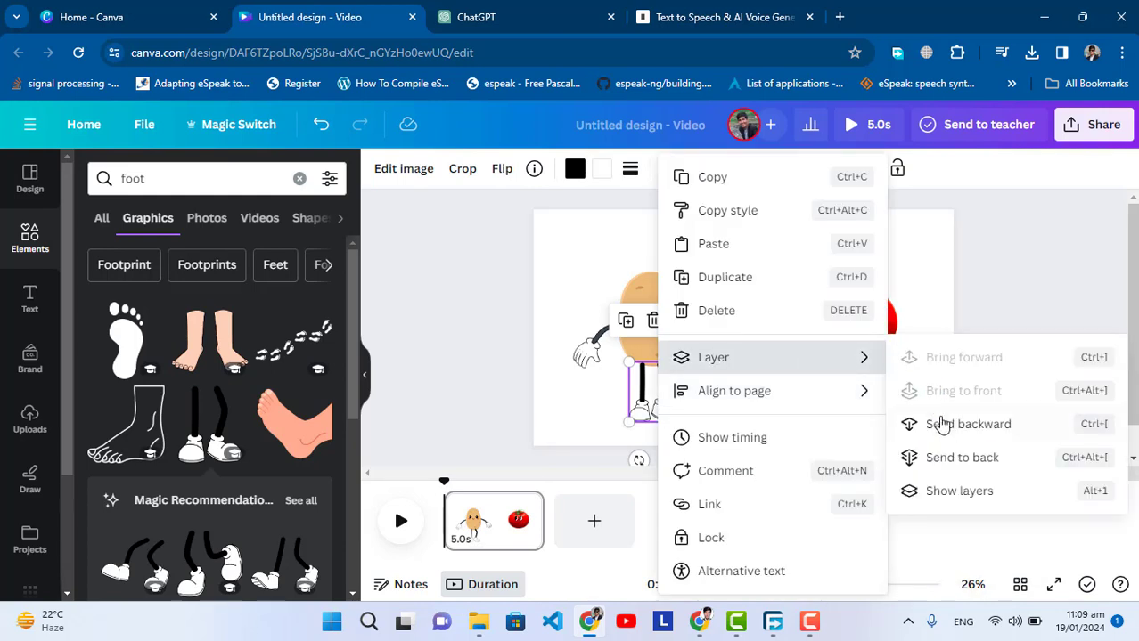
click(941, 424)
click(848, 403)
- Copy the whole potato character onto the tomato and delete the copied potato body, keeping the copied arms and legs
drag(738, 409, 563, 268)
key(ctrl+v)
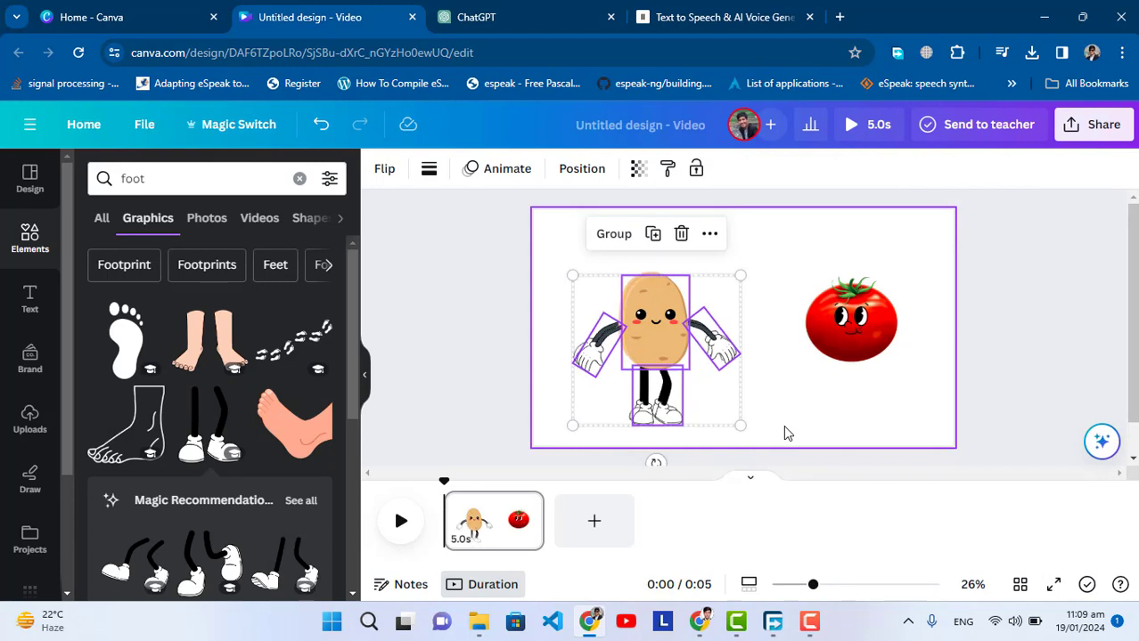
drag(672, 366, 866, 365)
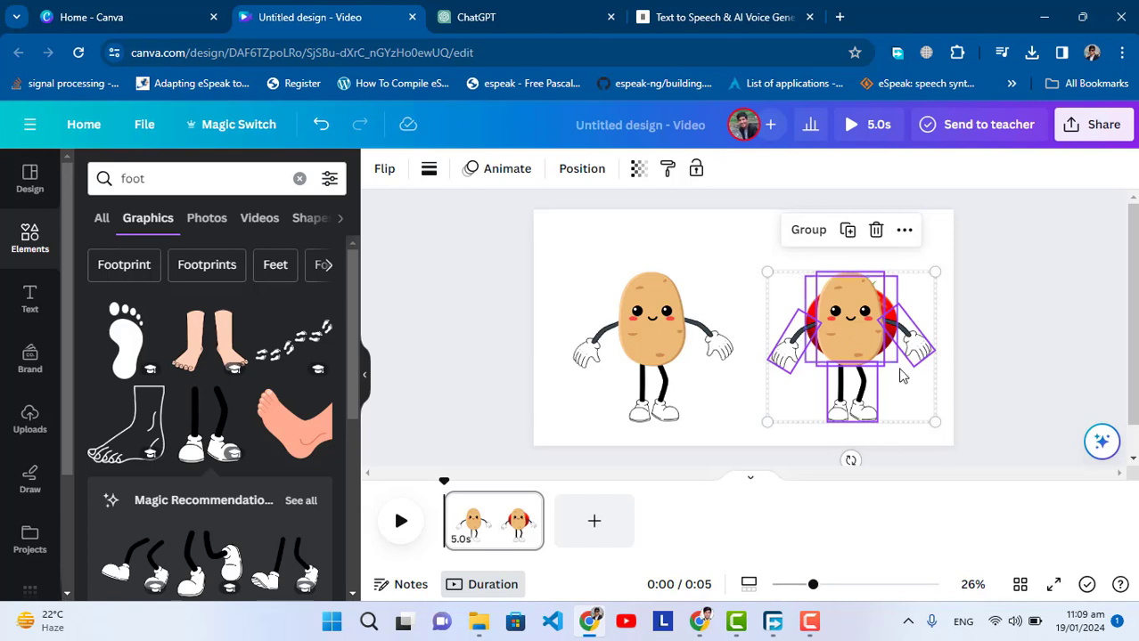
click(788, 311)
click(876, 325)
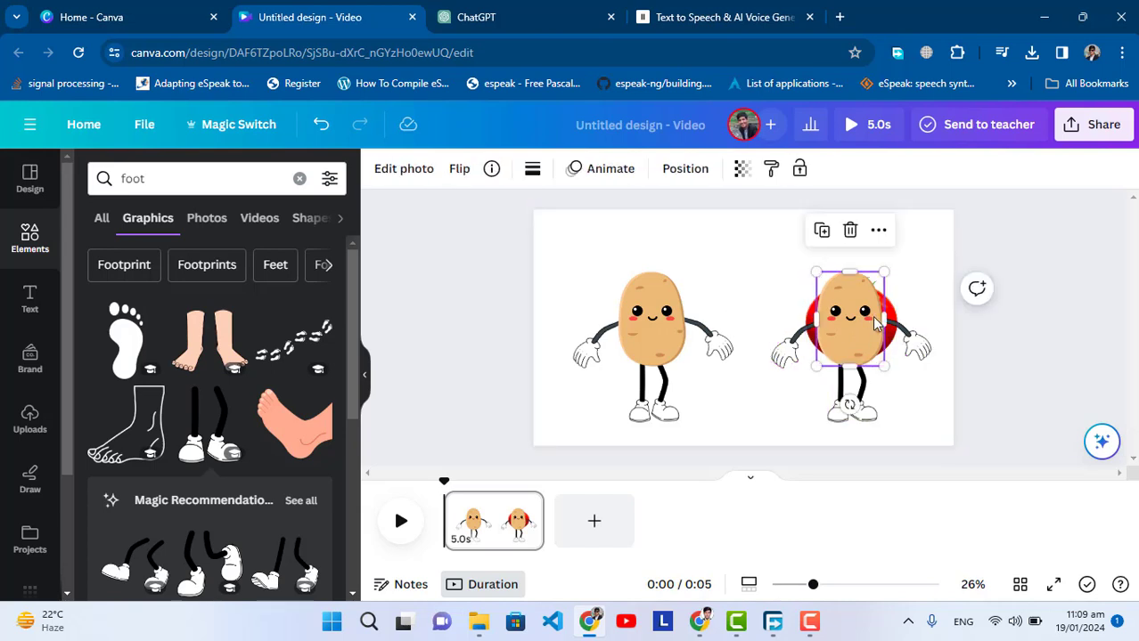
key(Delete)
- Fit the copied legs under the tomato and send them one layer backward
click(863, 405)
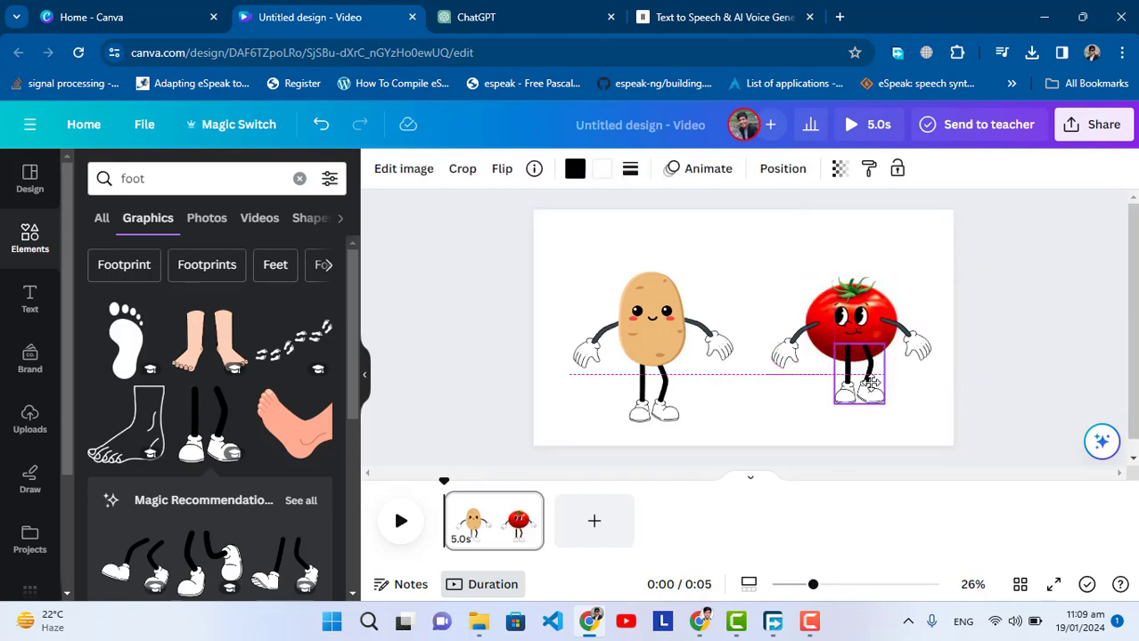
right_click(862, 399)
mouse_move(936, 361)
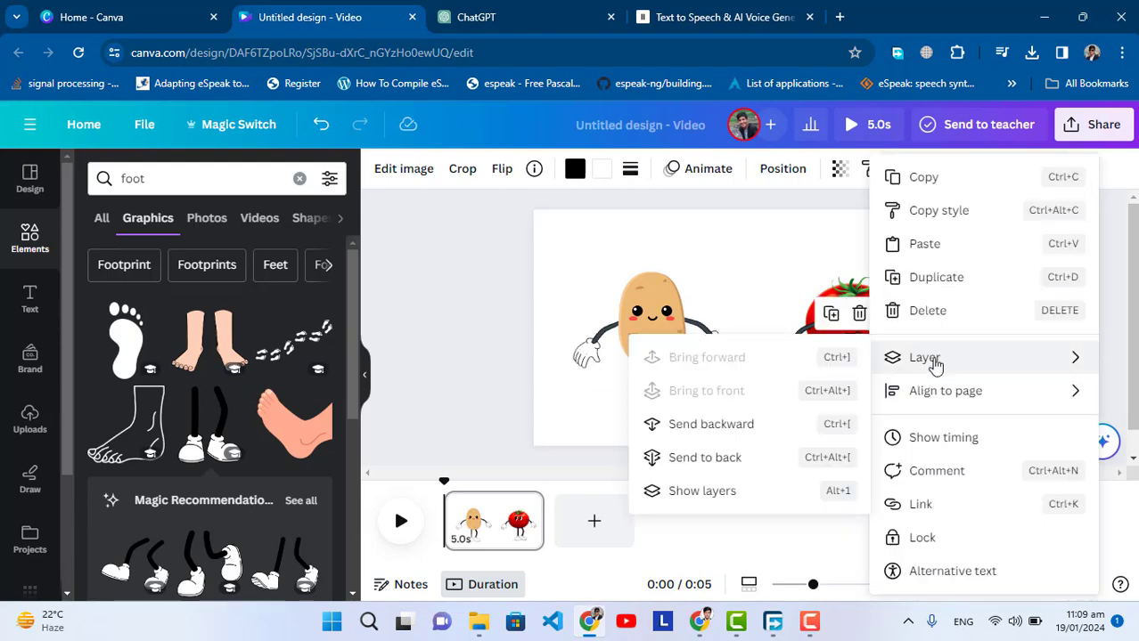
click(744, 422)
- Move the copied arms outward to the tomato's two sides and send each one layer backward
click(792, 353)
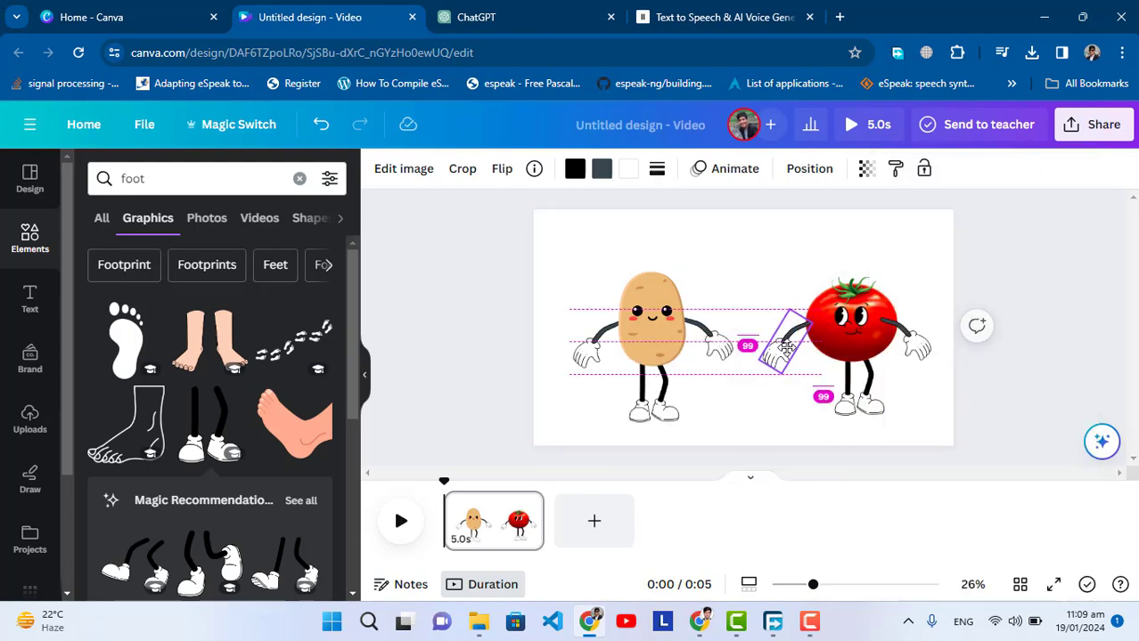
right_click(787, 355)
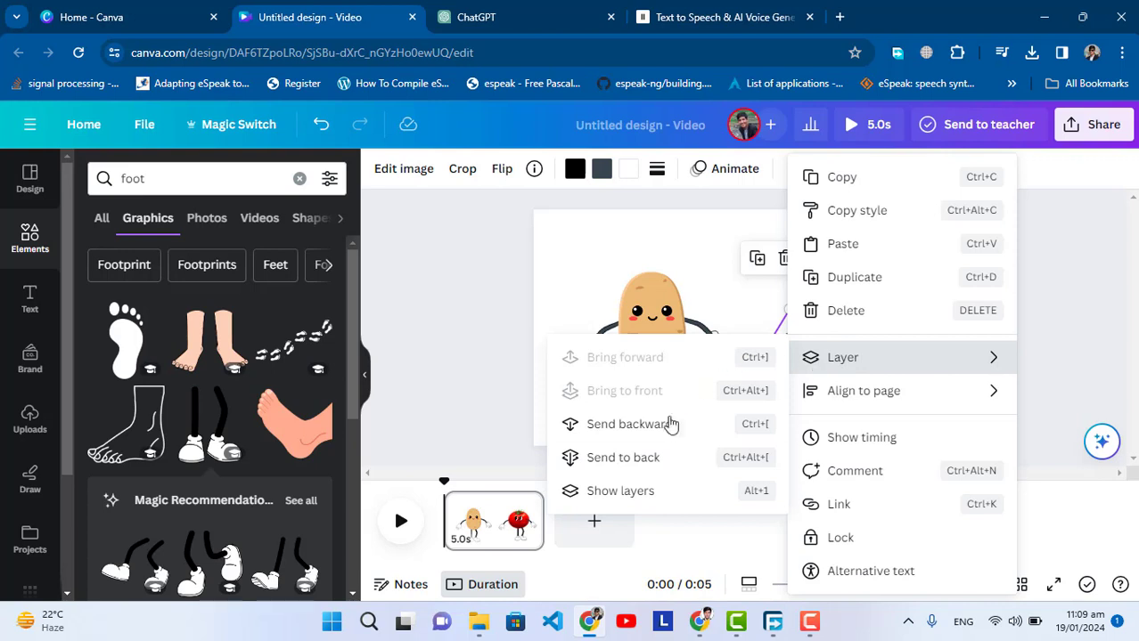
click(670, 425)
drag(815, 325, 924, 334)
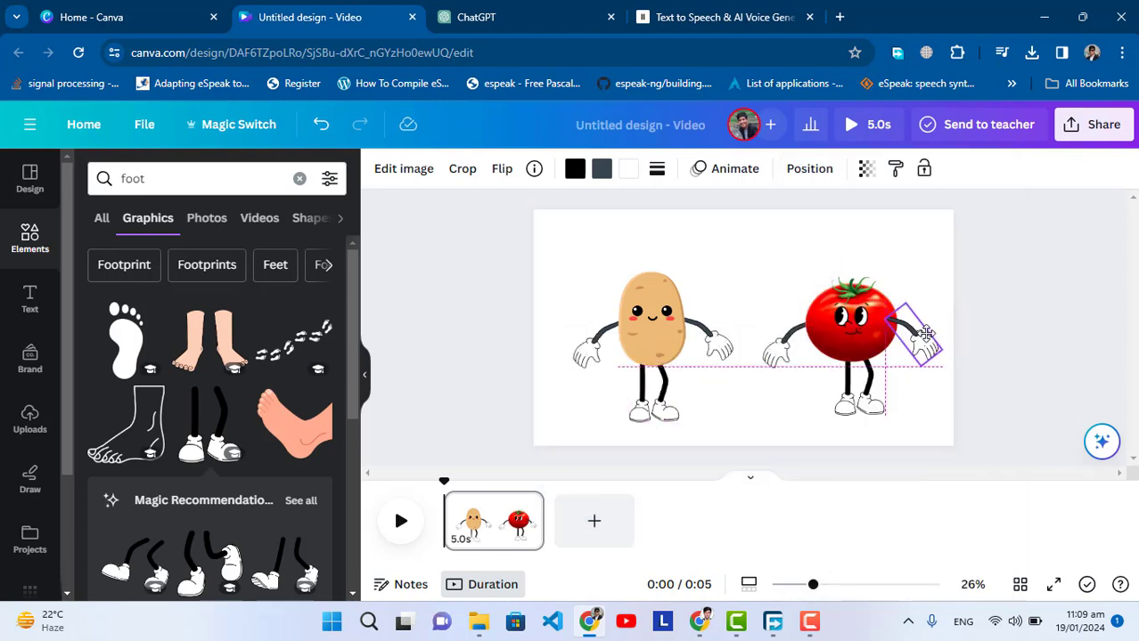
right_click(927, 335)
mouse_move(815, 372)
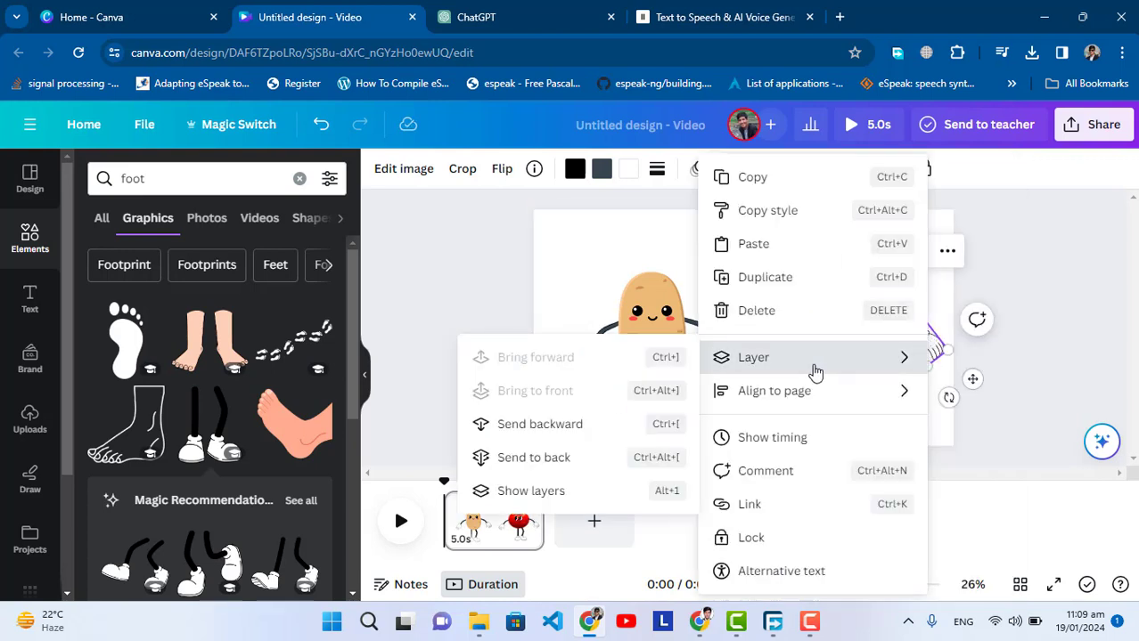
click(605, 414)
click(597, 276)
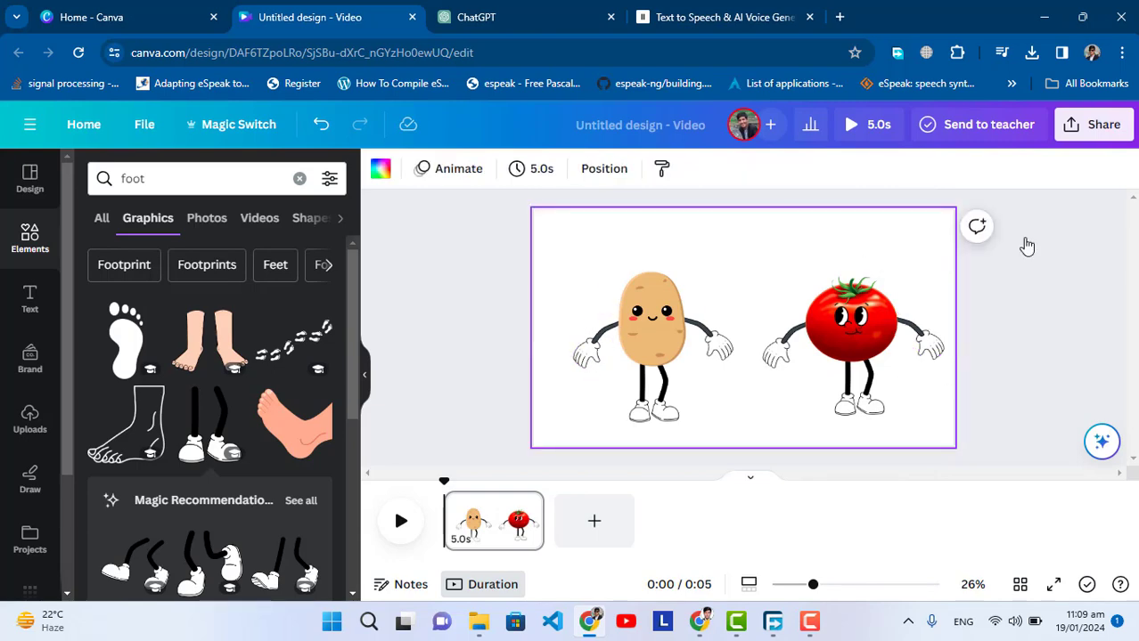
- Download the design with both characters as a JPG image
click(1105, 142)
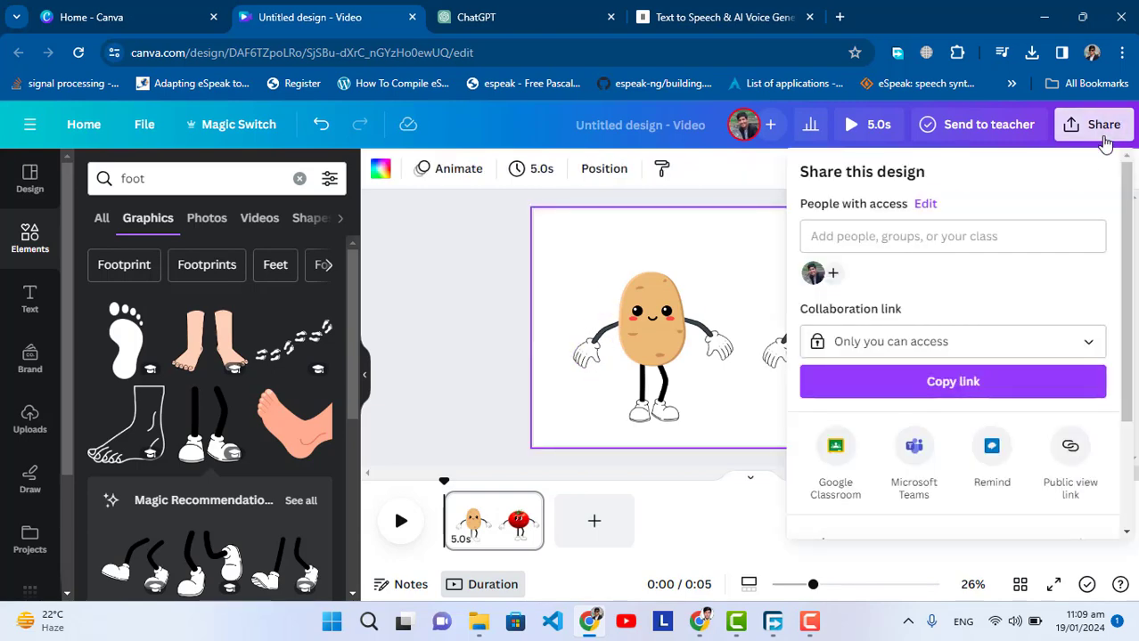
scroll(915, 407, down, 2)
click(907, 399)
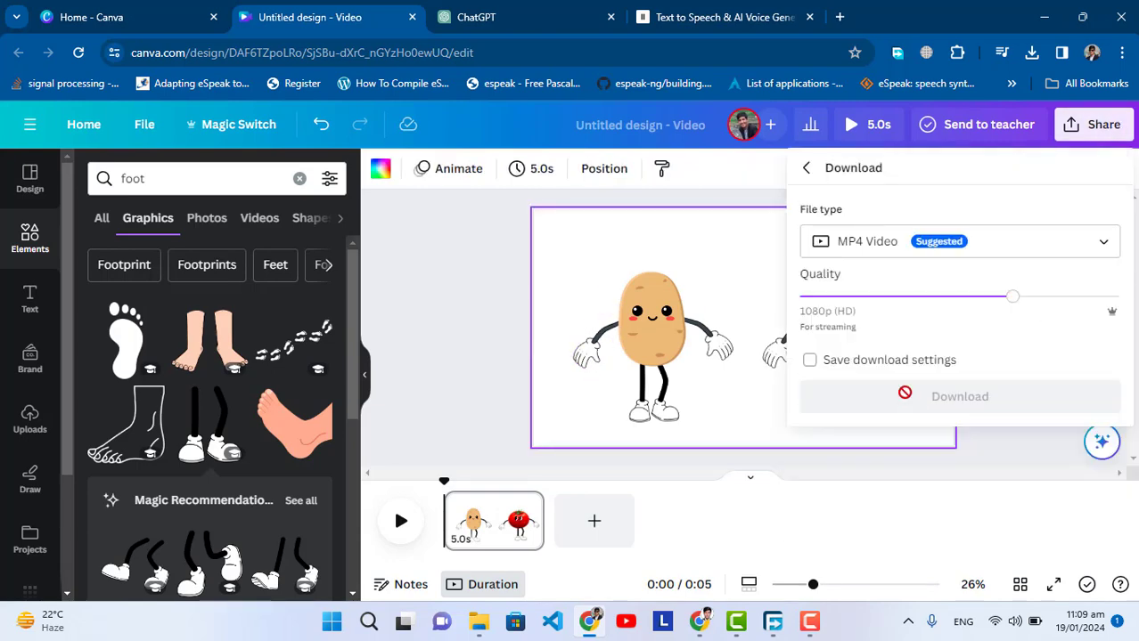
click(999, 242)
scroll(936, 325, up, 1)
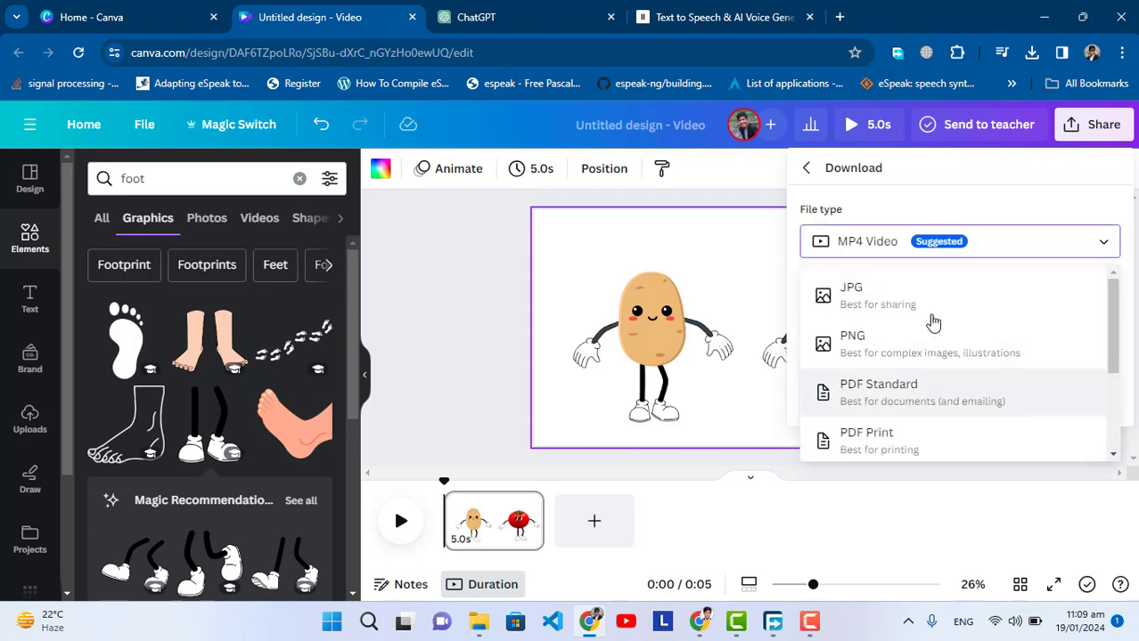
click(896, 319)
click(966, 452)
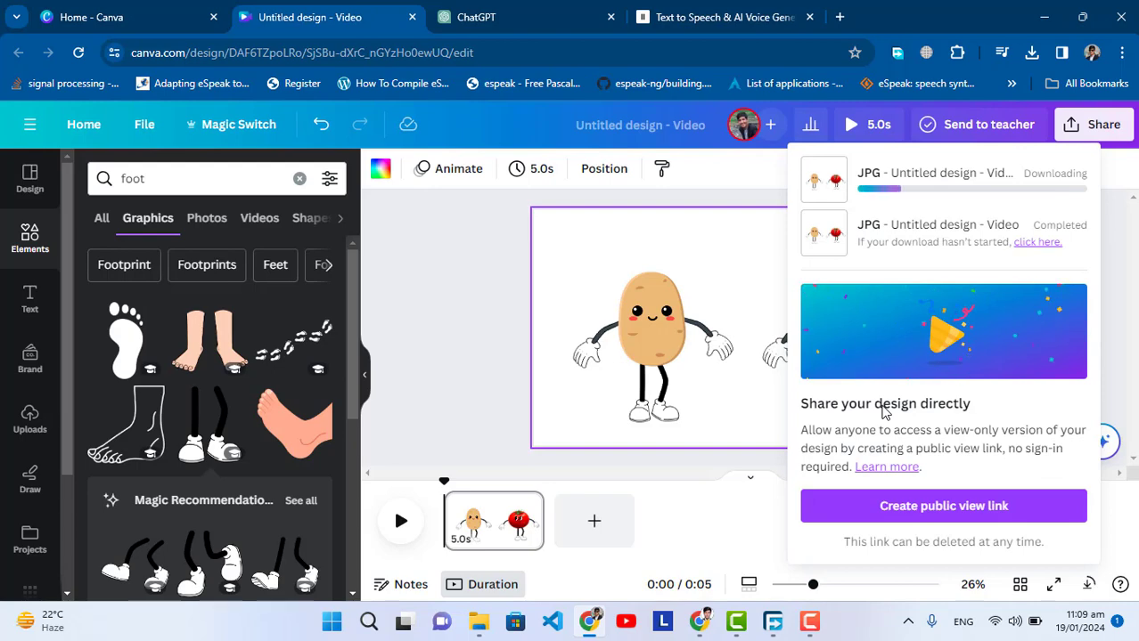
click(450, 329)
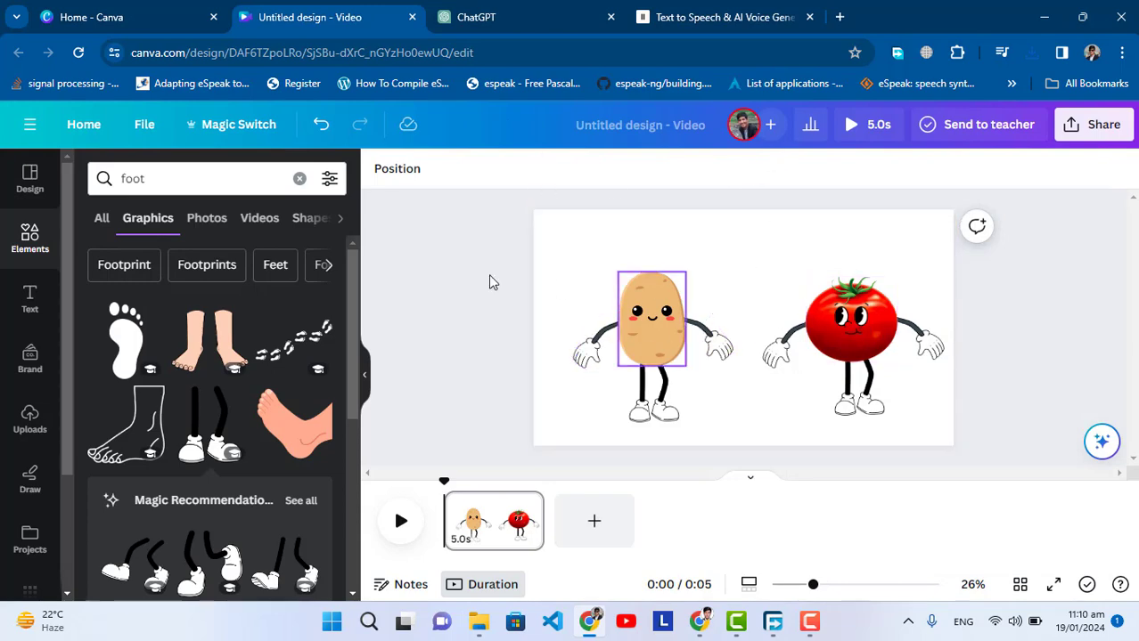
- Find "metademolab" in a new browser tab, open the Animated Drawings site at sketch.metademolab.com, and start the demo
click(766, 16)
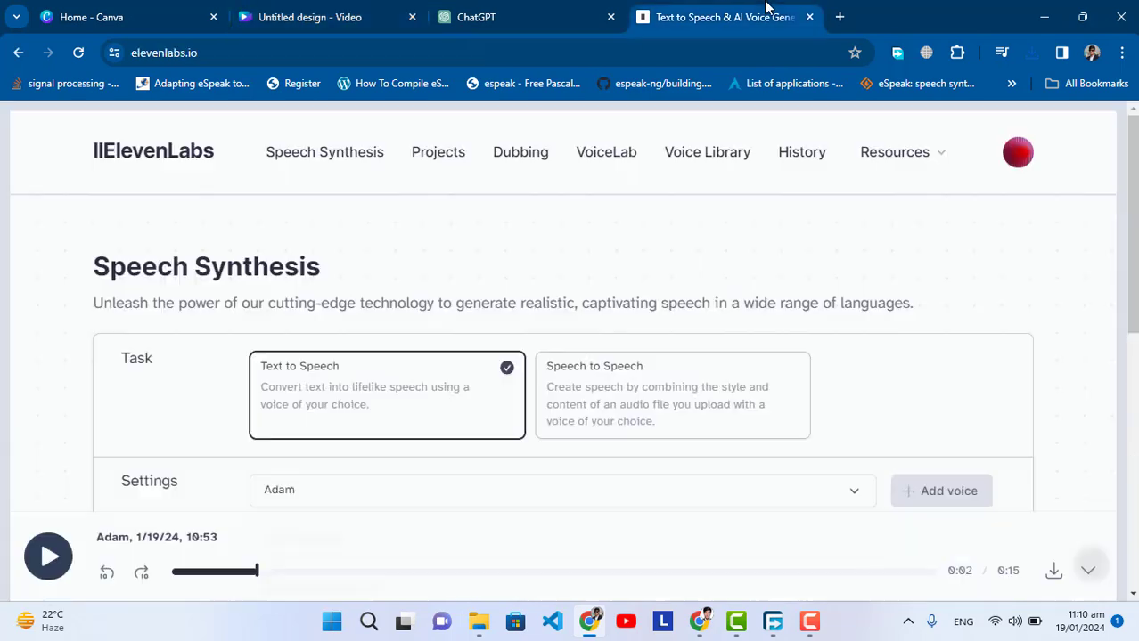
click(839, 17)
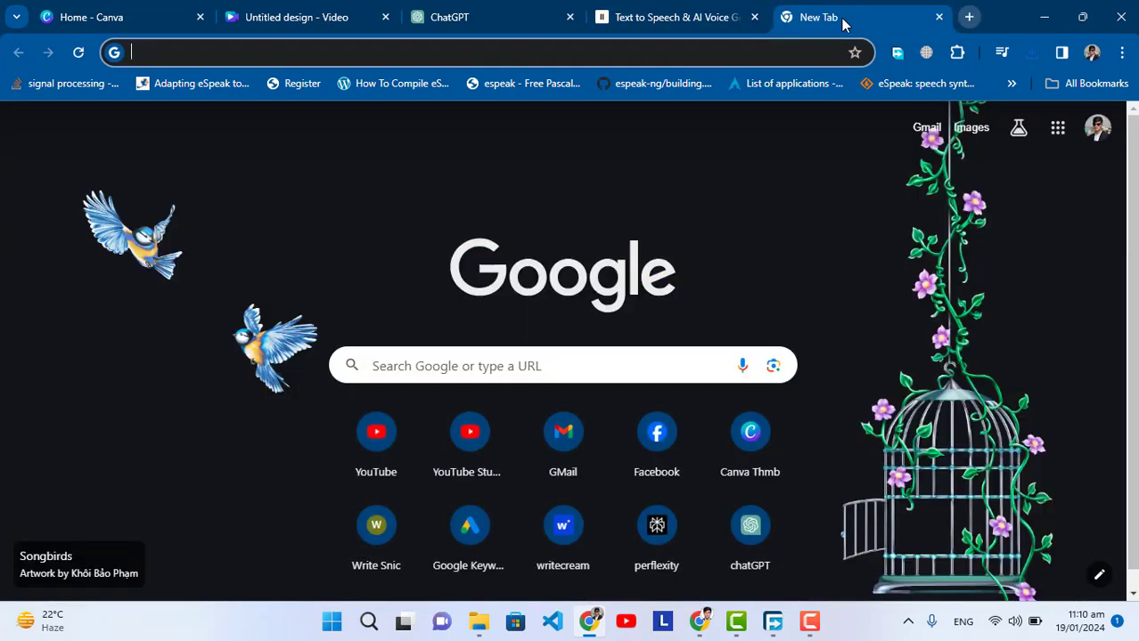
text(meta)
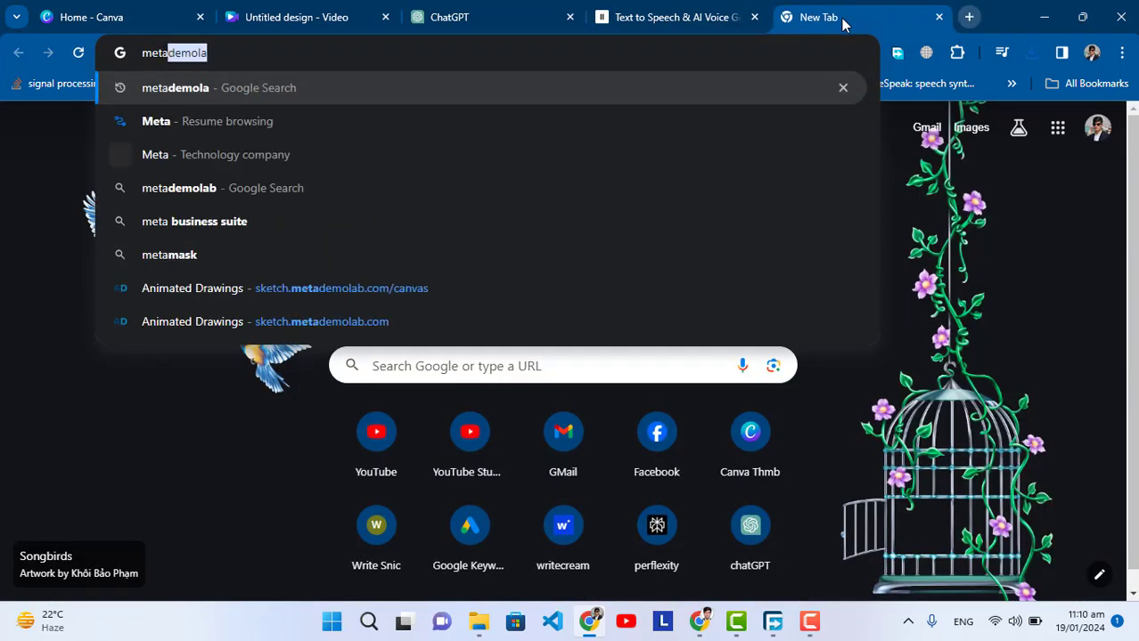
text(demolab)
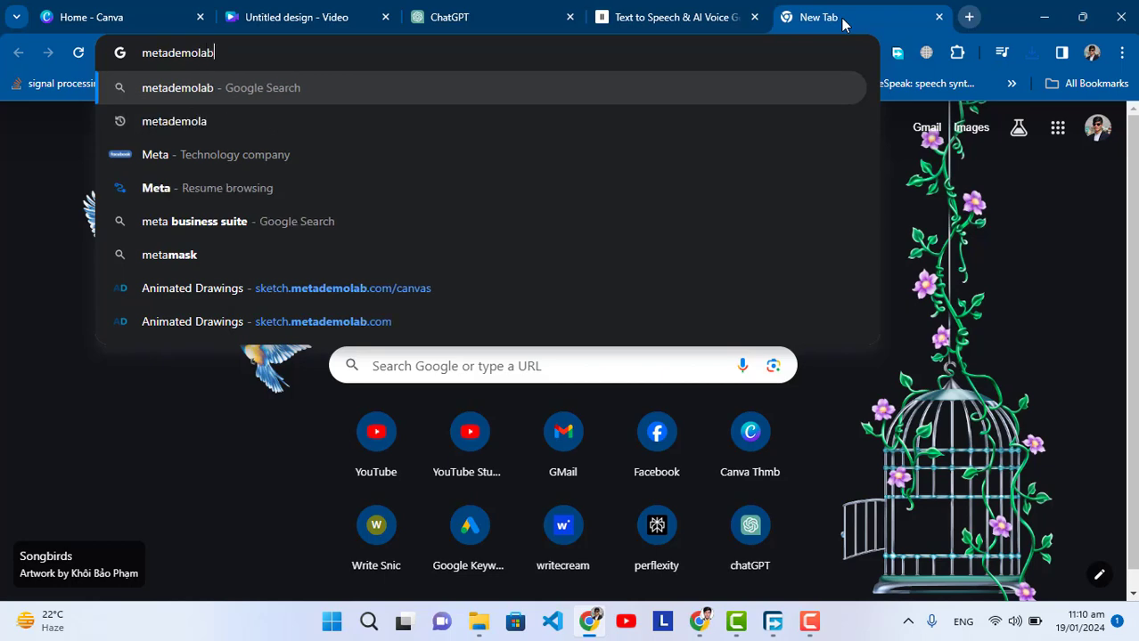
key(Return)
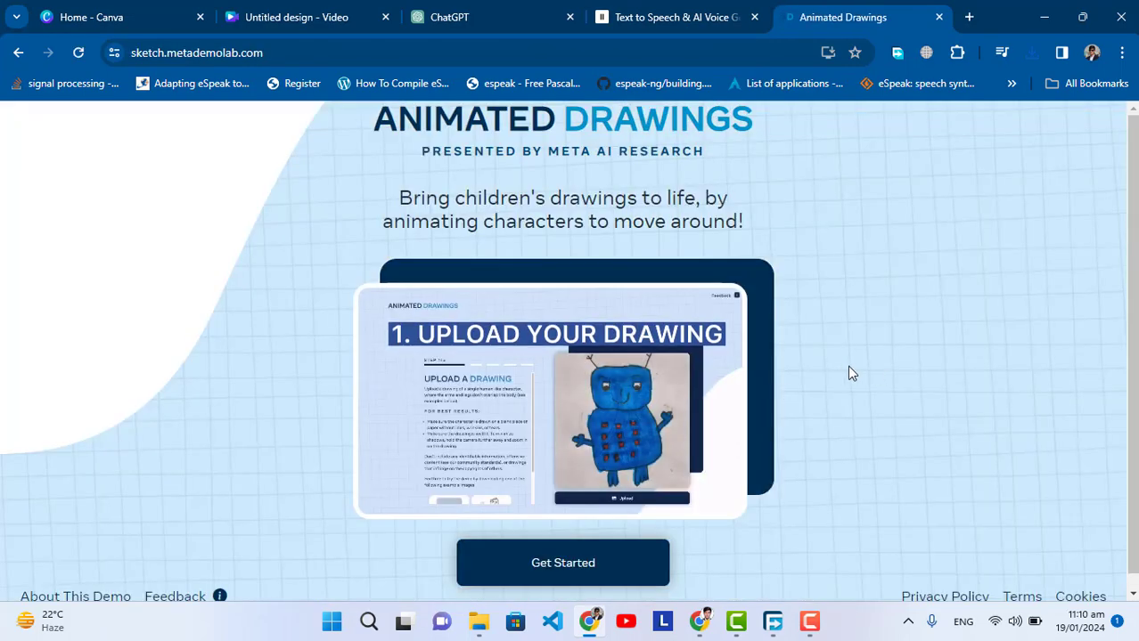
scroll(804, 384, down, 1)
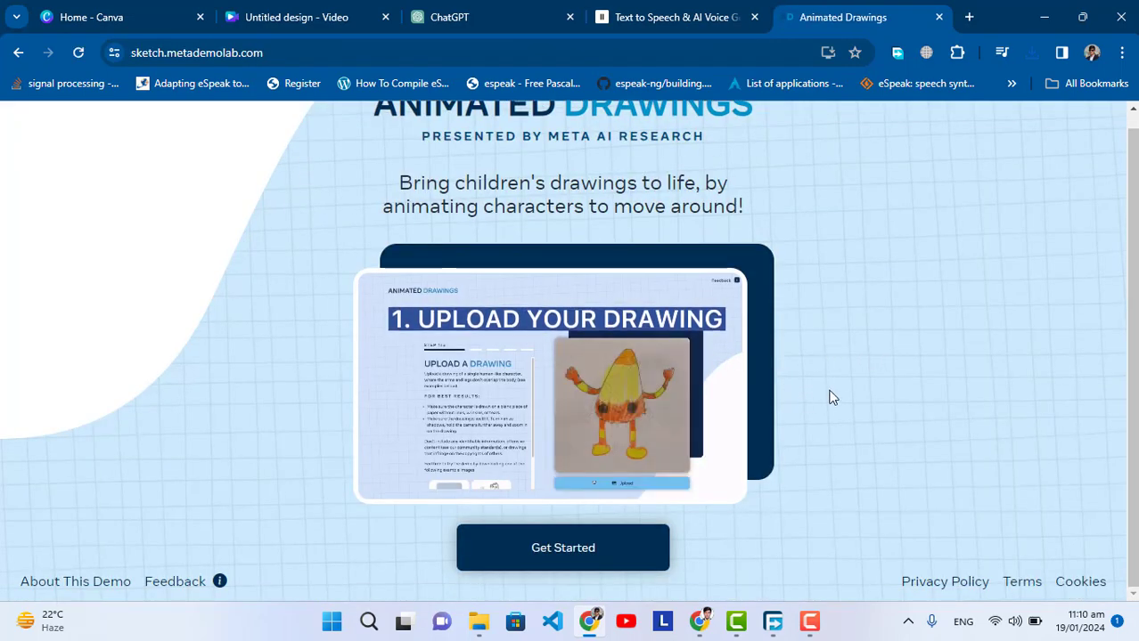
click(606, 545)
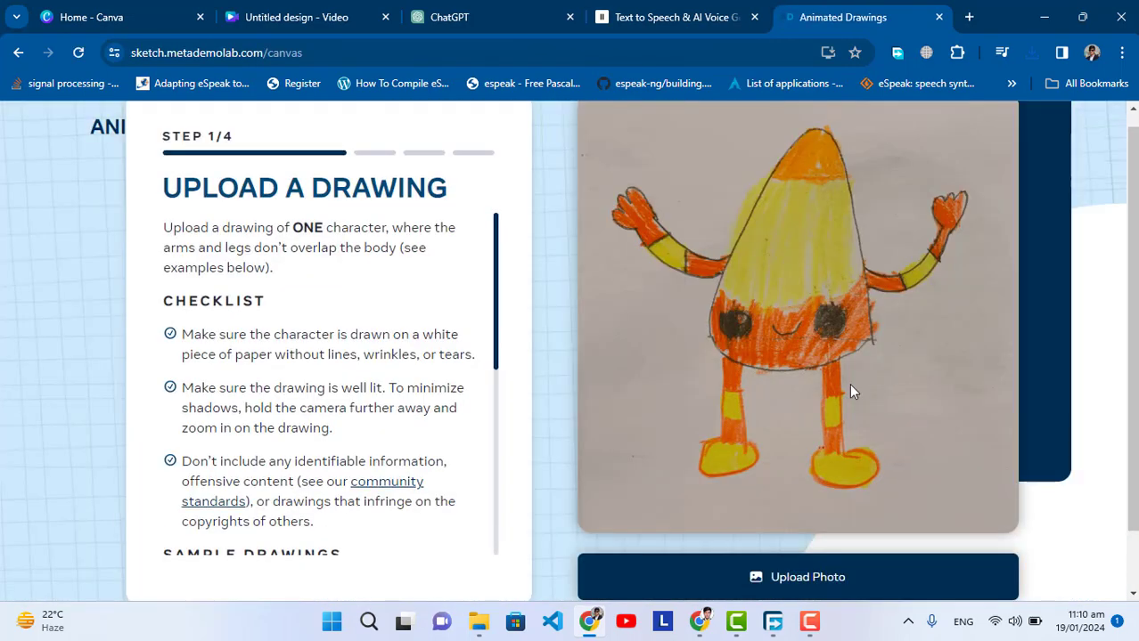
- Upload "Untitled design (1).jpg" from Downloads as the drawing and agree to the research use of the material
scroll(849, 392, down, 1)
click(851, 522)
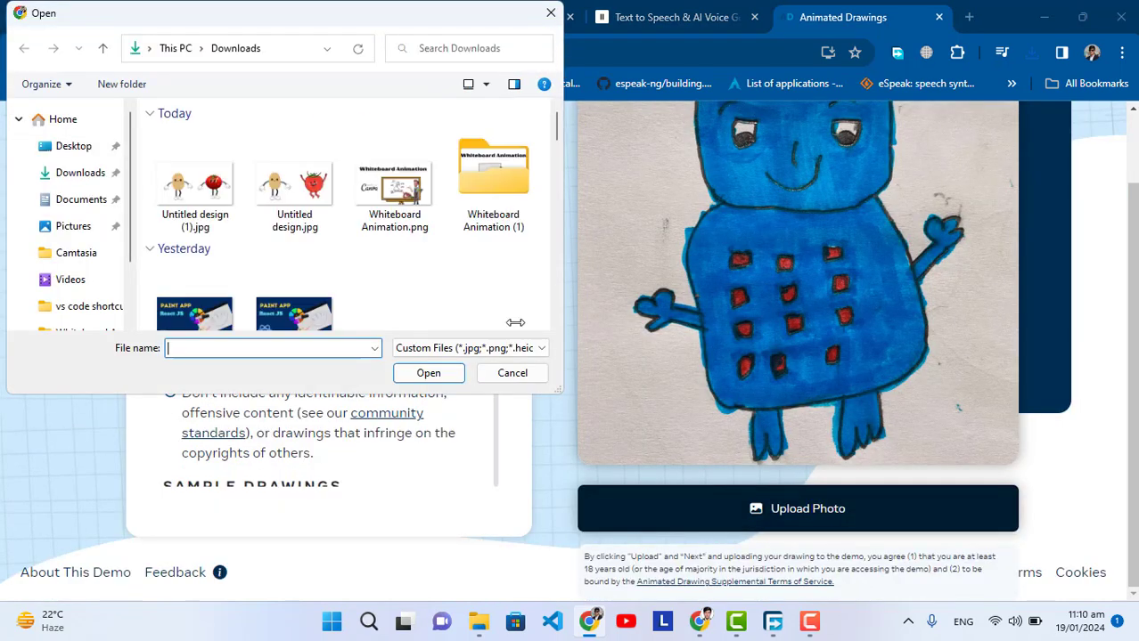
double_click(196, 191)
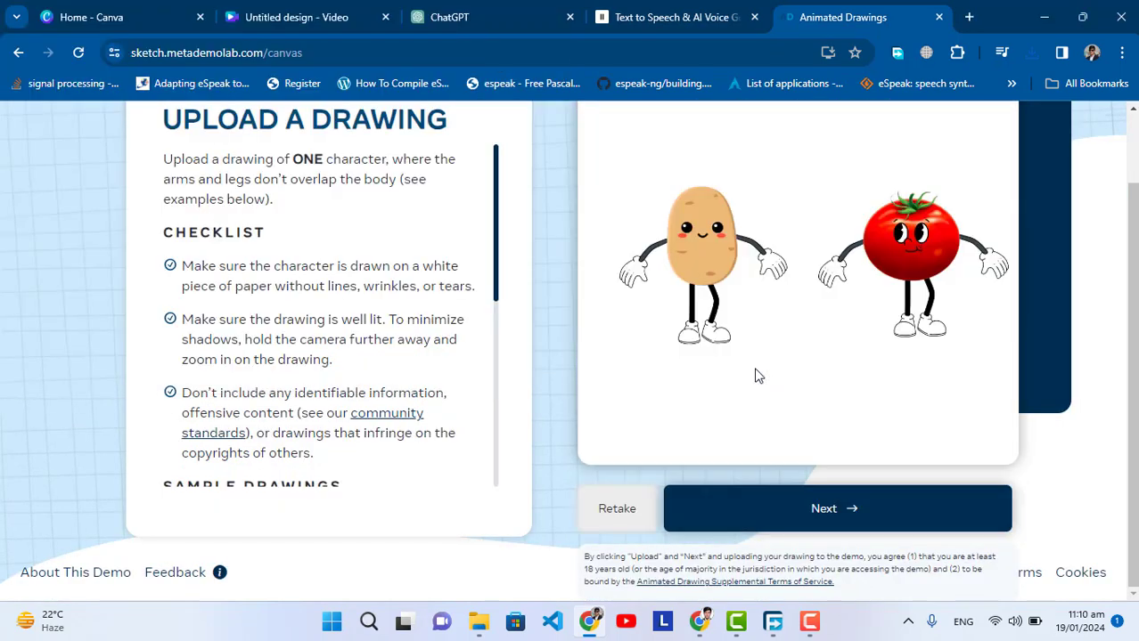
click(829, 506)
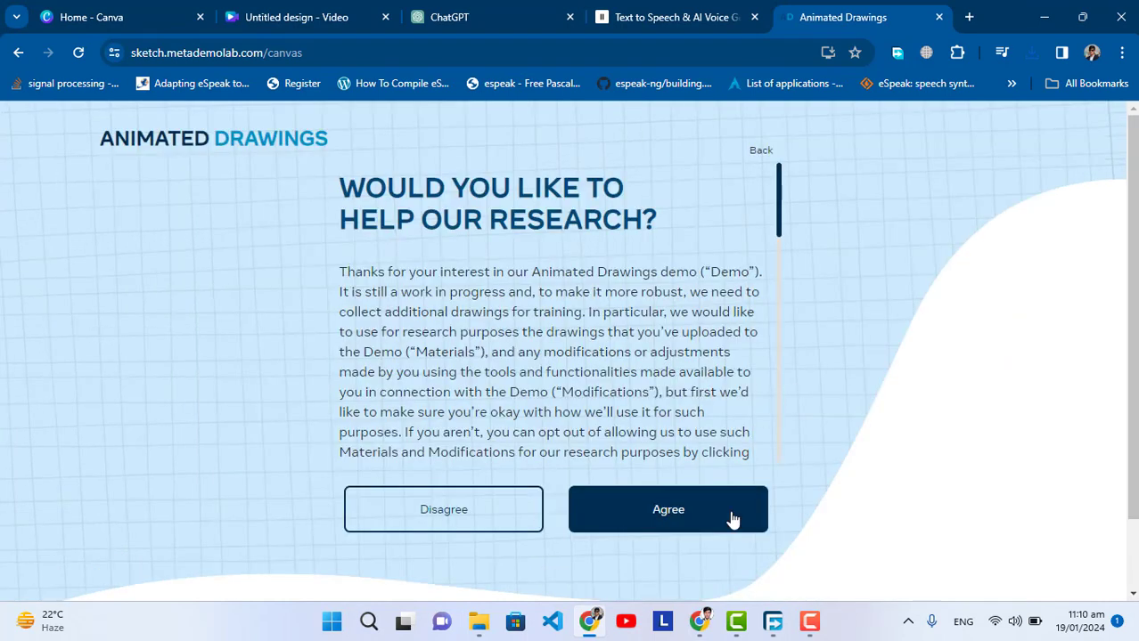
click(731, 521)
- Resize the character box so it encloses only the potato with its arms and legs, and continue
scroll(857, 426, down, 1)
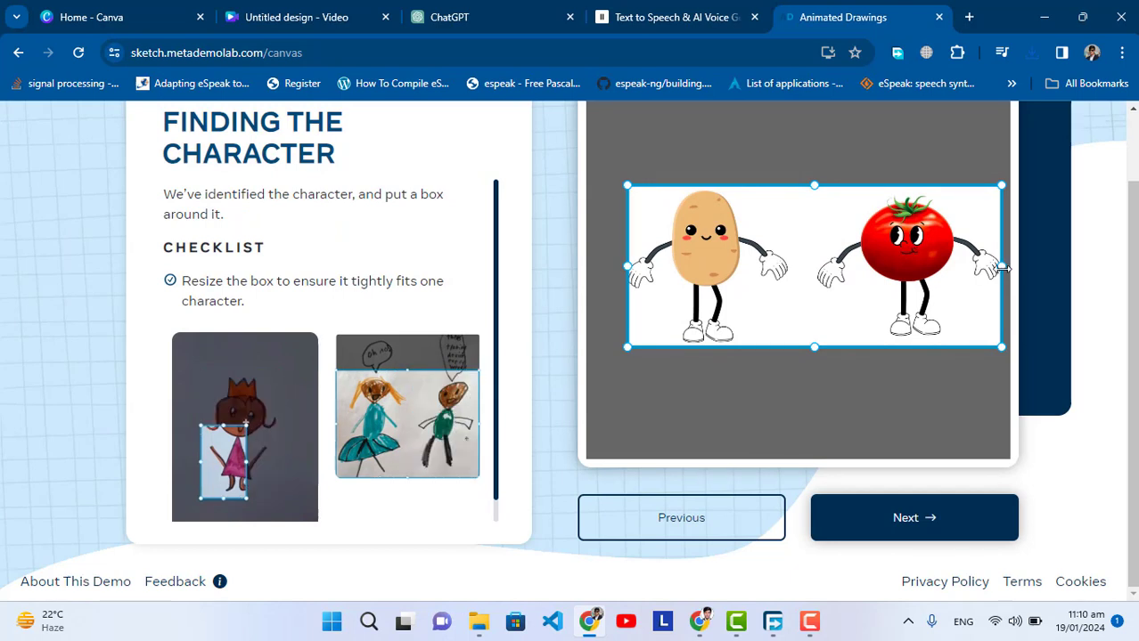
drag(973, 267, 797, 268)
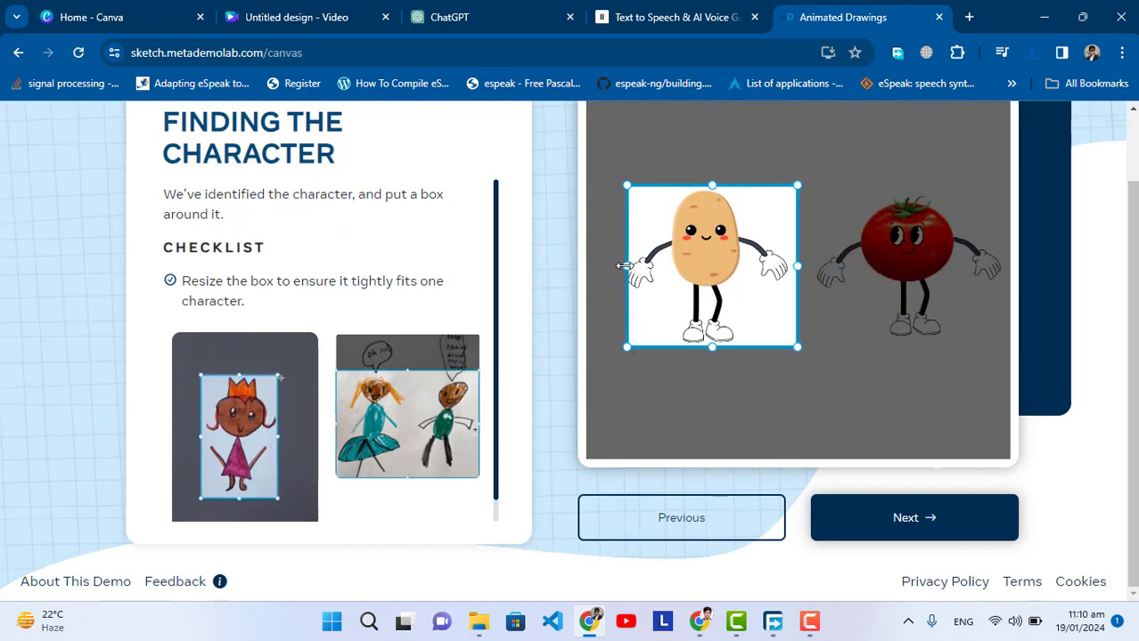
click(880, 518)
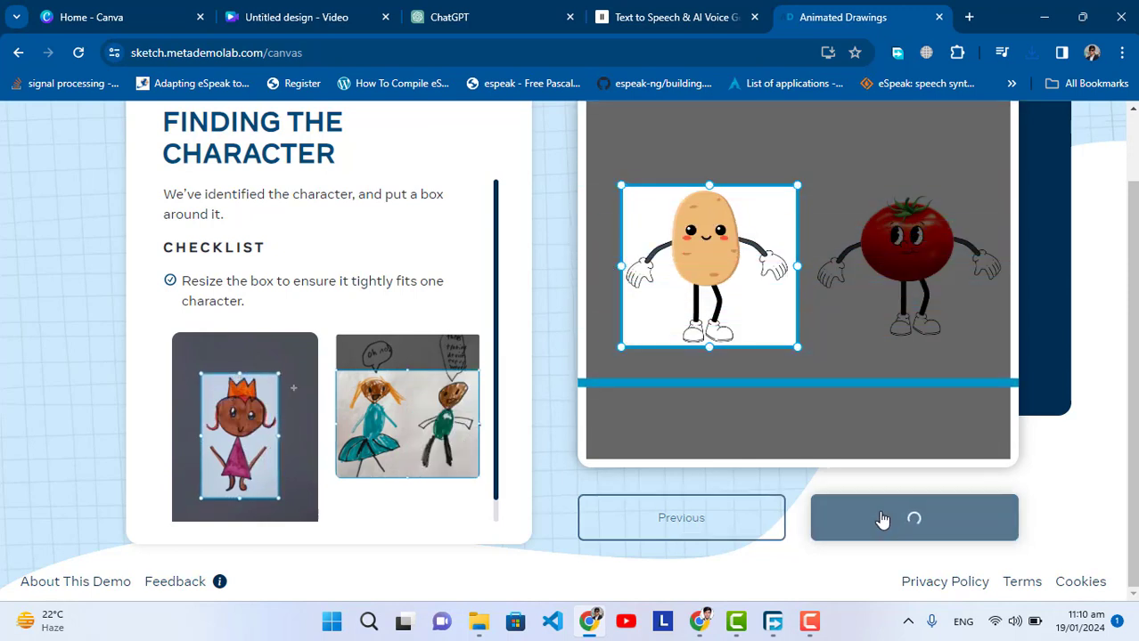
- Accept the potato's detected outline and joints, and apply the first motion in the list, the running jump
click(888, 520)
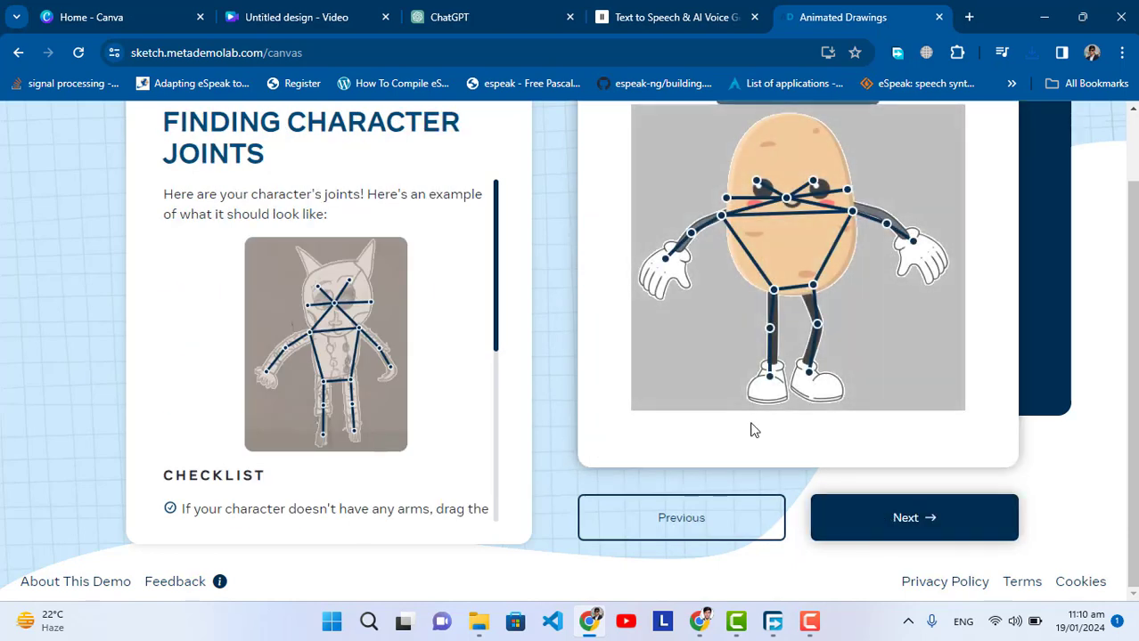
click(910, 524)
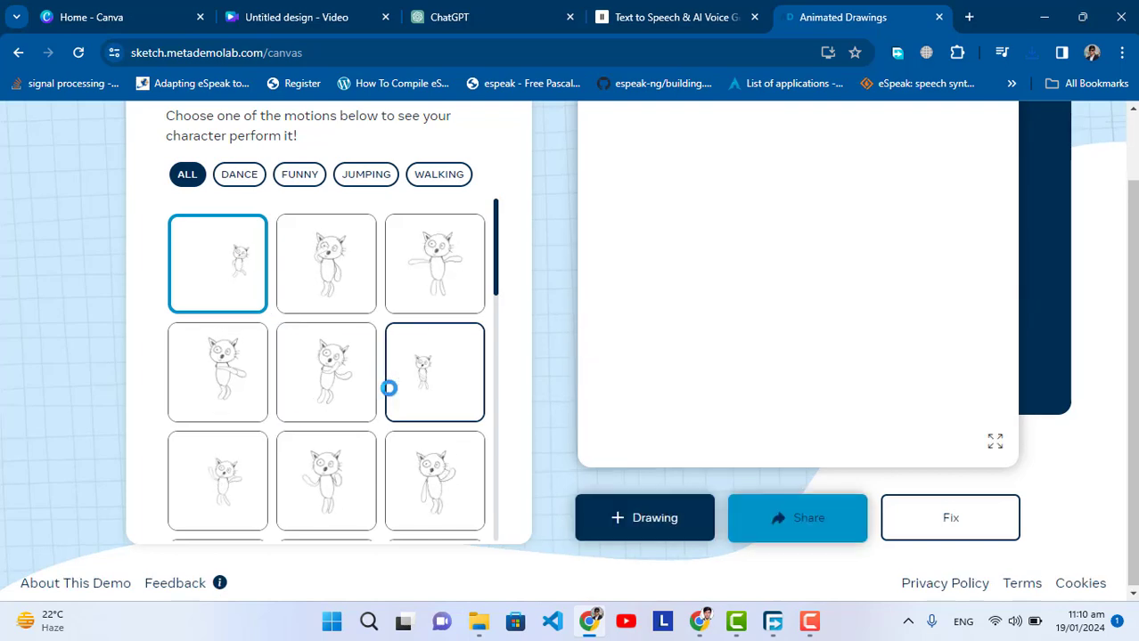
scroll(378, 333, down, 5)
scroll(379, 337, down, 3)
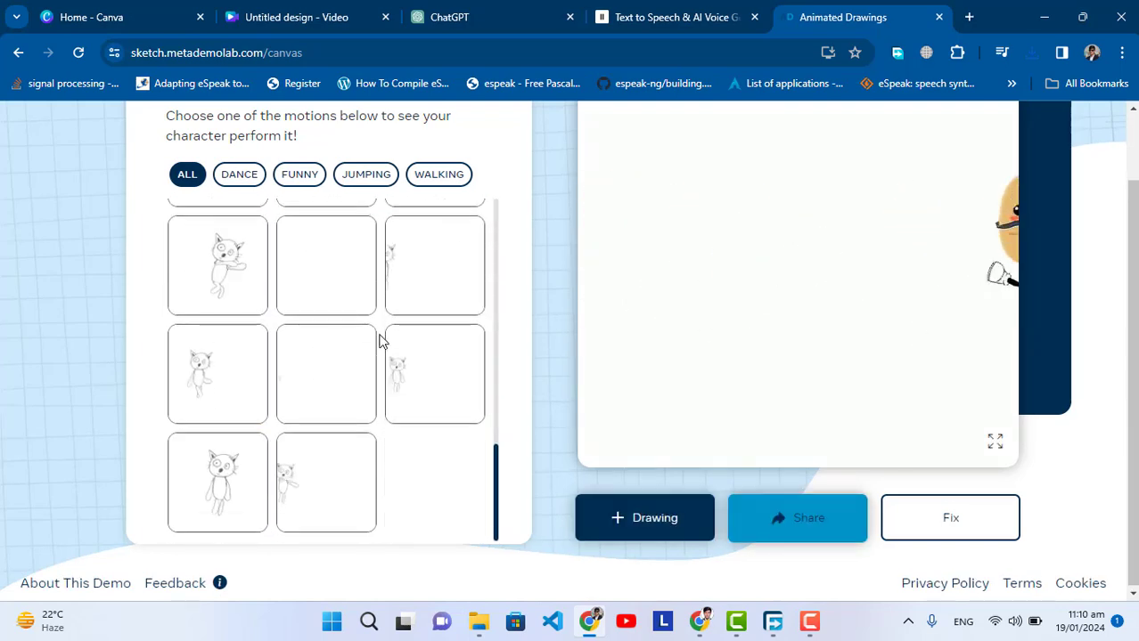
scroll(376, 343, up, 10)
click(191, 279)
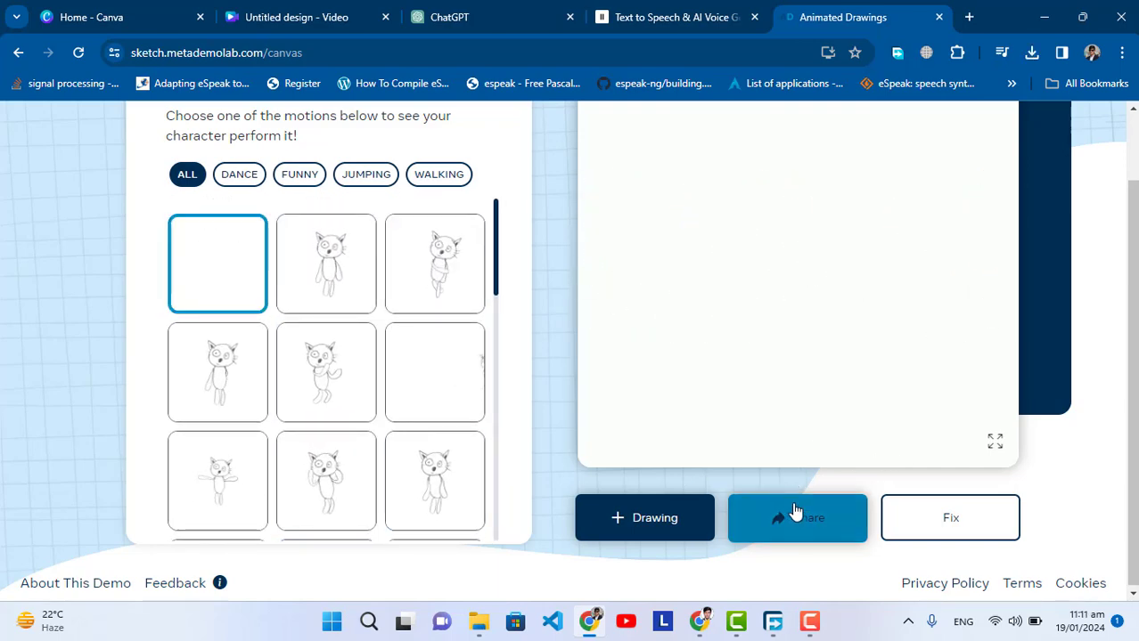
- Download the potato's full-screen animation as running_jump.mp4 through Free Download Manager, and return to the motion selection
click(994, 445)
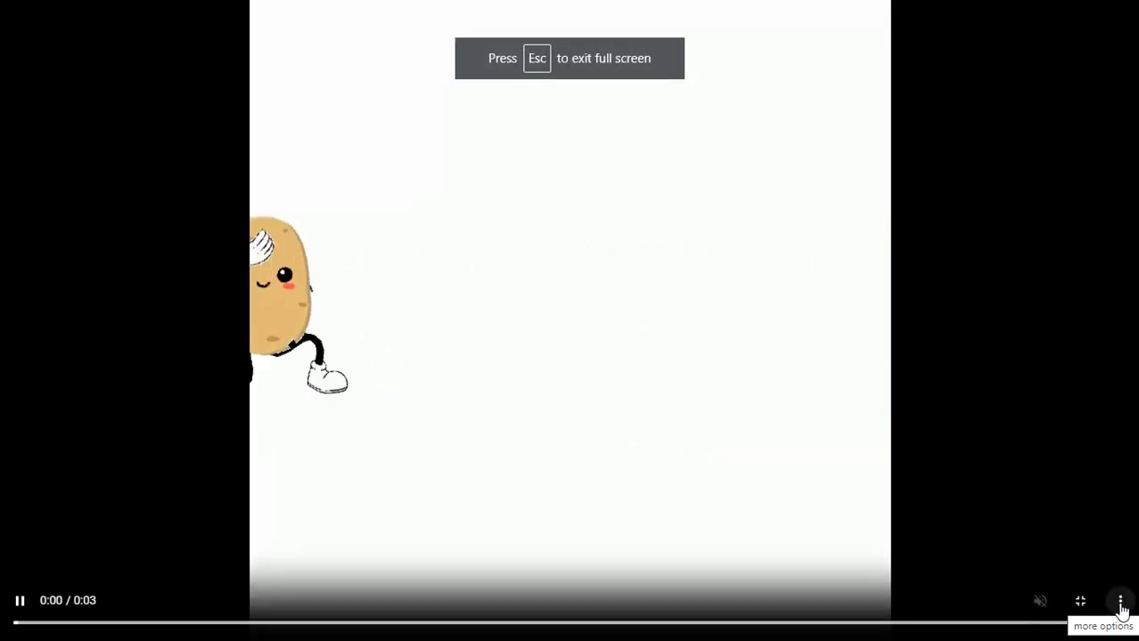
click(1119, 604)
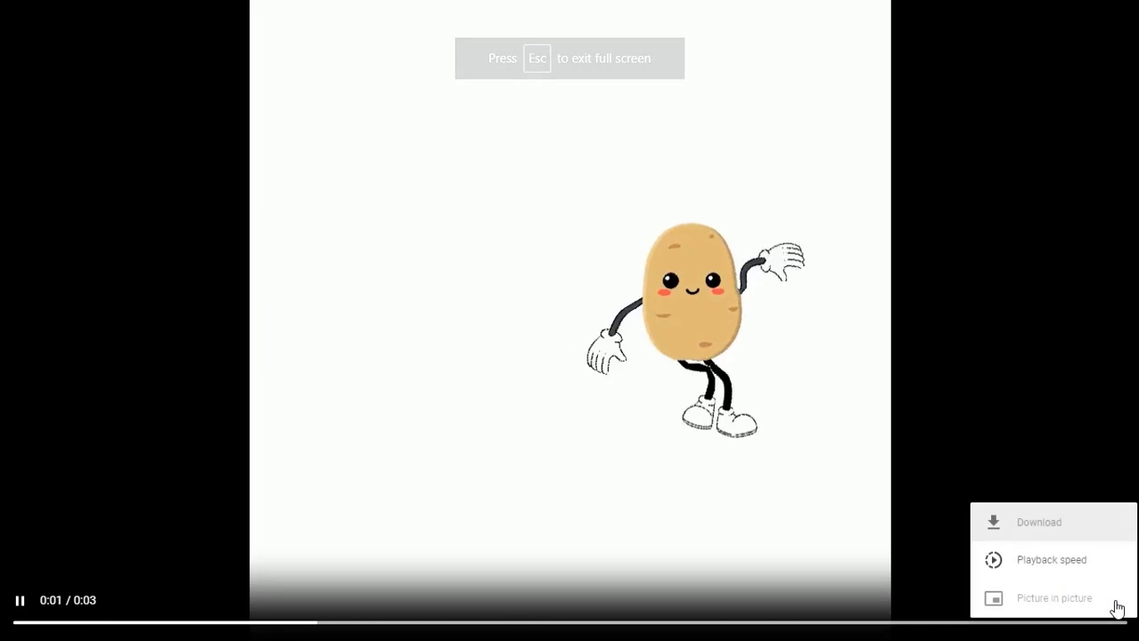
click(1004, 525)
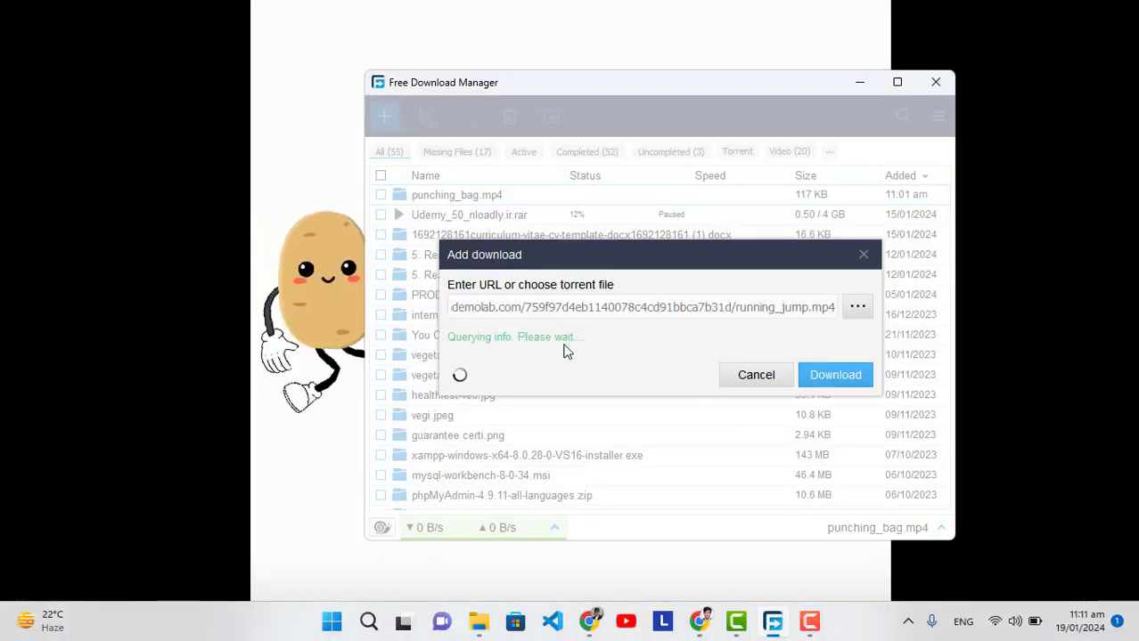
click(834, 388)
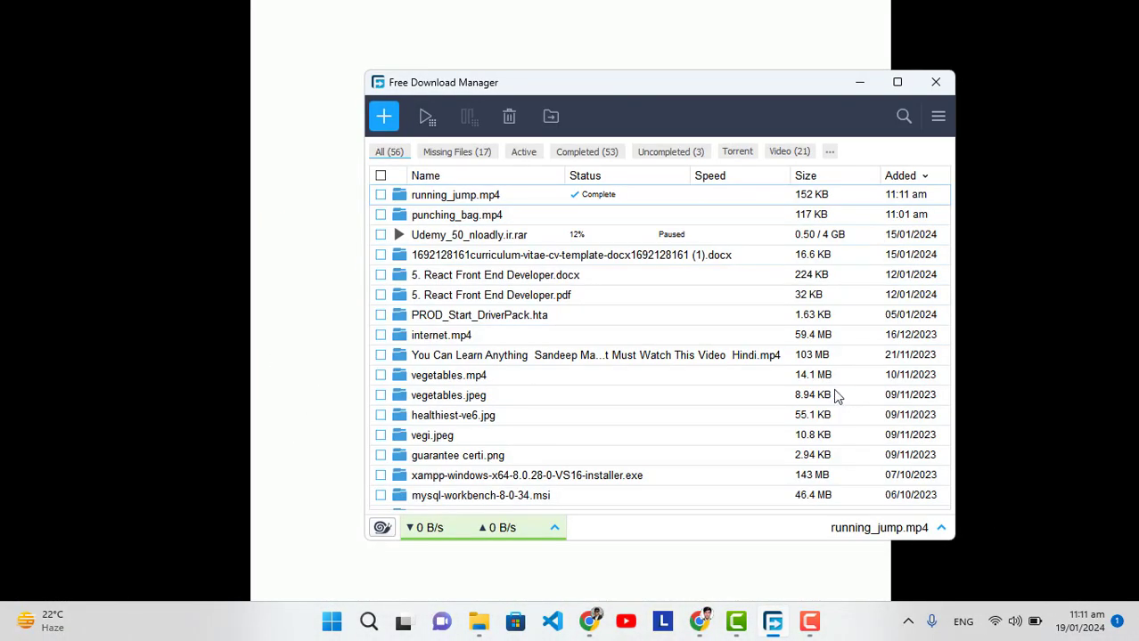
click(860, 82)
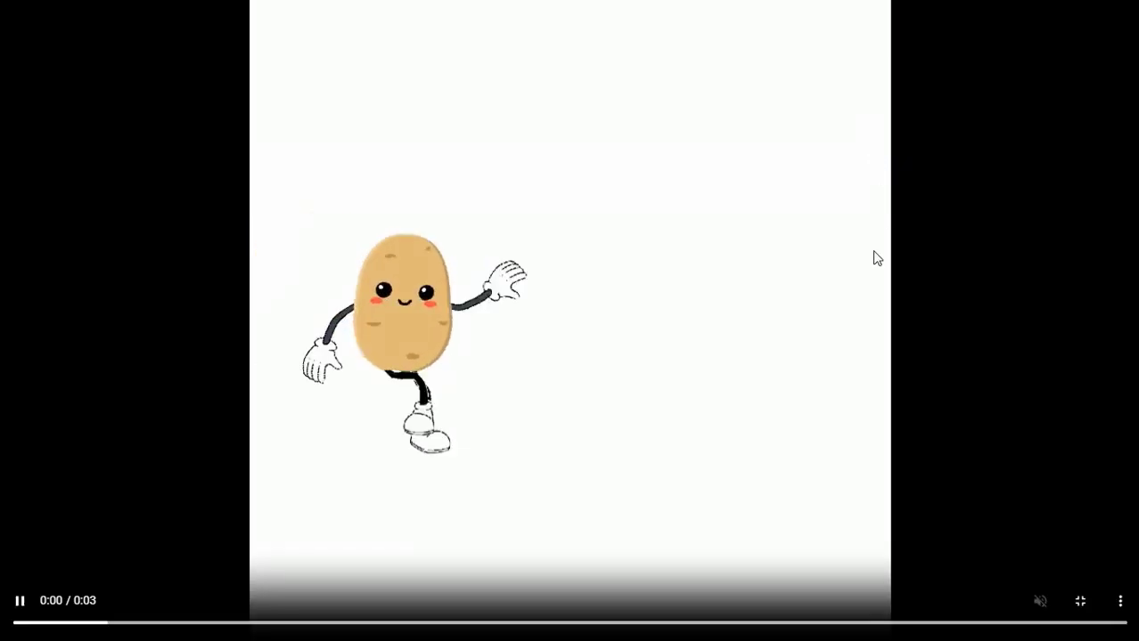
key(Escape)
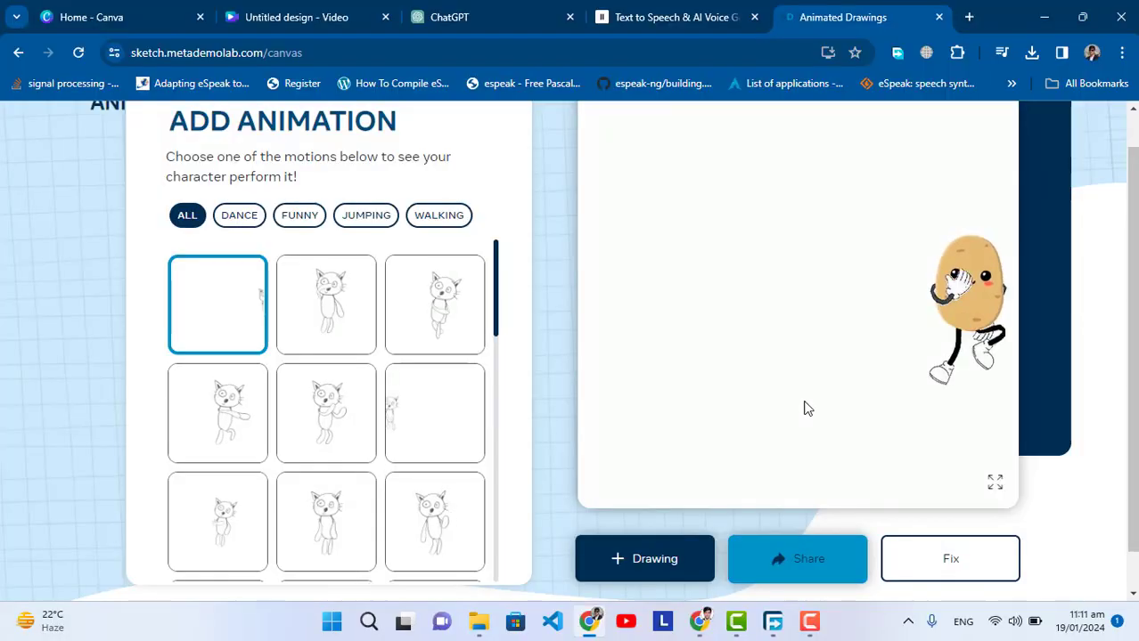
- View the Free Download Manager extension's options for this site, and apply the middle motion of the second row to the potato
click(897, 53)
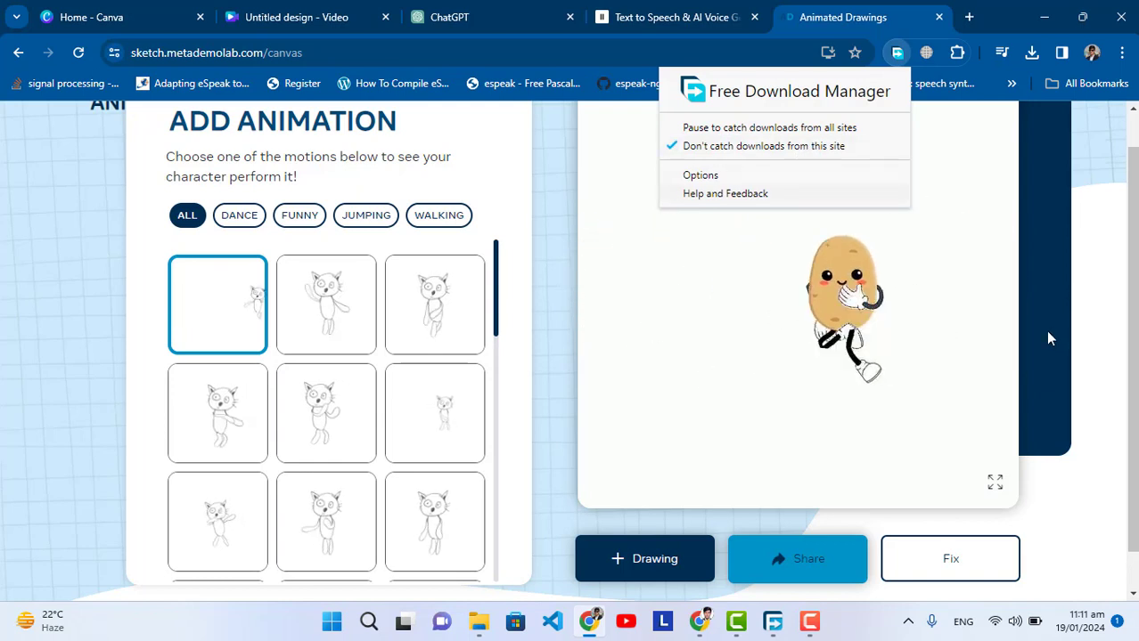
click(858, 363)
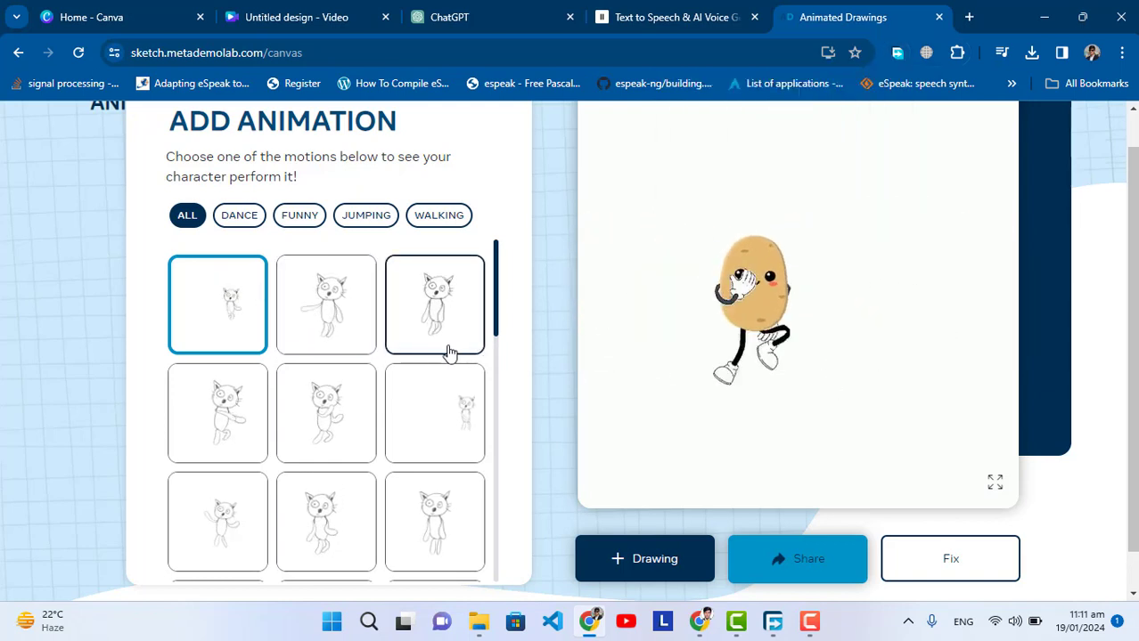
click(329, 425)
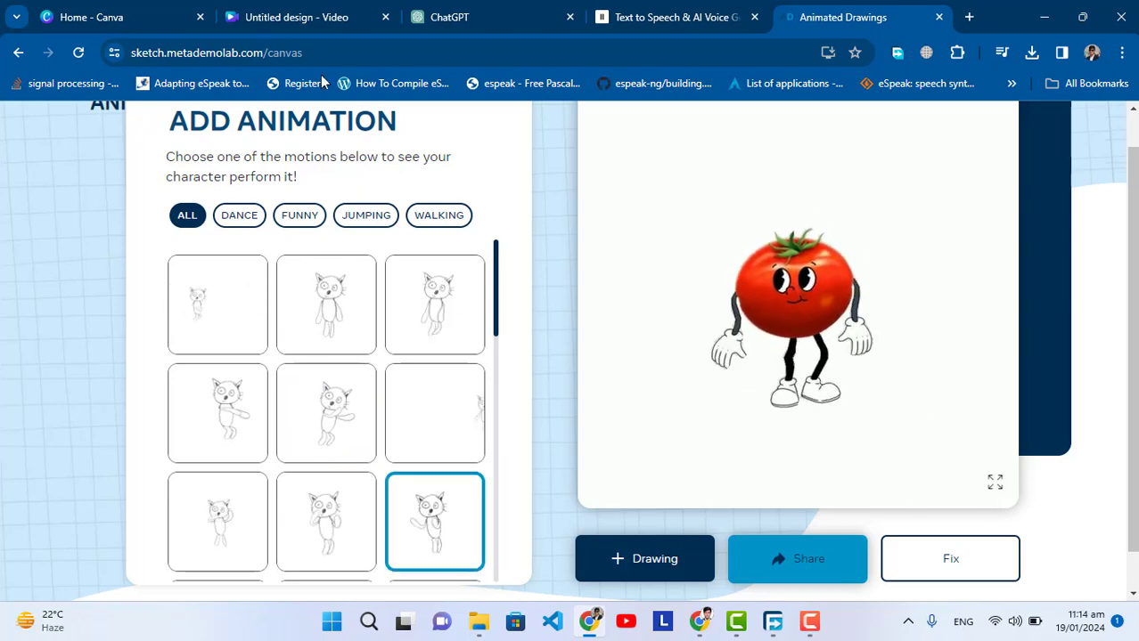
- Switch to the Canva video design and add a blank second page after the character page
click(307, 9)
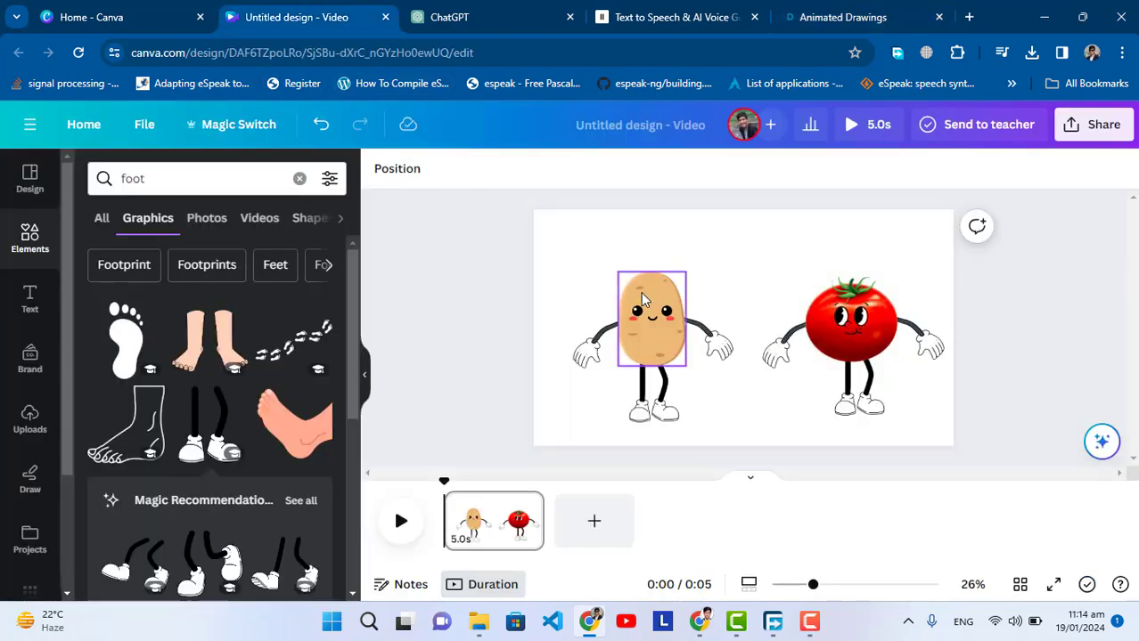
click(596, 518)
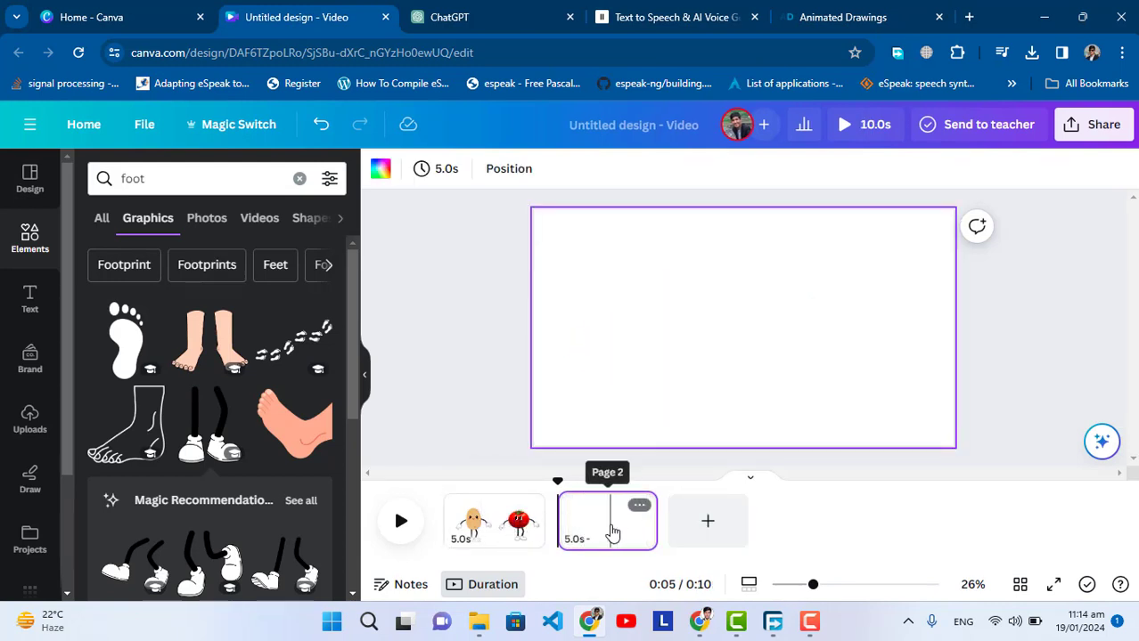
- Search the elements for "carton background" and look through the graphics, photos and videos found
click(299, 179)
text(c)
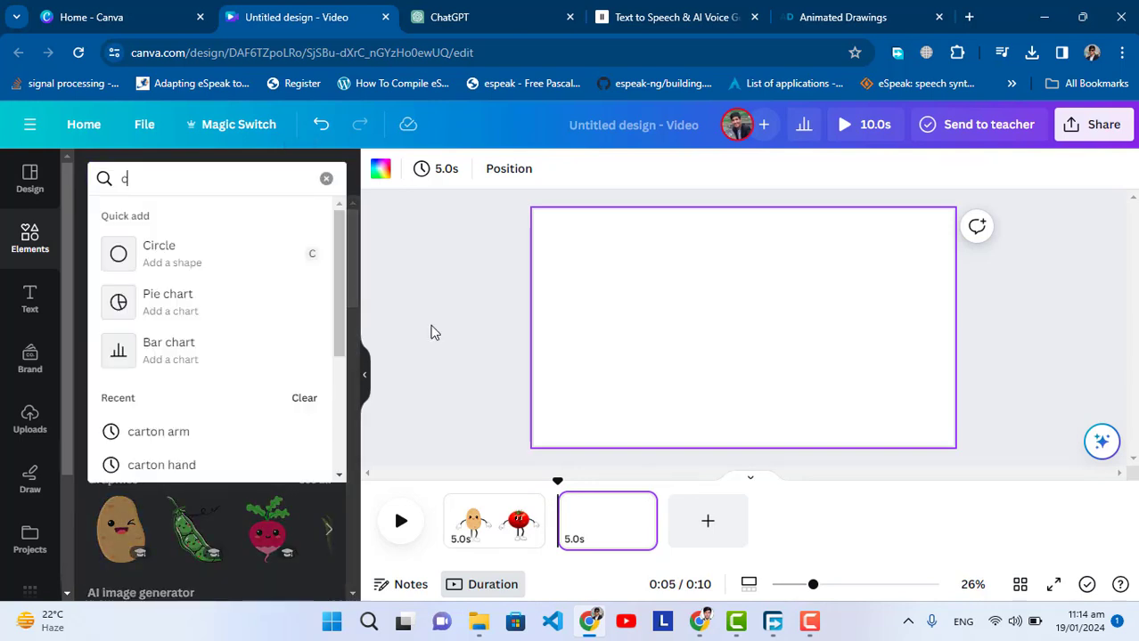
text(arton background)
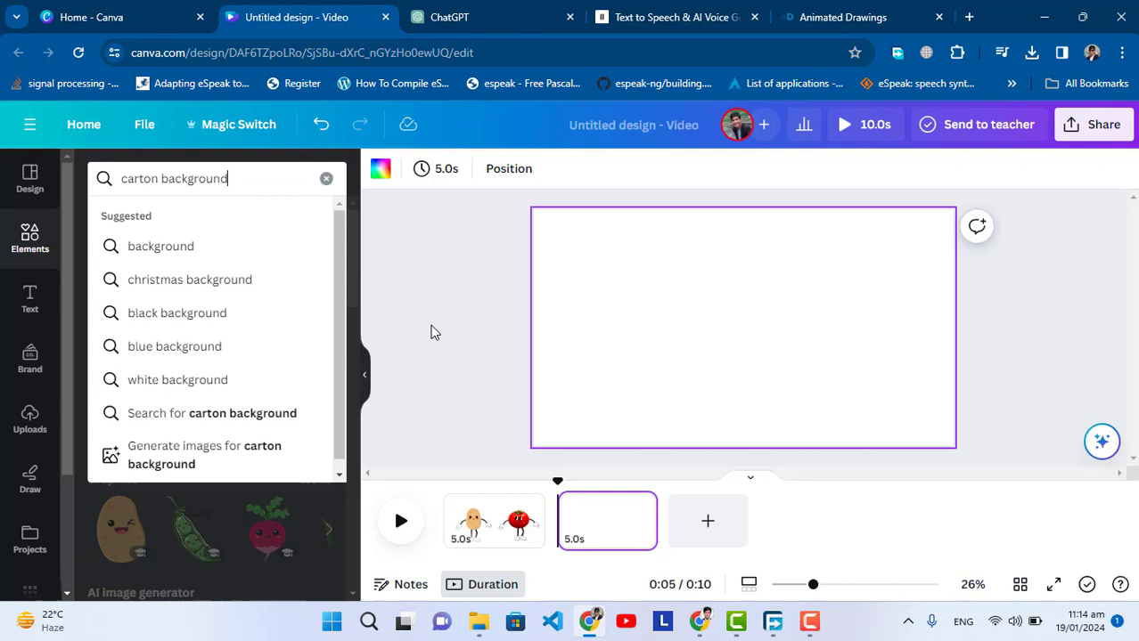
key(Return)
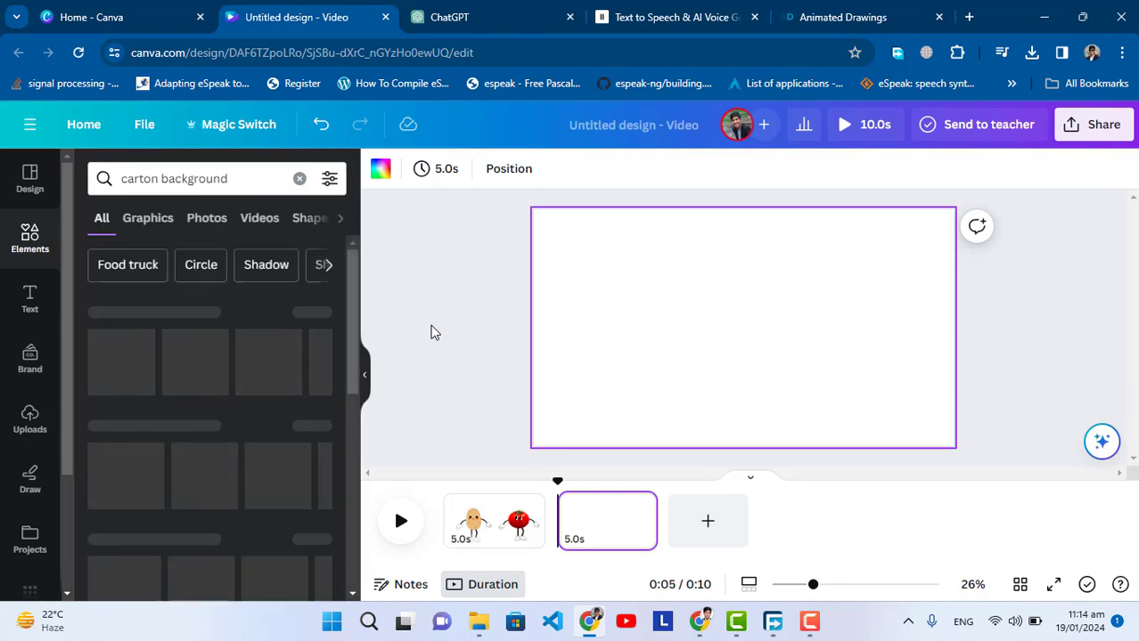
scroll(240, 383, down, 1)
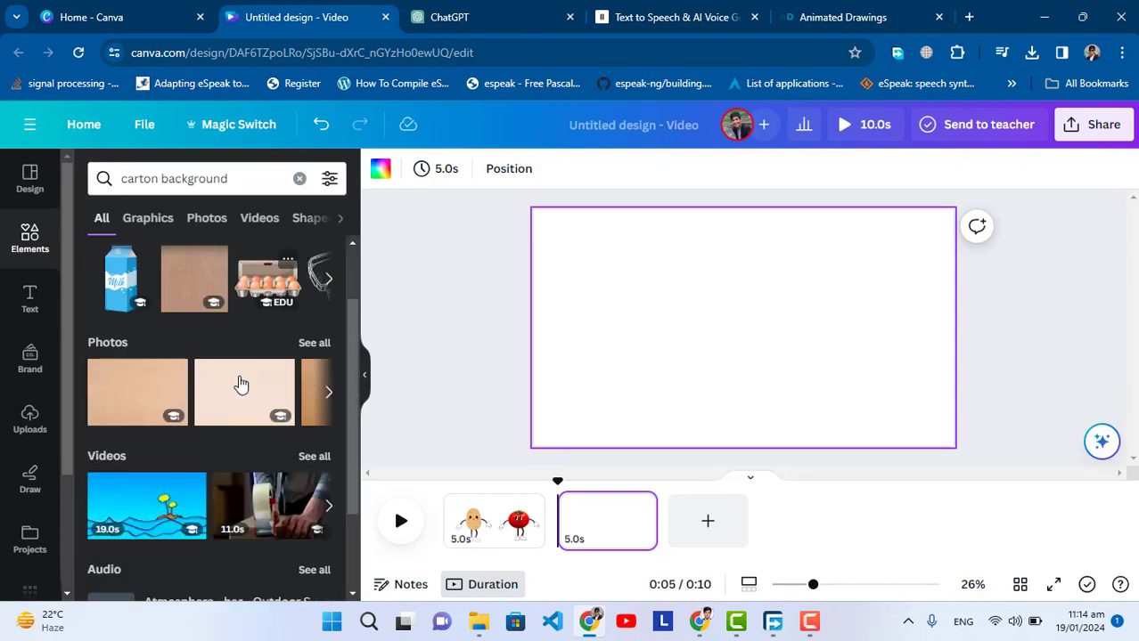
scroll(294, 369, up, 1)
scroll(276, 369, down, 1)
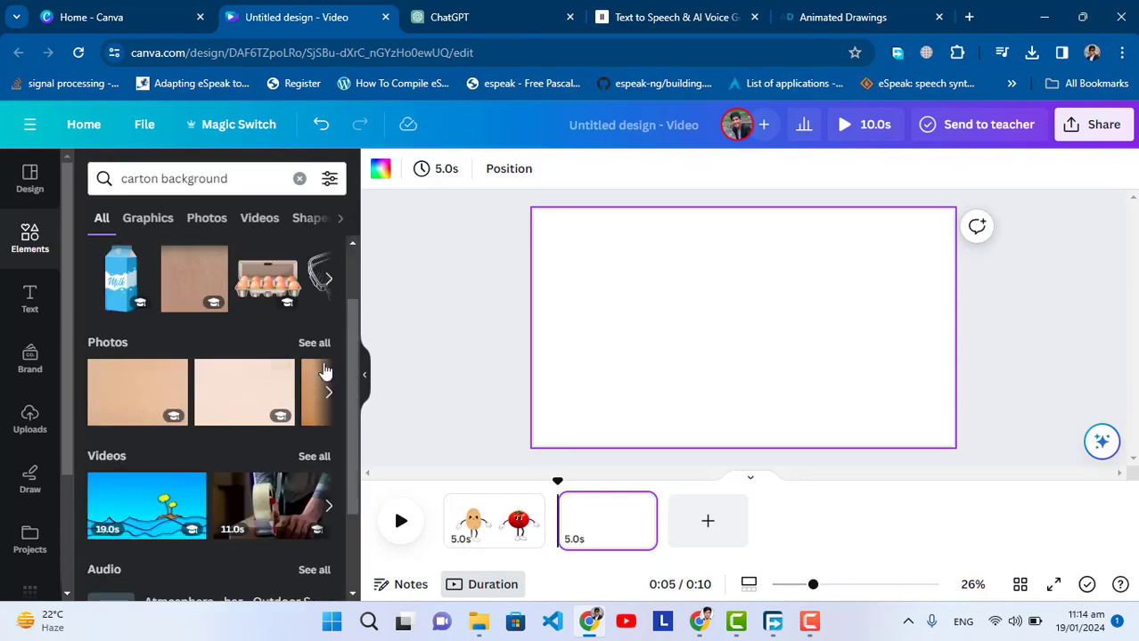
scroll(311, 361, up, 1)
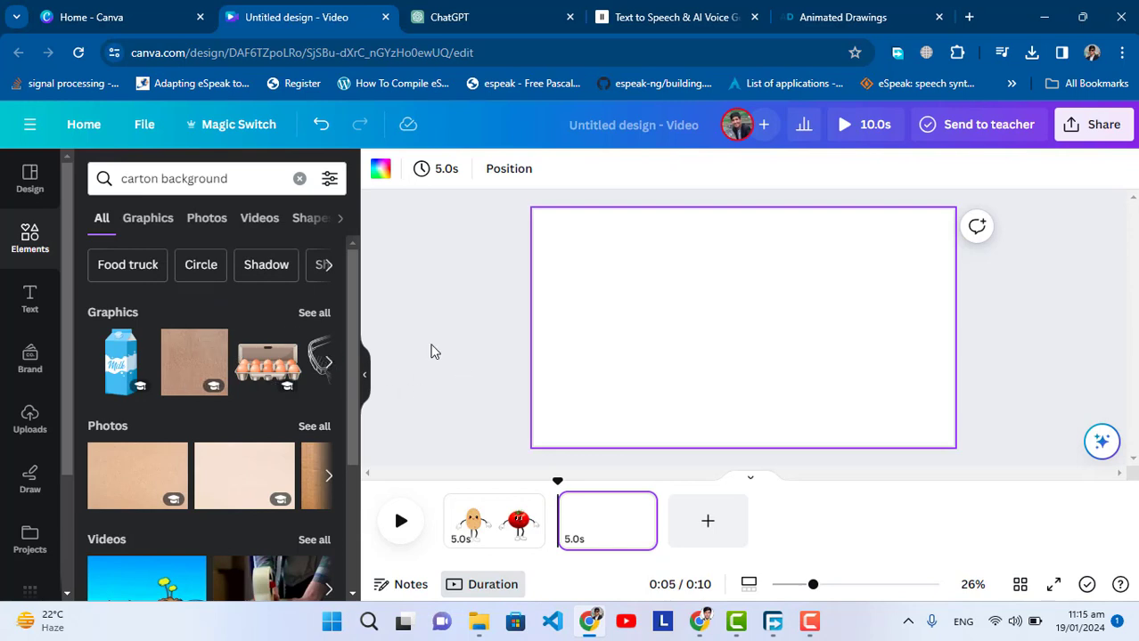
- Search the elements for "garden background" and add the first graphic, a meadow with bushes and clouds, to page 2
double_click(257, 178)
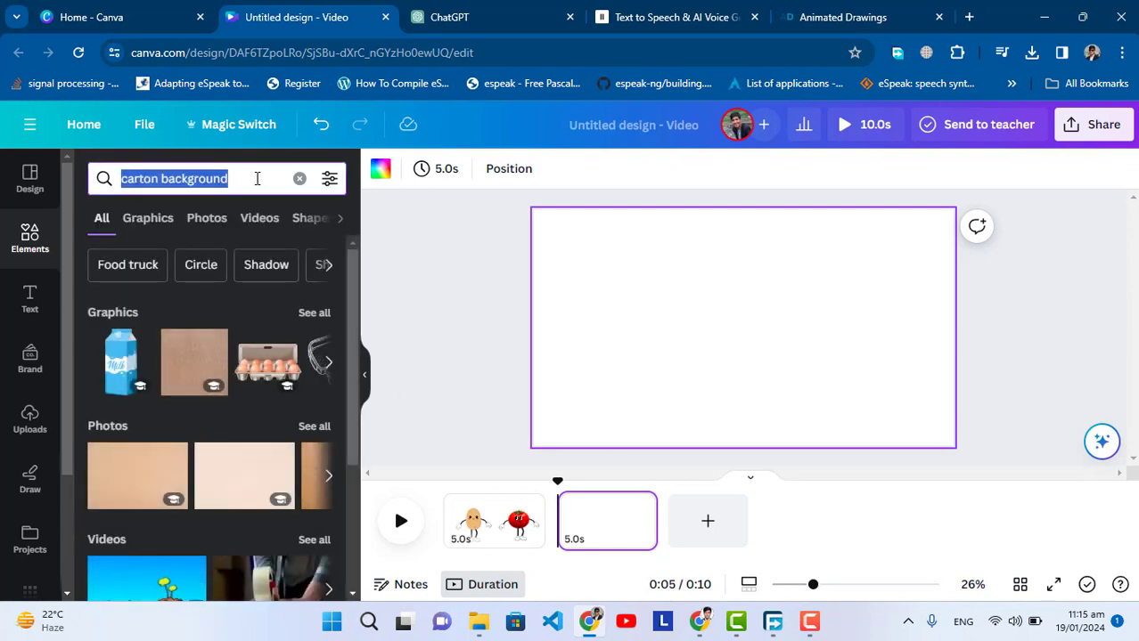
text(garden)
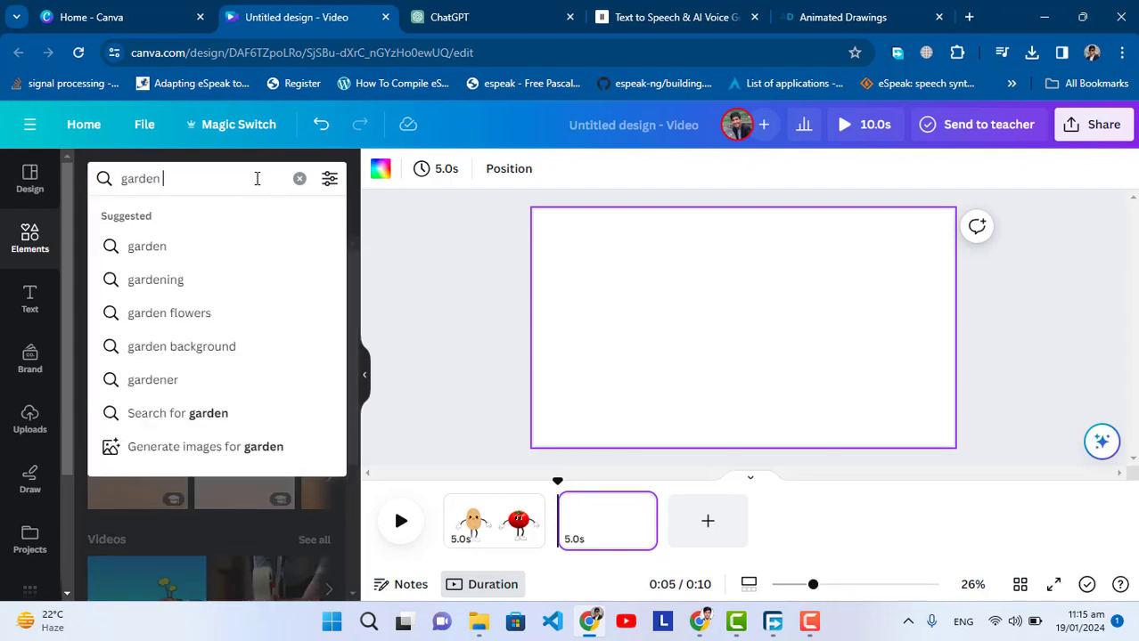
text( backg)
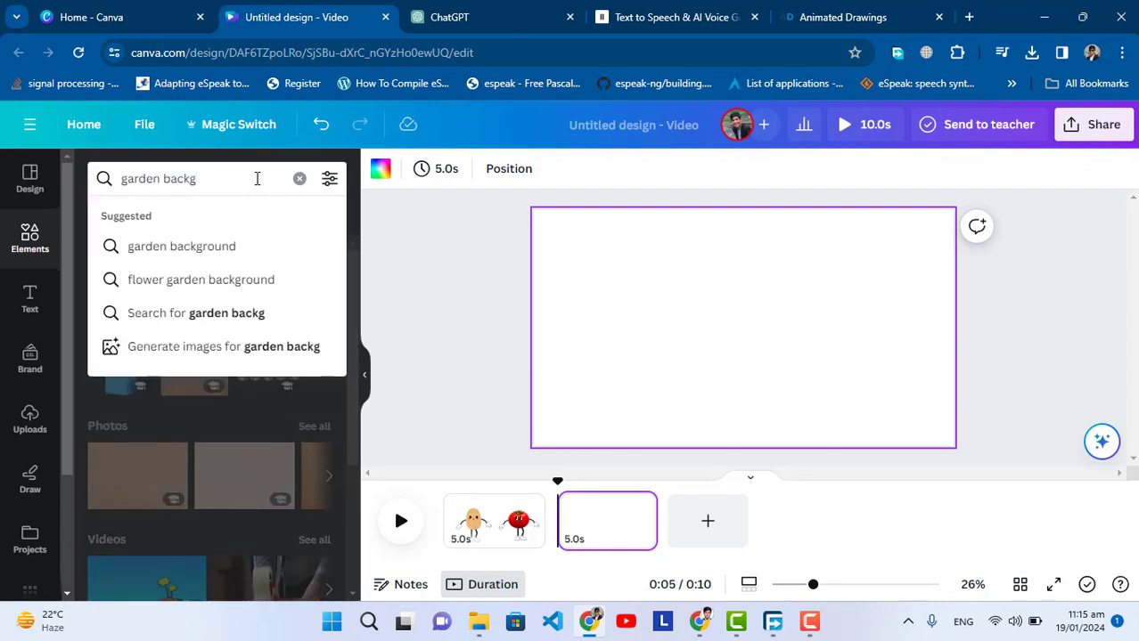
text(round)
key(Return)
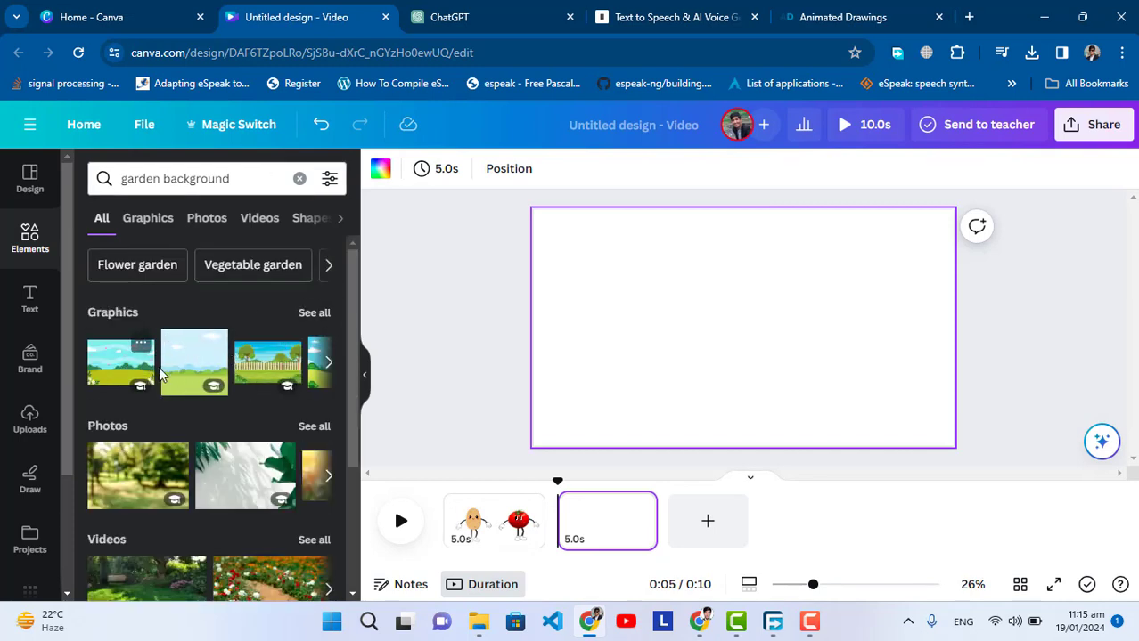
click(119, 365)
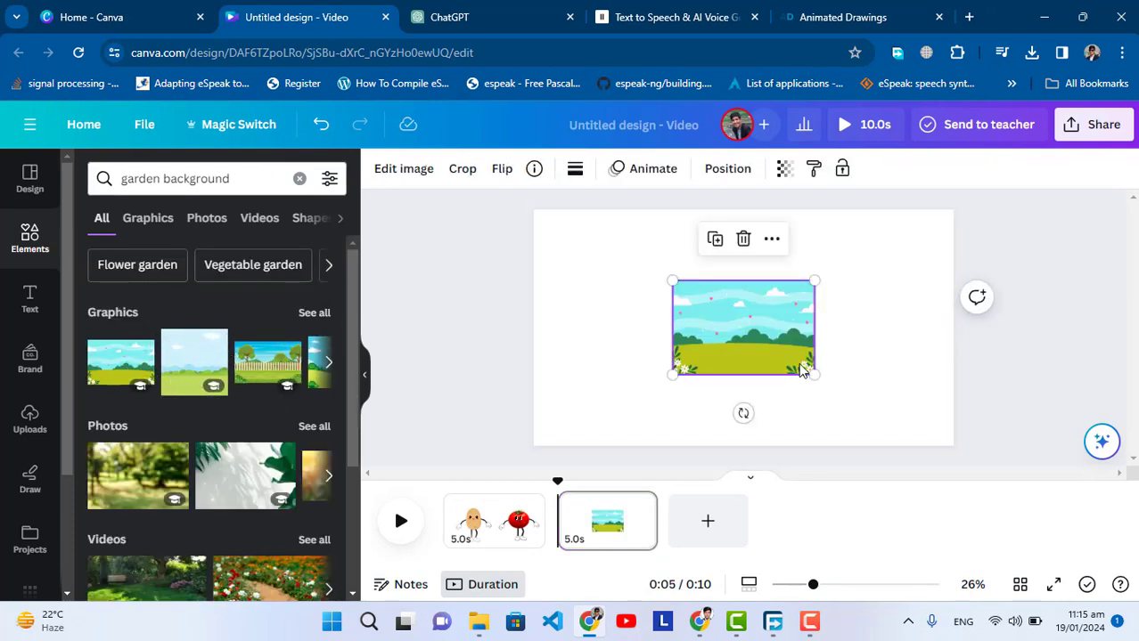
right_click(708, 338)
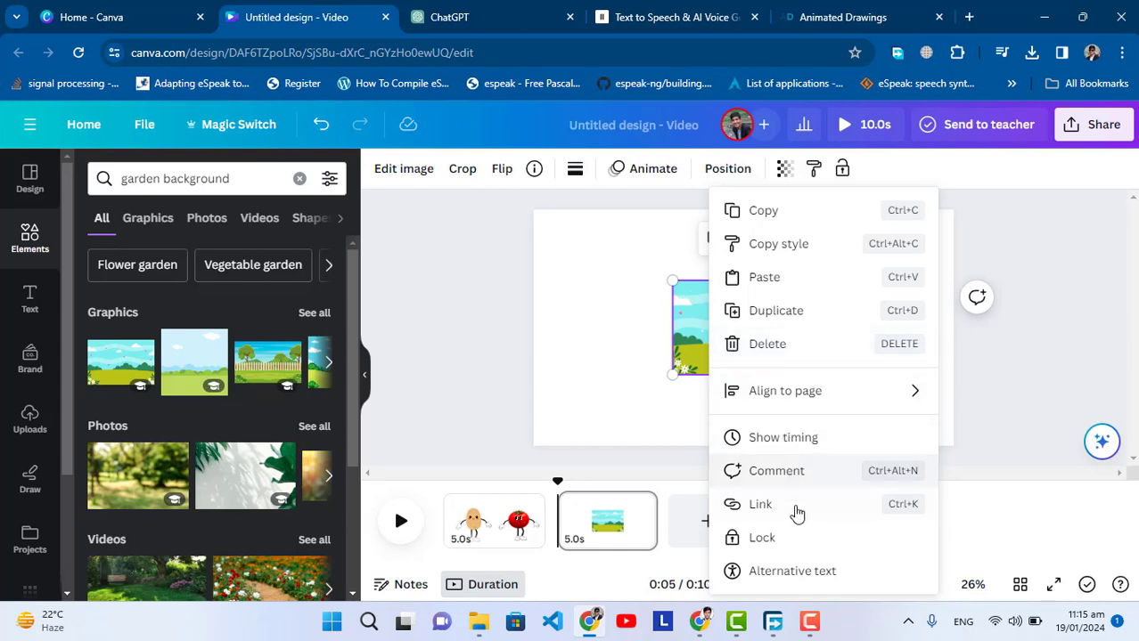
click(592, 361)
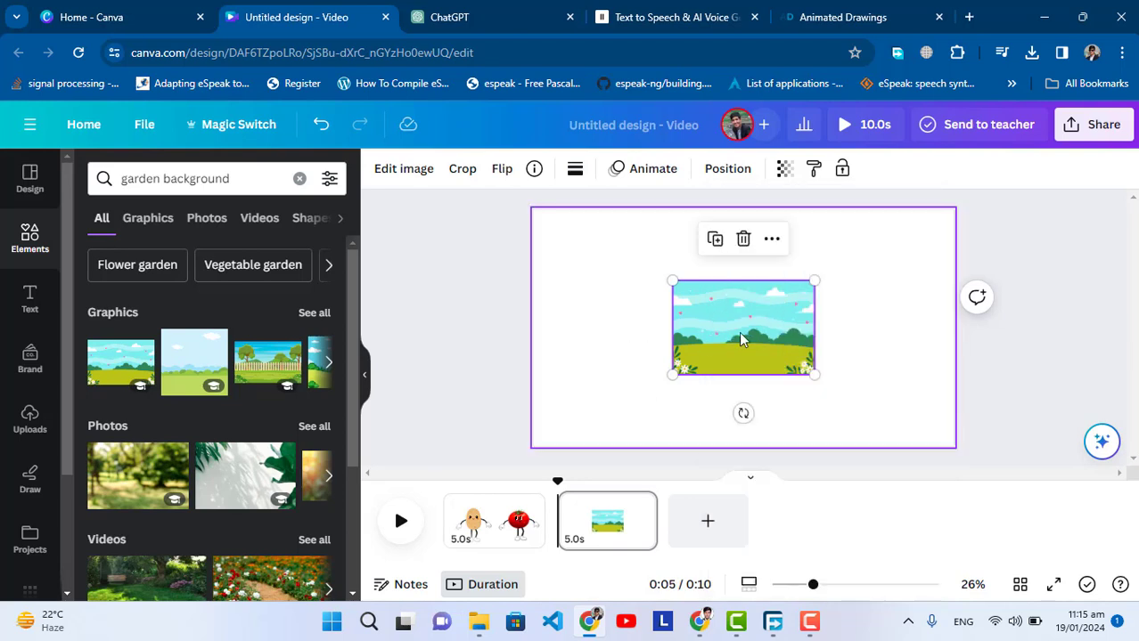
- Enlarge the garden graphic from its corners until it covers the whole of page 2, and deselect it
drag(672, 375, 522, 419)
drag(816, 278, 1002, 250)
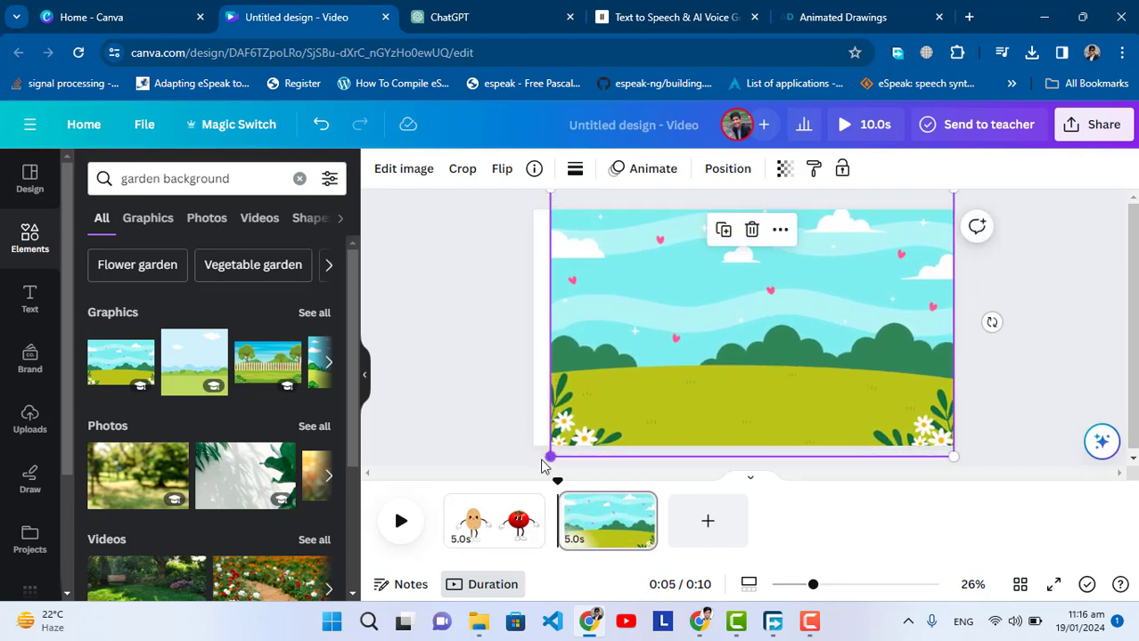
drag(540, 466, 533, 464)
click(1011, 363)
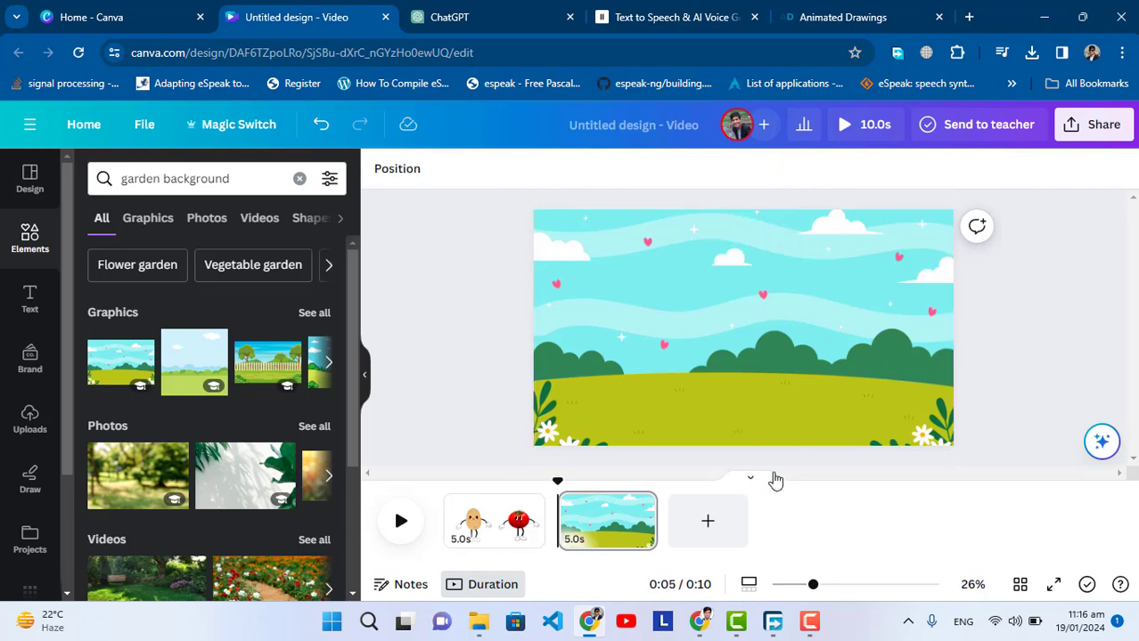
- Upload the six clips dance001 (1).mp4, boxing (1).mp4, running_jump (1).mp4, dance001.mp4, boxing.mp4 and running_jump.mp4 from the Downloads folder
click(490, 530)
click(632, 530)
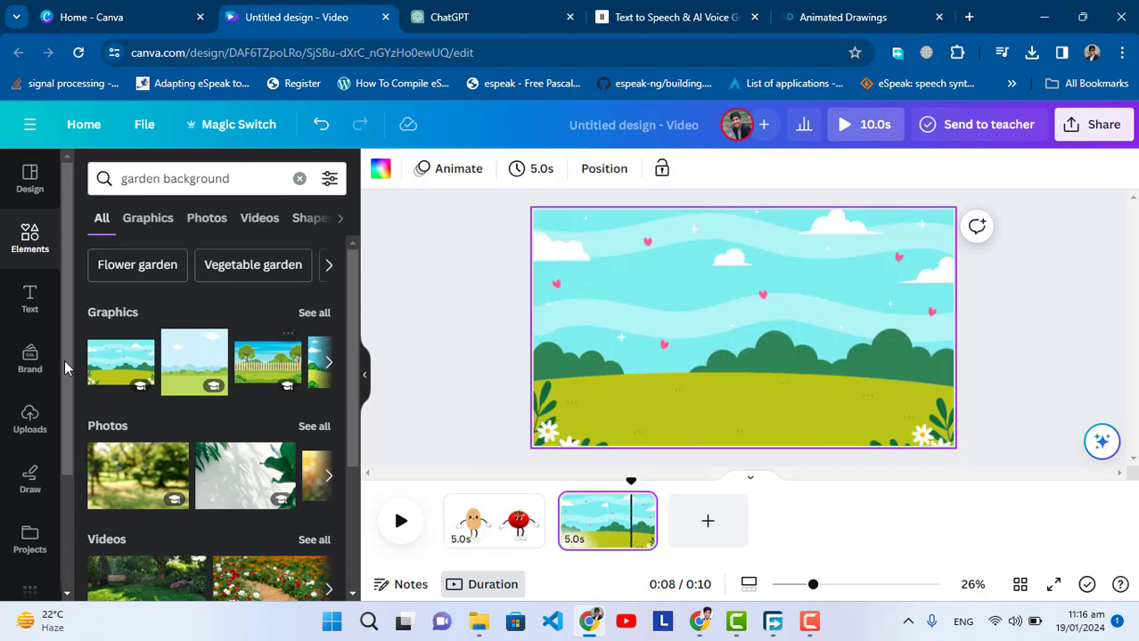
click(36, 418)
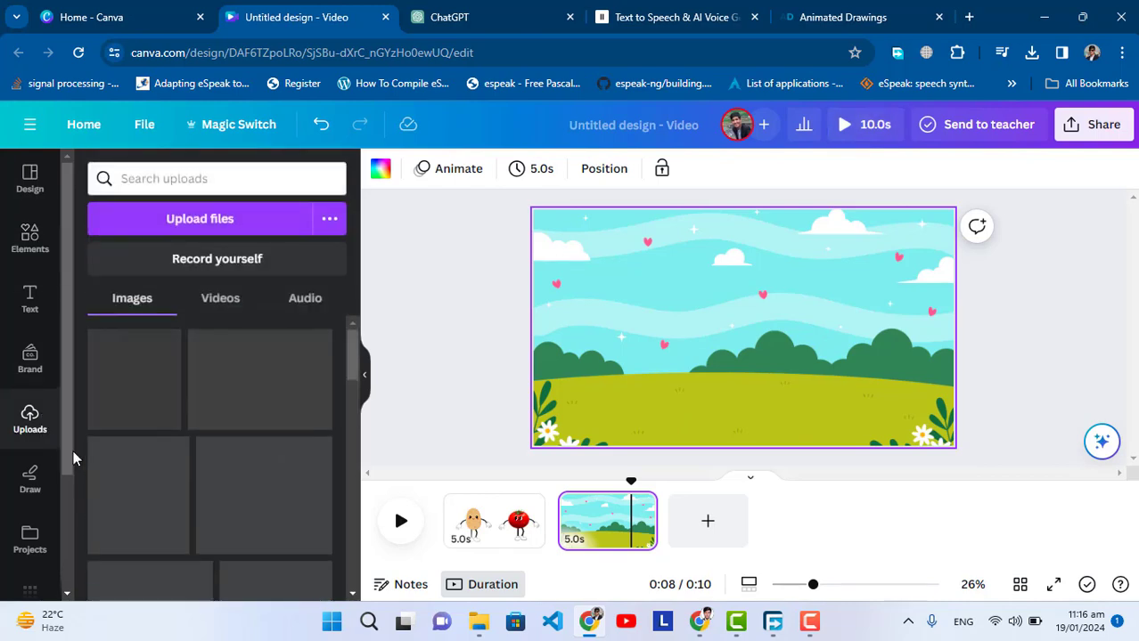
click(225, 223)
click(195, 178)
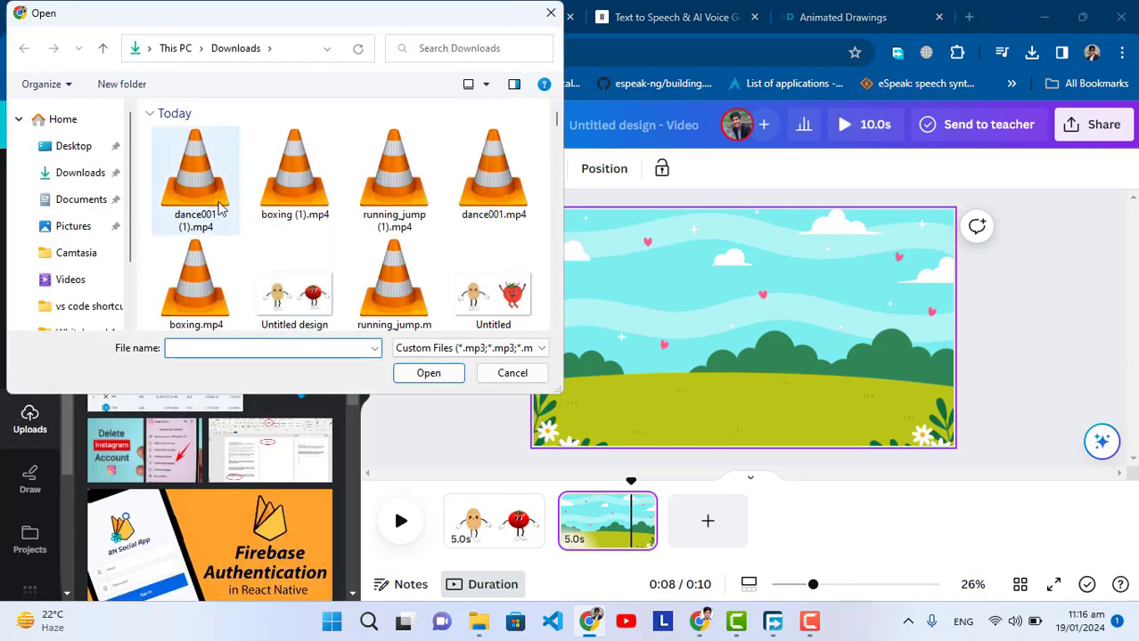
ctrl+click(321, 209)
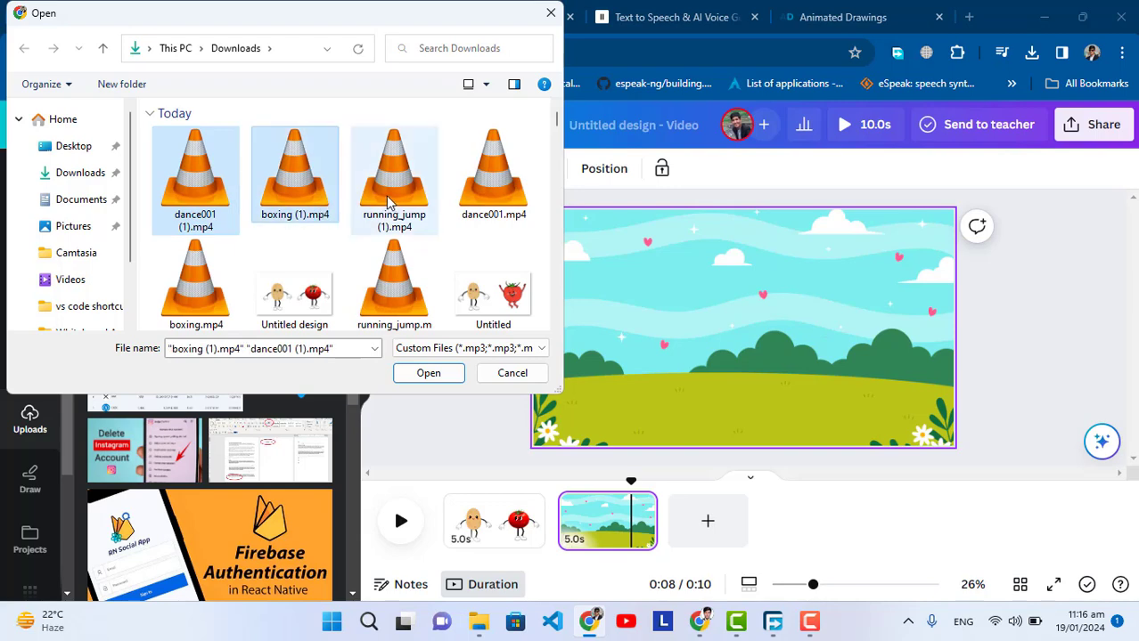
ctrl+click(394, 190)
ctrl+click(499, 187)
ctrl+click(196, 280)
scroll(294, 276, down, 1)
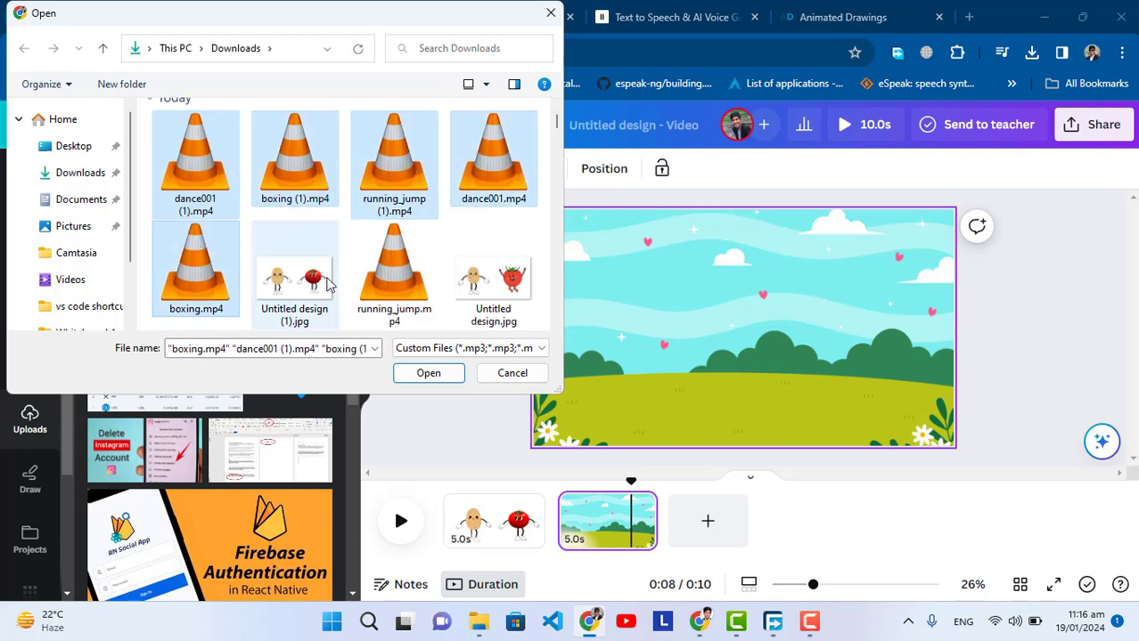
ctrl+click(390, 283)
click(428, 373)
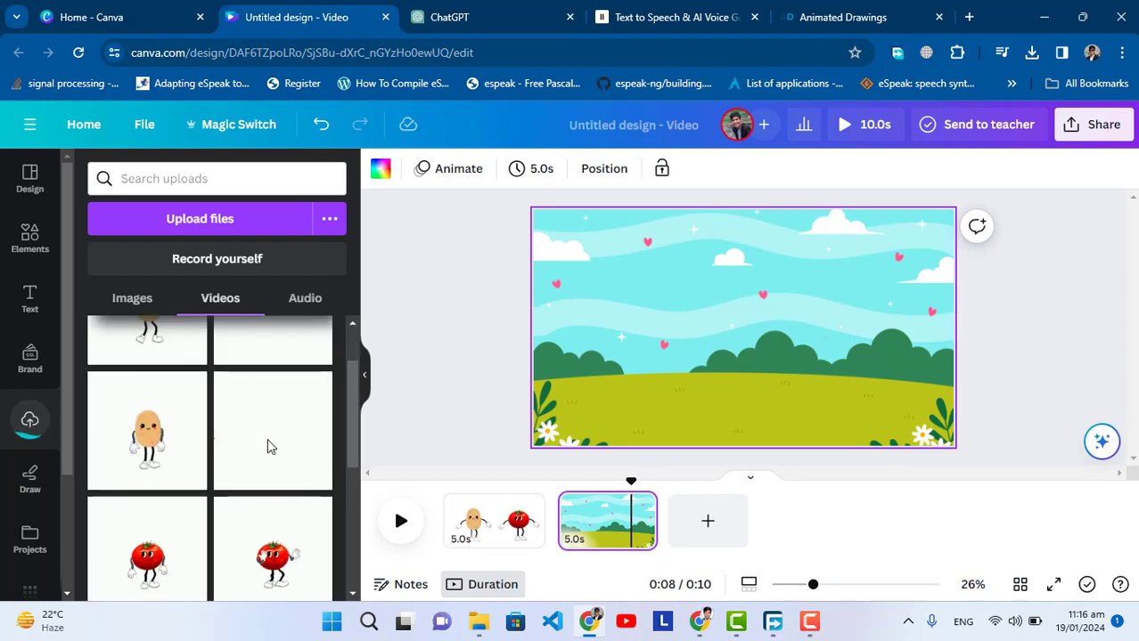
- Add the uploaded 3.8 s running potato clip to page 2 and remove its background with Background Remover
scroll(268, 446, down, 3)
scroll(270, 445, up, 3)
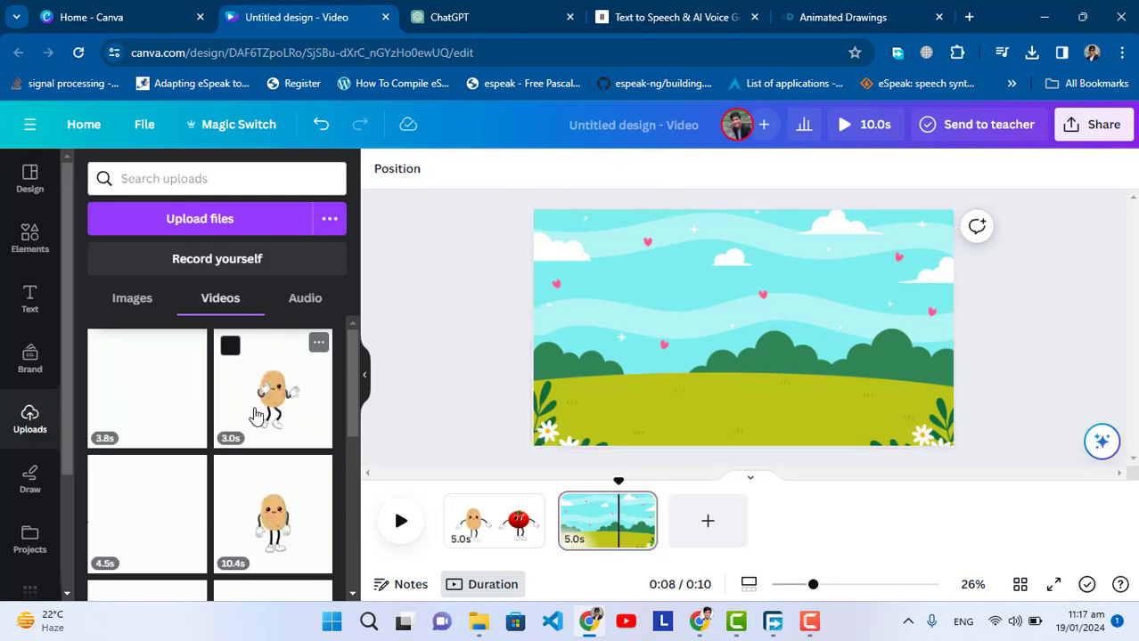
click(135, 399)
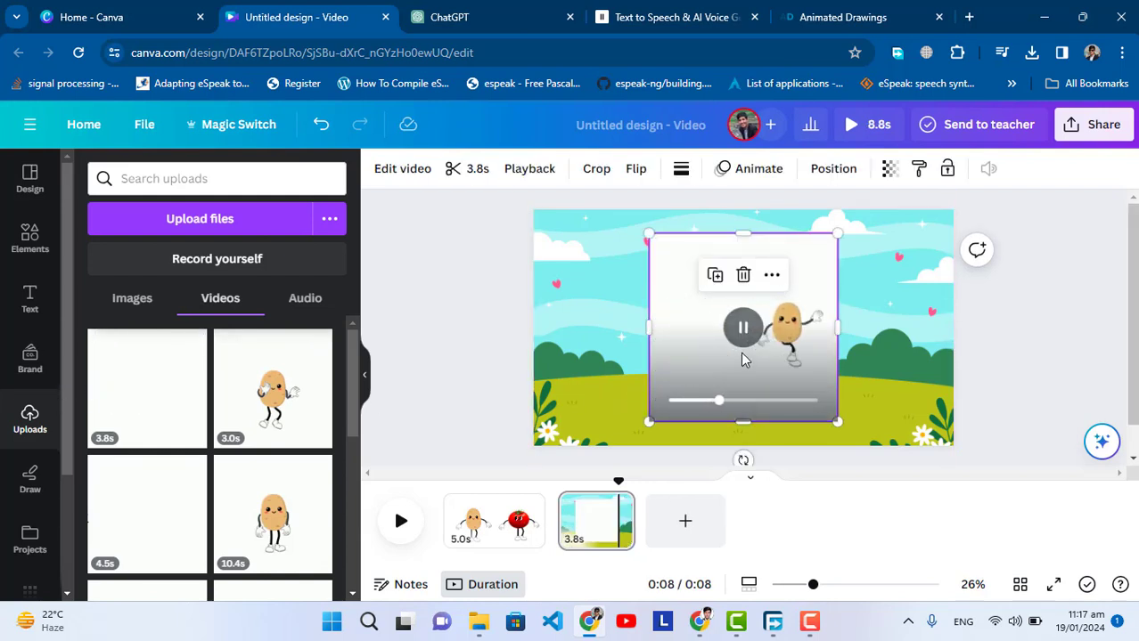
click(741, 343)
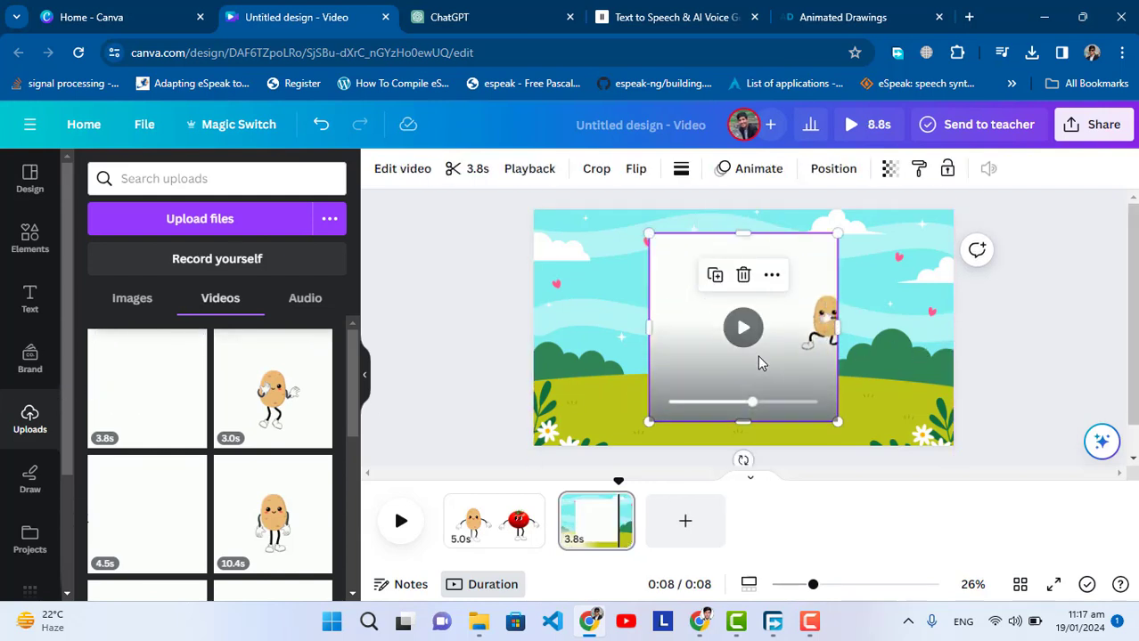
click(395, 175)
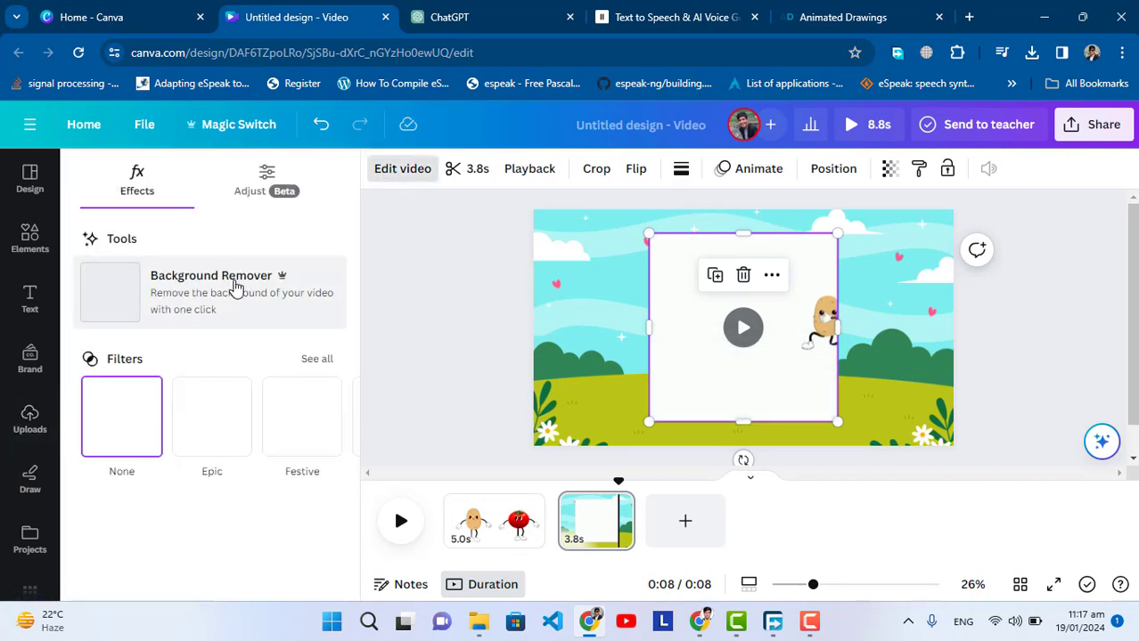
click(249, 309)
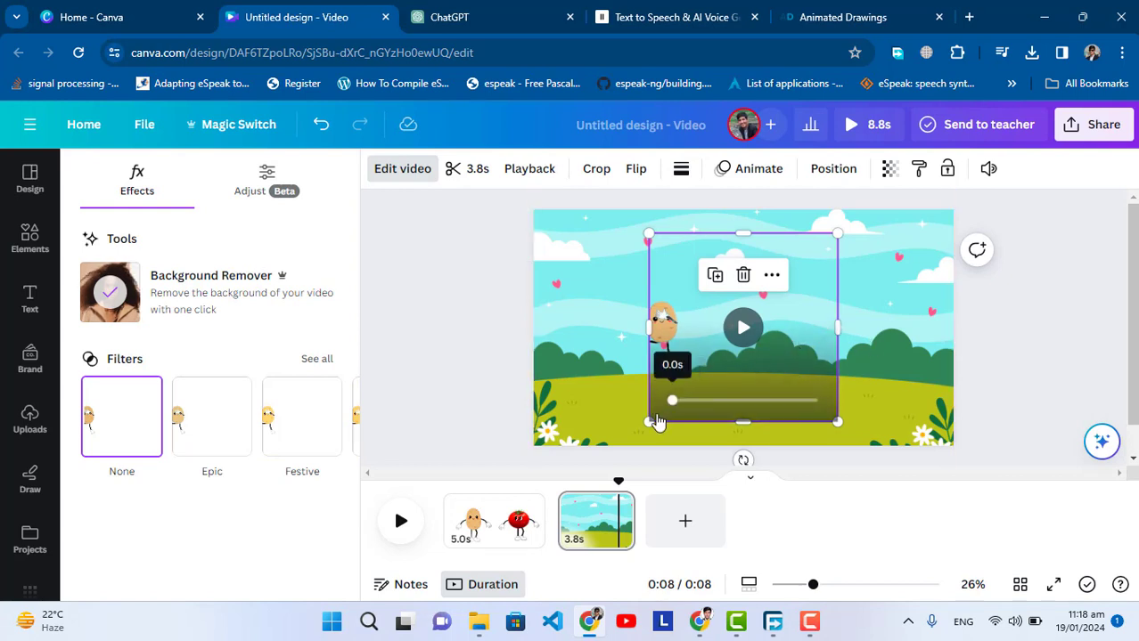
- Enlarge the running potato clip to the full width of page 2, align it with the page edges and play the video
drag(651, 421, 603, 463)
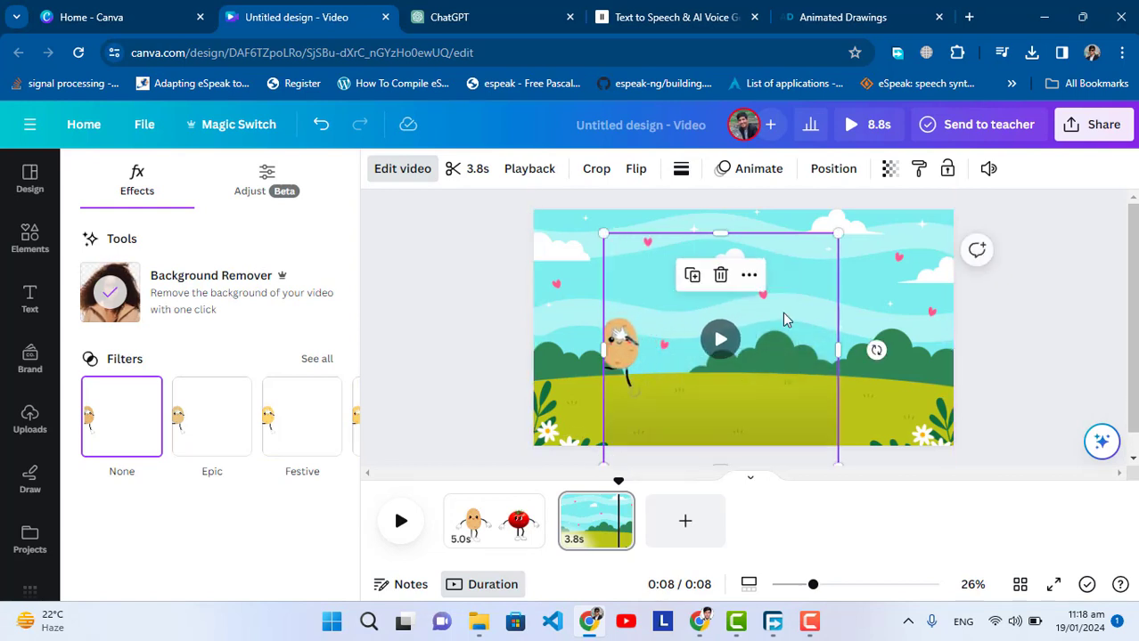
drag(838, 233, 1080, 251)
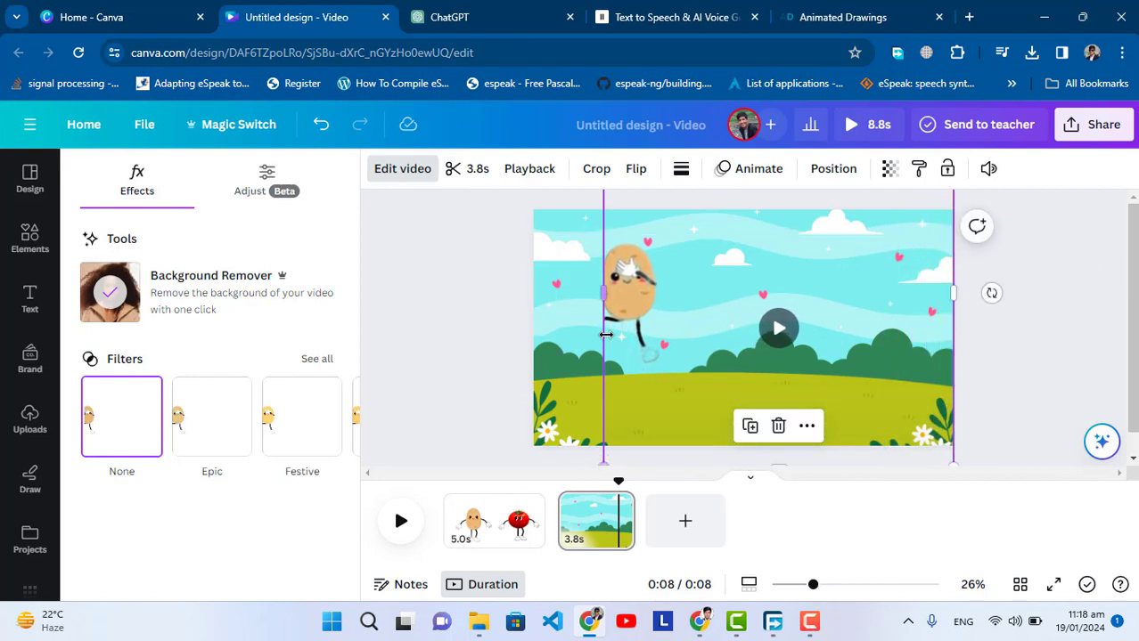
drag(605, 292, 528, 294)
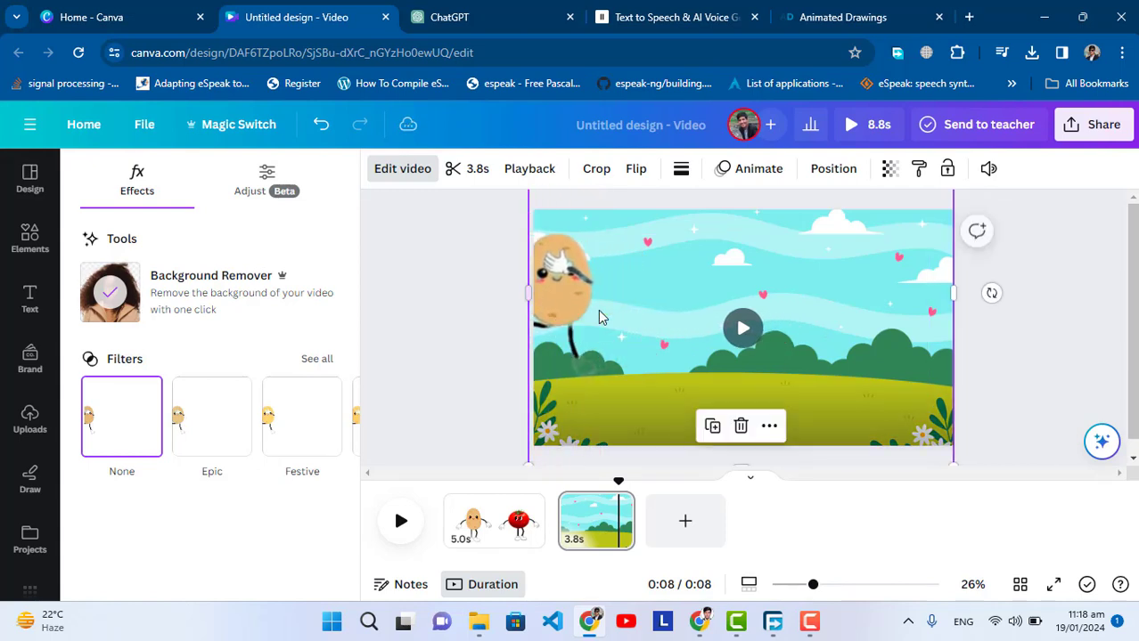
drag(617, 325, 623, 337)
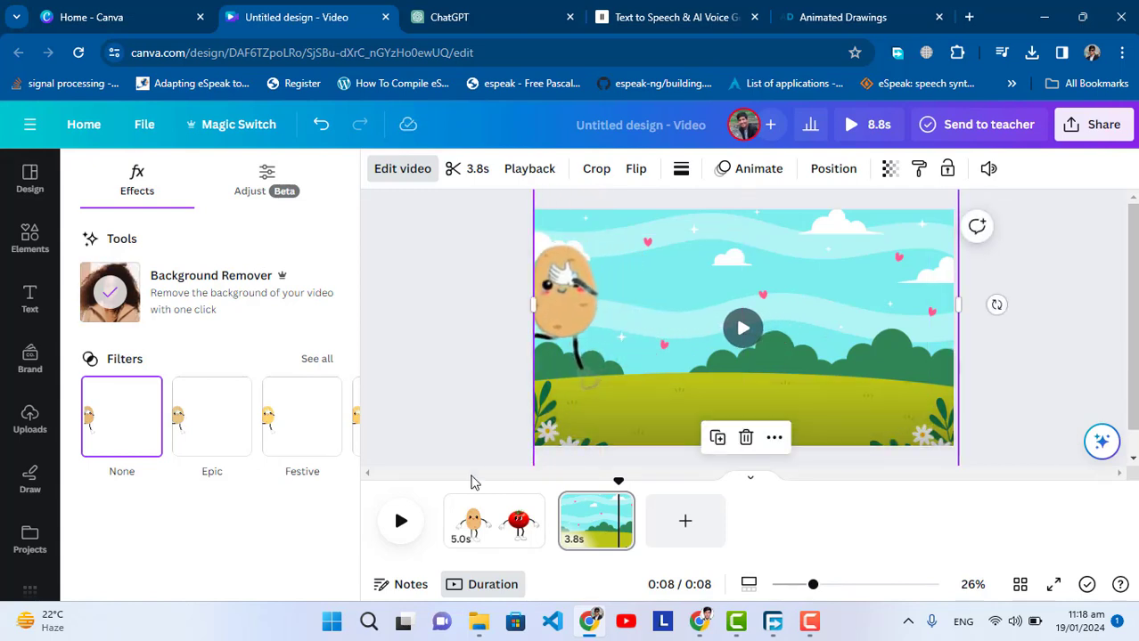
click(401, 521)
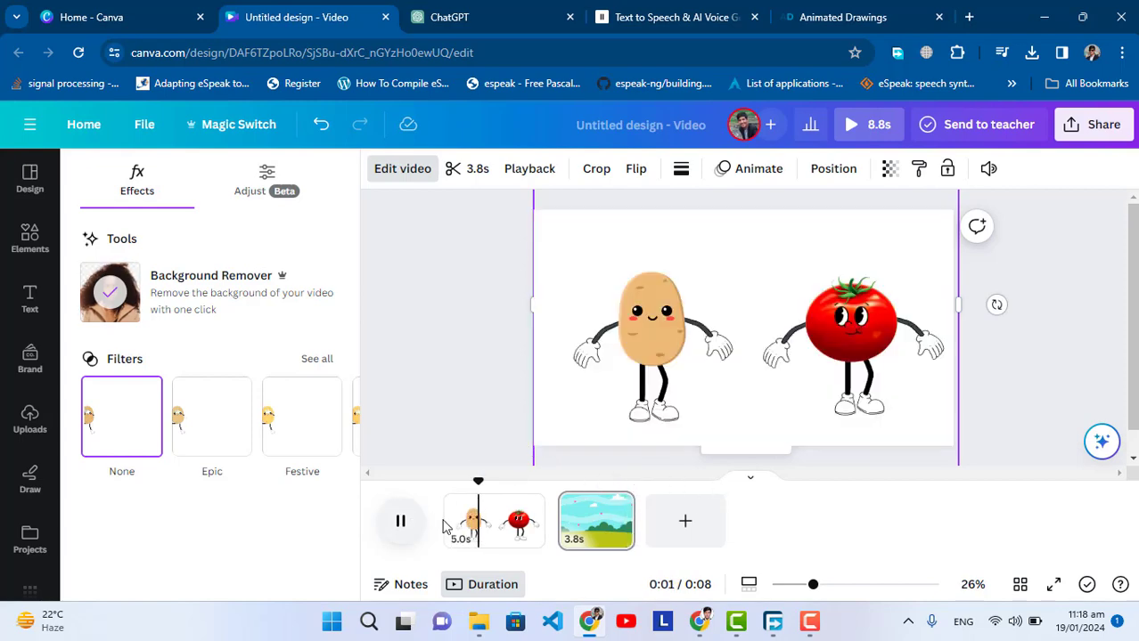
click(588, 521)
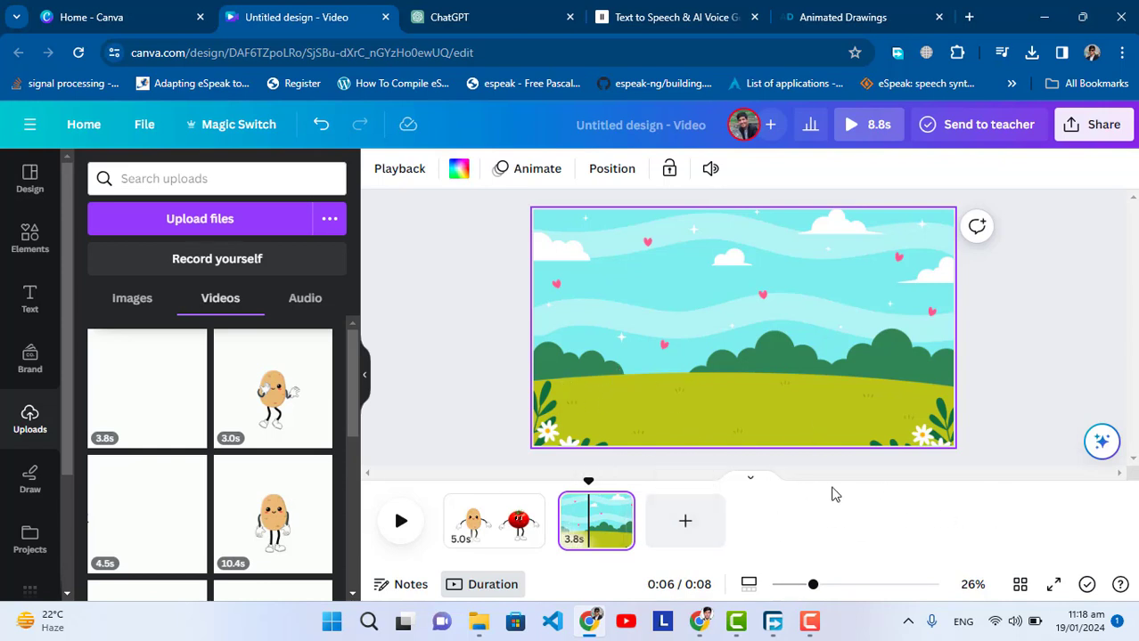
- Add a blank third page after the meadow page
click(686, 521)
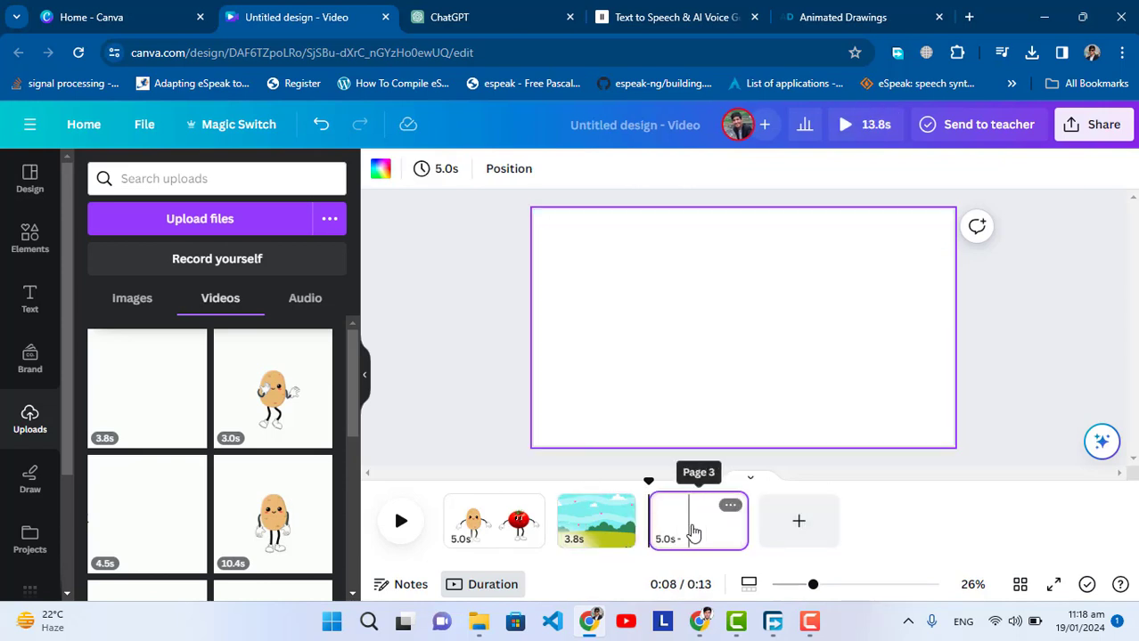
scroll(744, 421, up, 3)
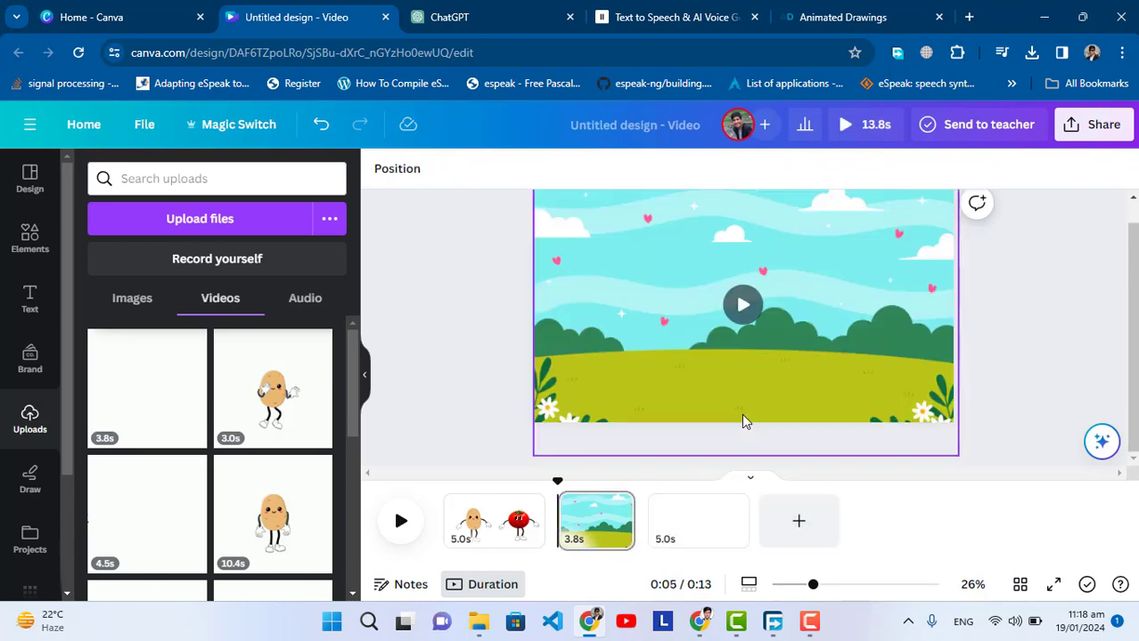
click(729, 506)
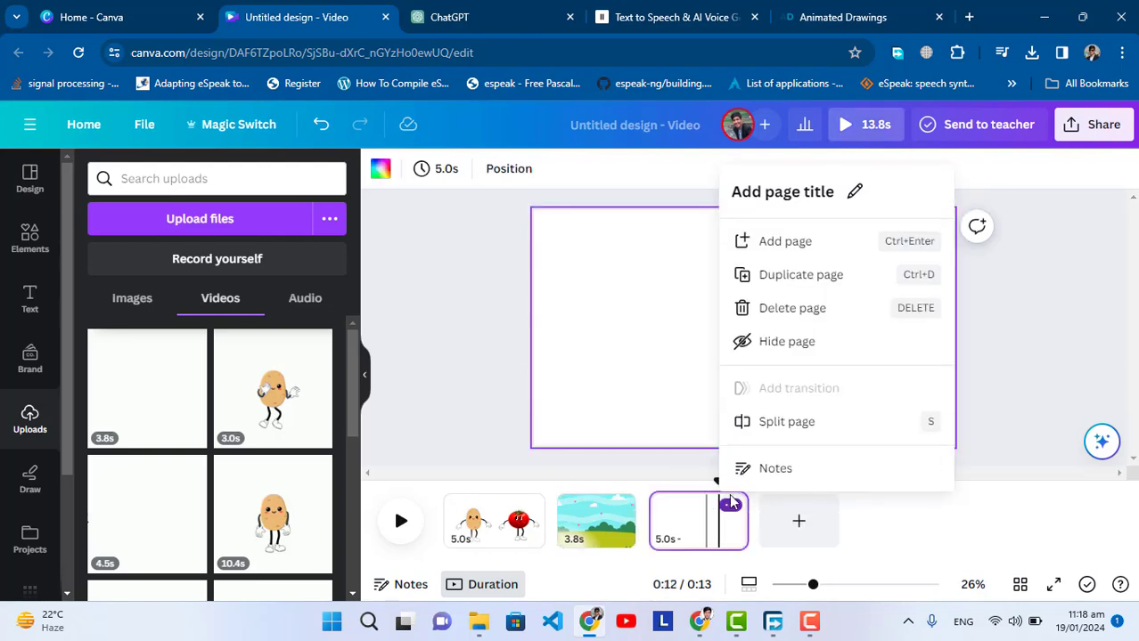
click(1016, 421)
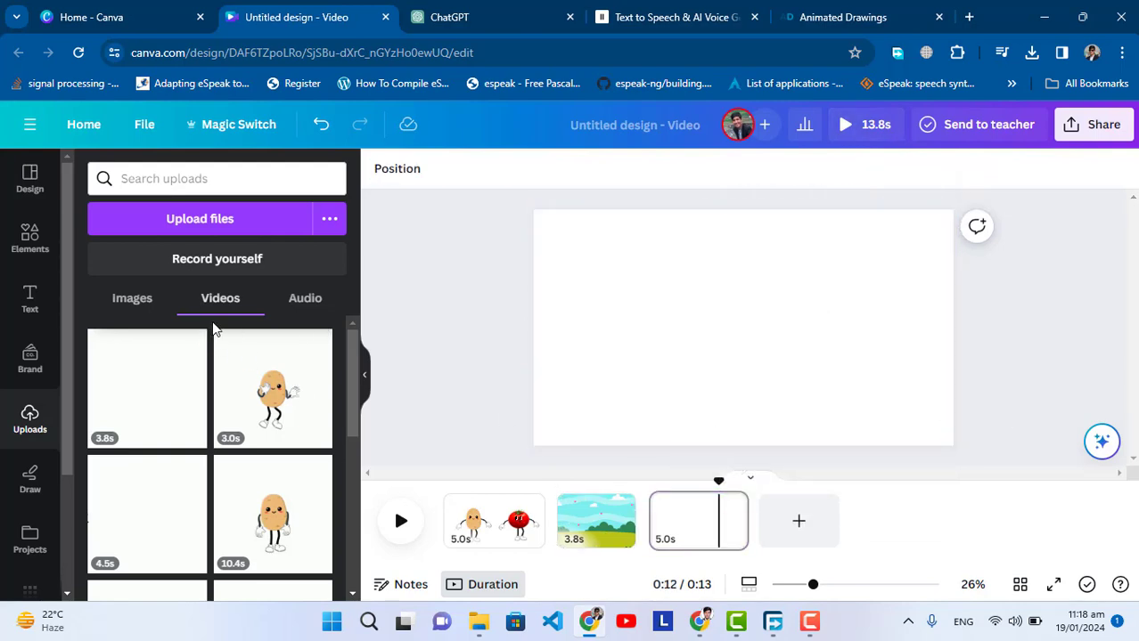
- Add the garden graphic with trees and a picket fence to page 3 and enlarge it until it covers the whole page
click(25, 237)
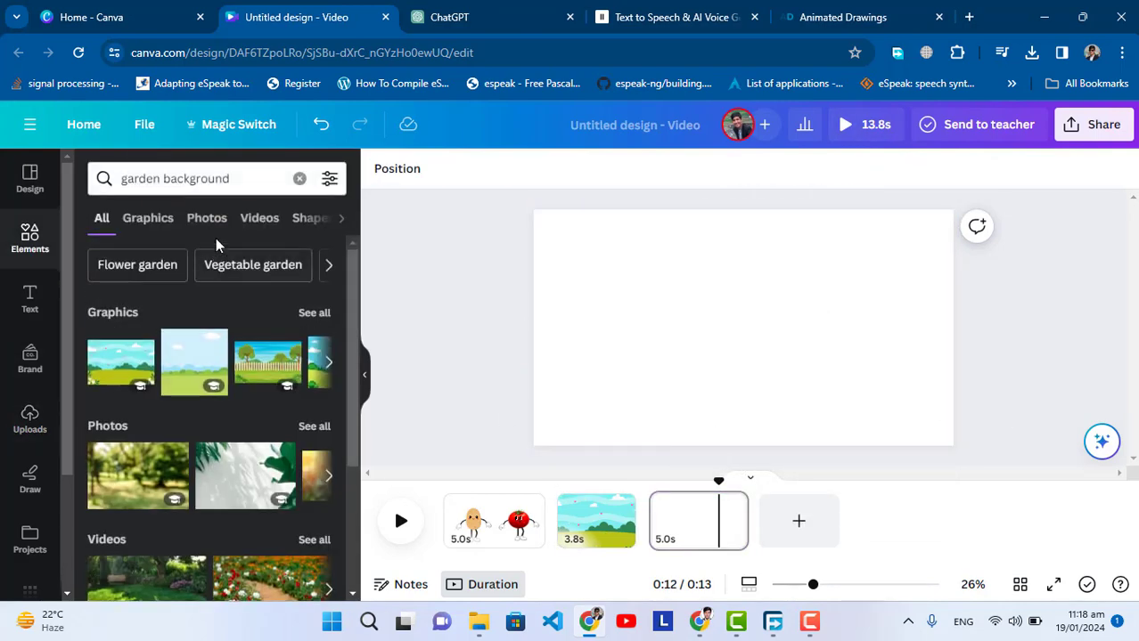
click(259, 369)
drag(590, 421, 533, 458)
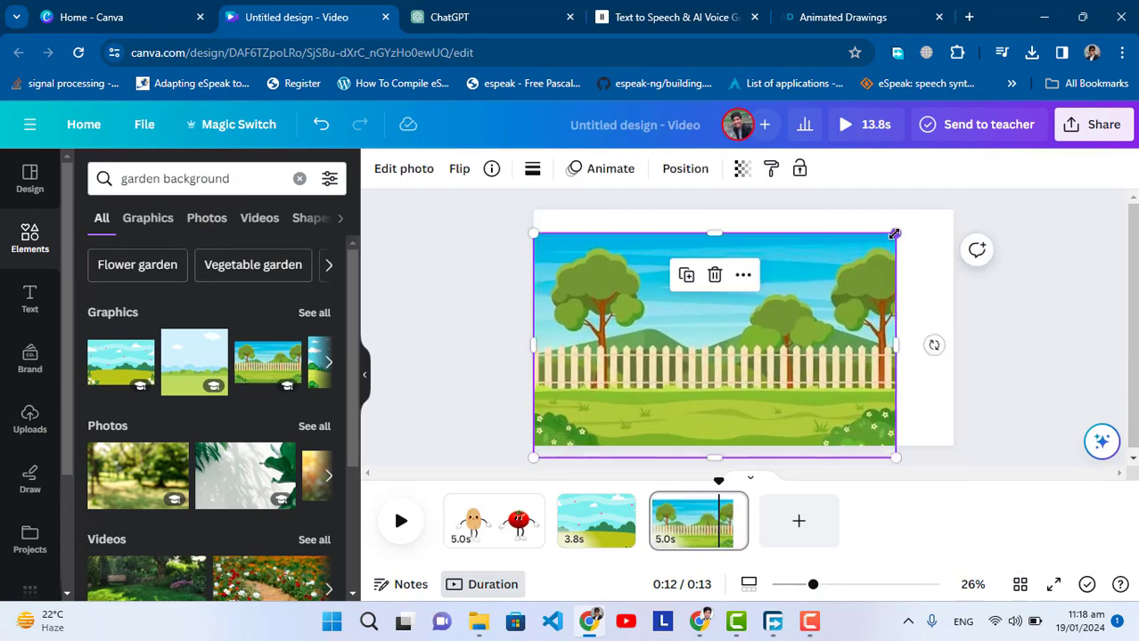
drag(893, 234, 969, 244)
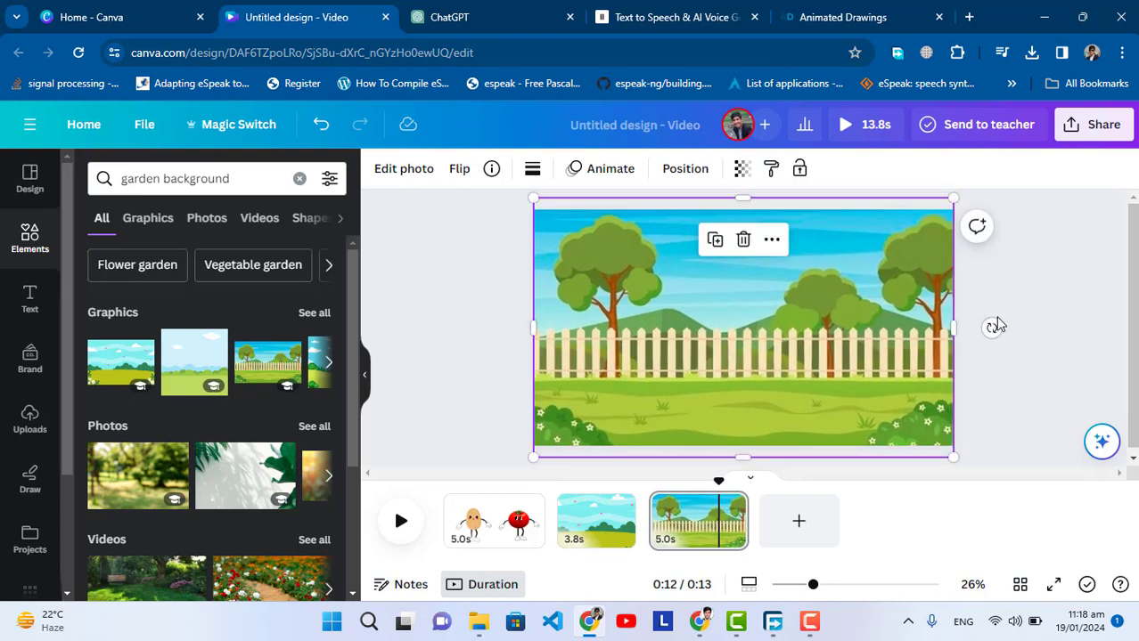
click(976, 355)
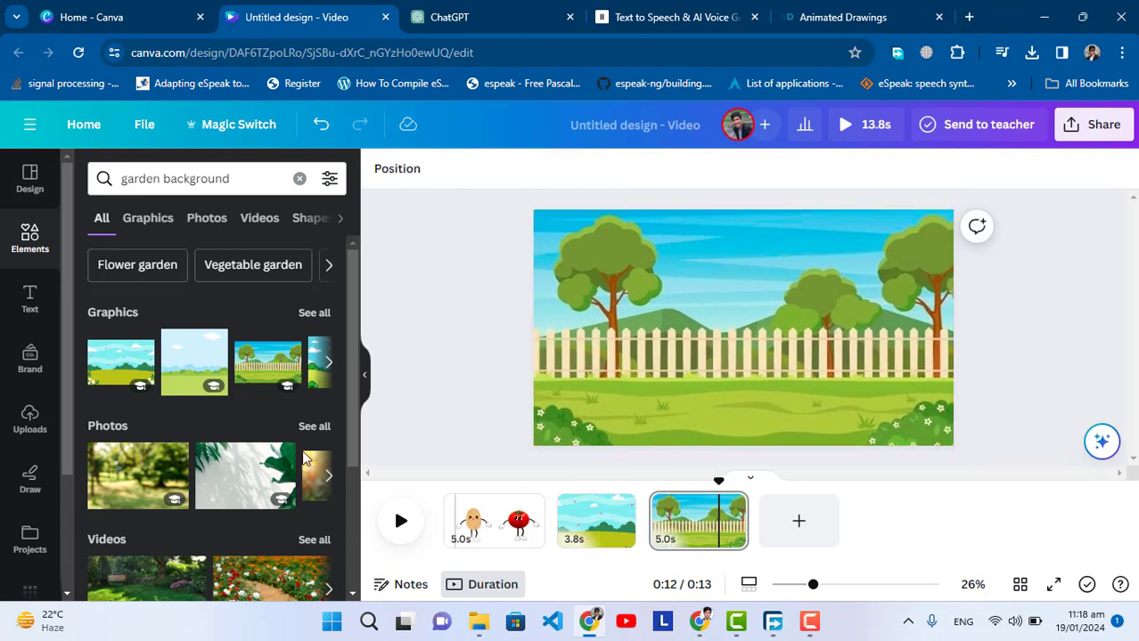
- Upload the character picture "Untitled design (1).jpg" from the Downloads folder and place it on page 3
click(30, 426)
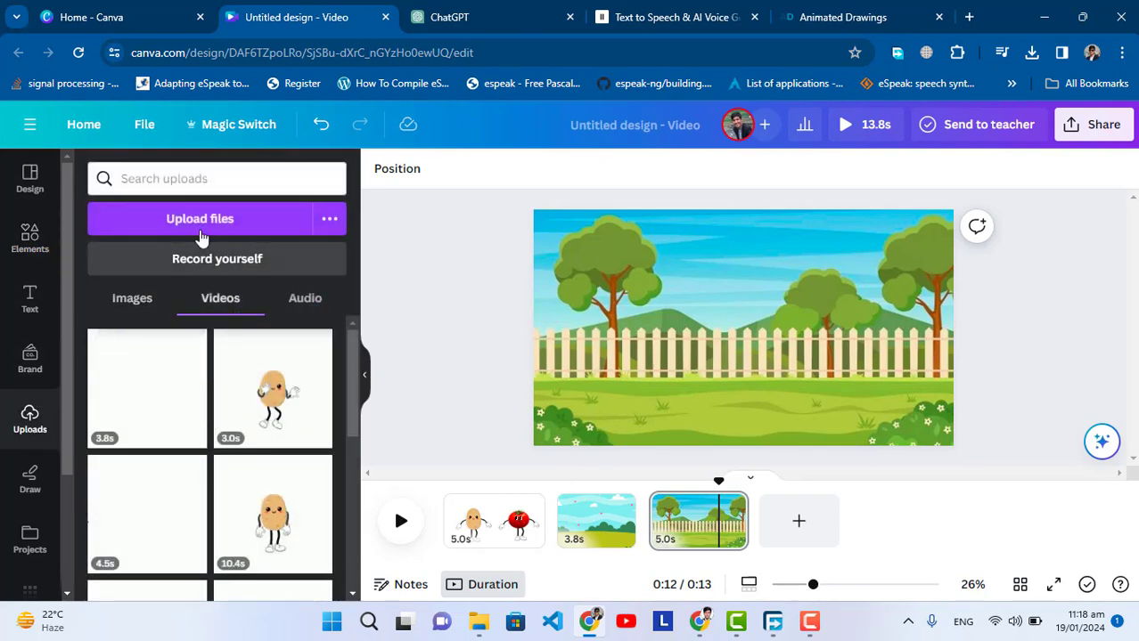
click(242, 223)
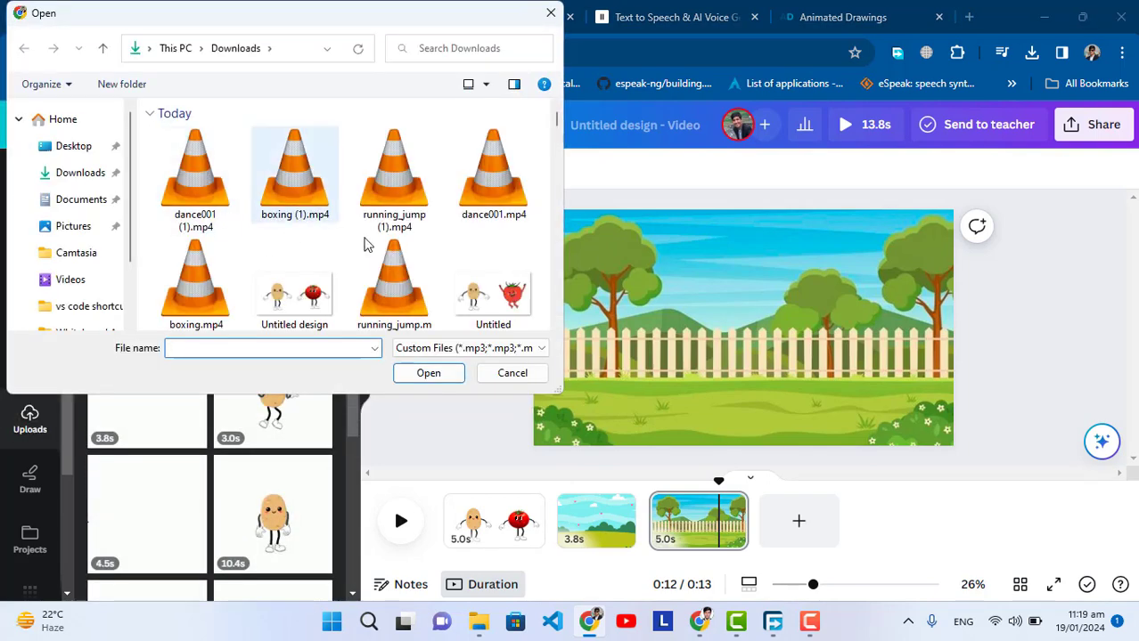
click(297, 296)
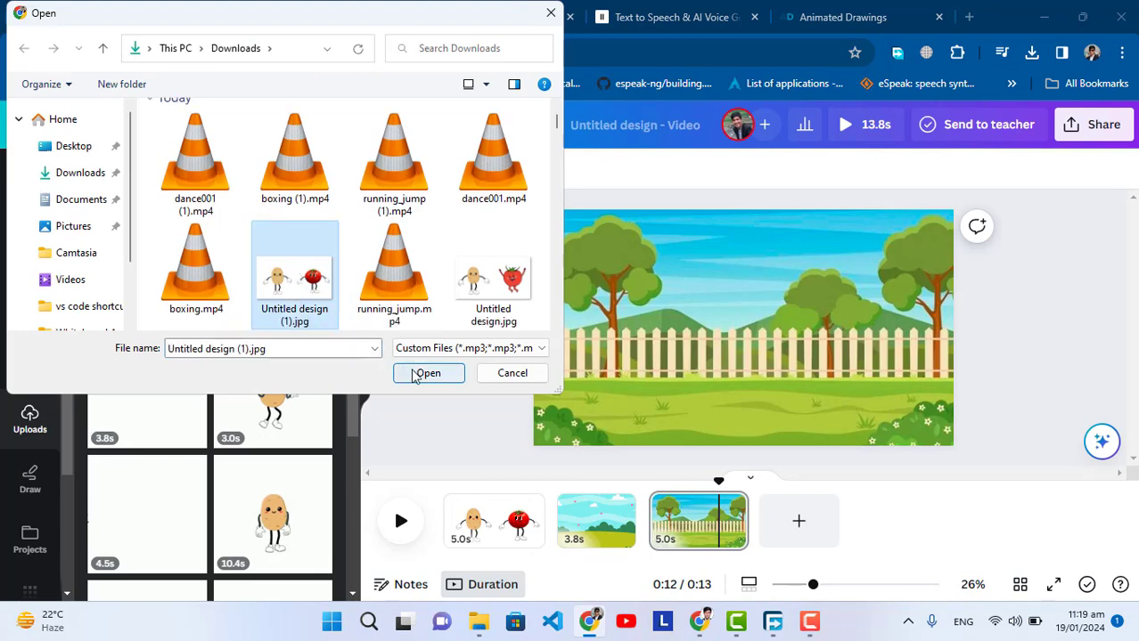
click(426, 374)
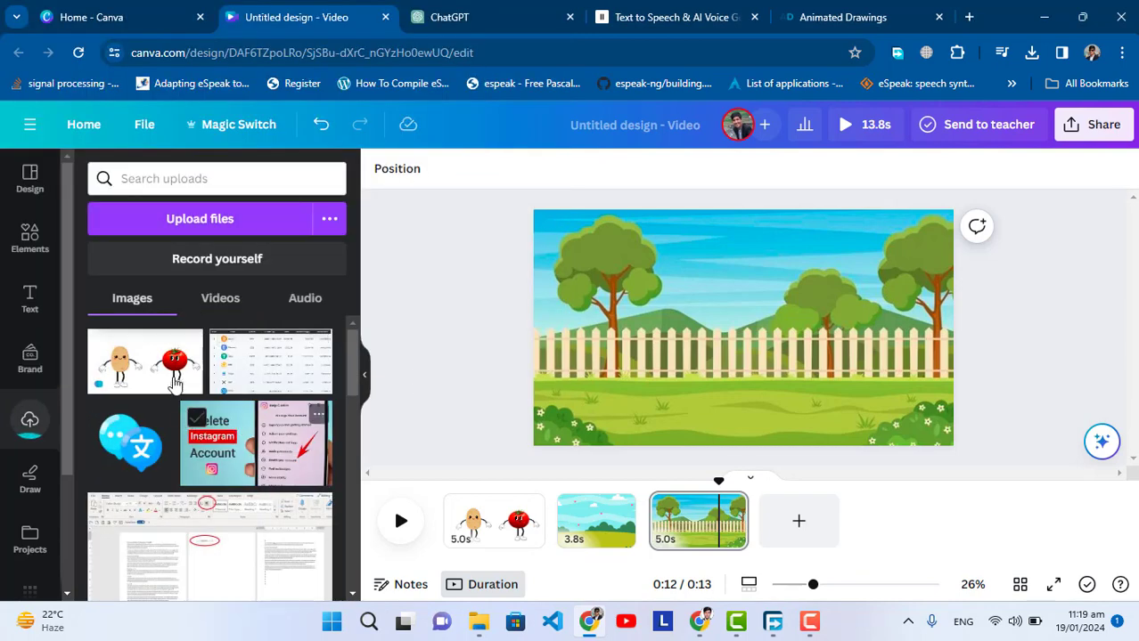
click(158, 372)
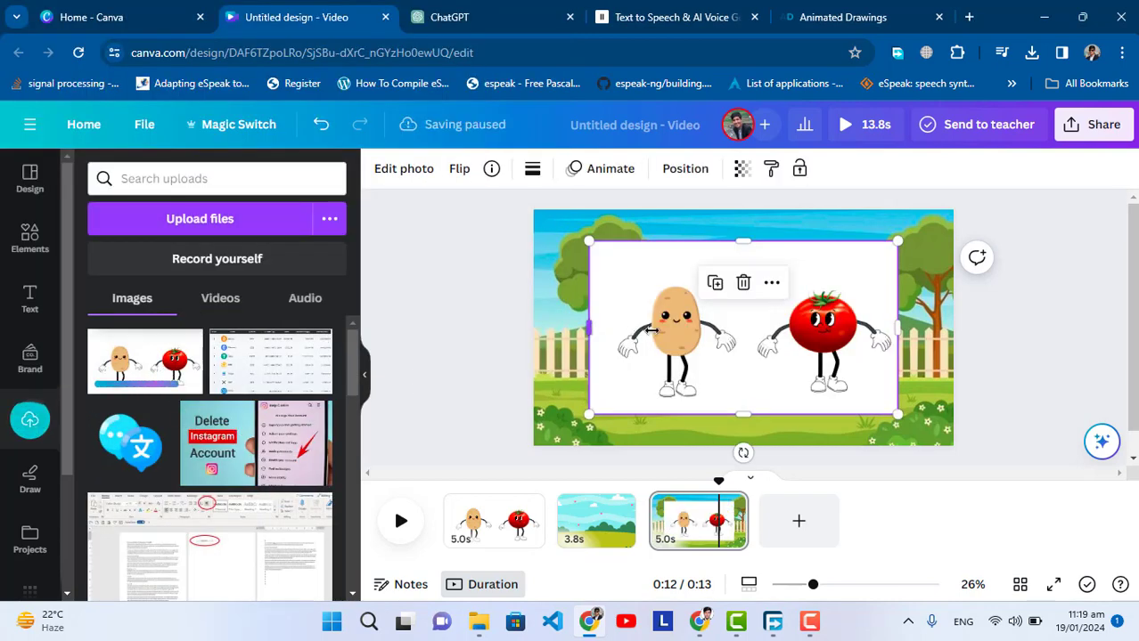
- Crop the character picture on page 3 to the tomato and remove its background, standing the tomato on the grass at the page's right side
drag(651, 330, 751, 329)
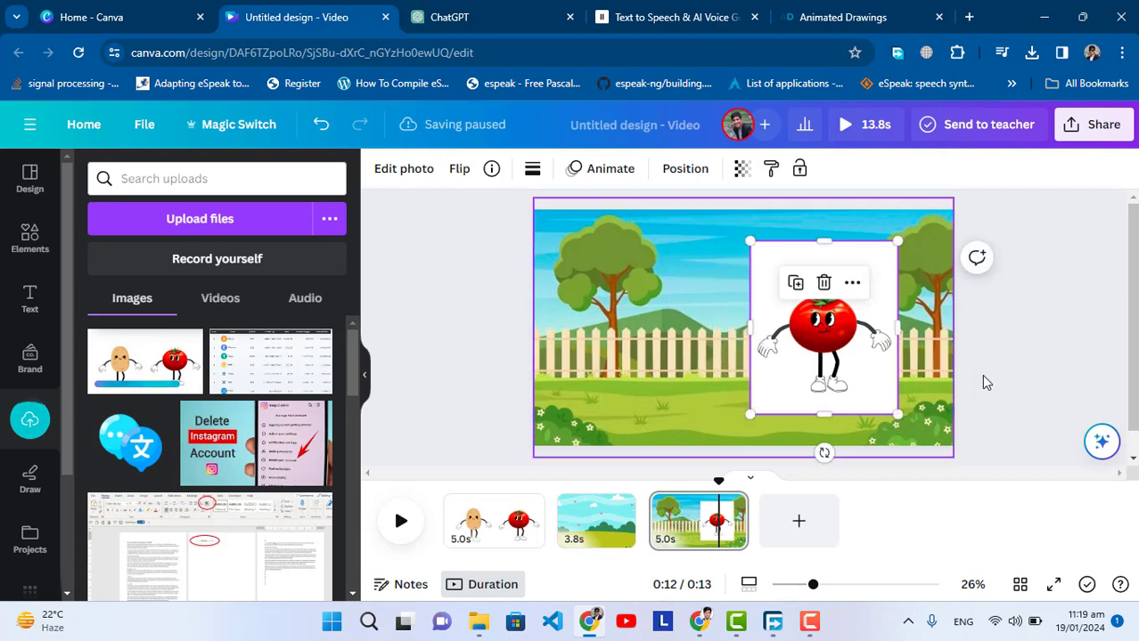
drag(843, 369, 869, 369)
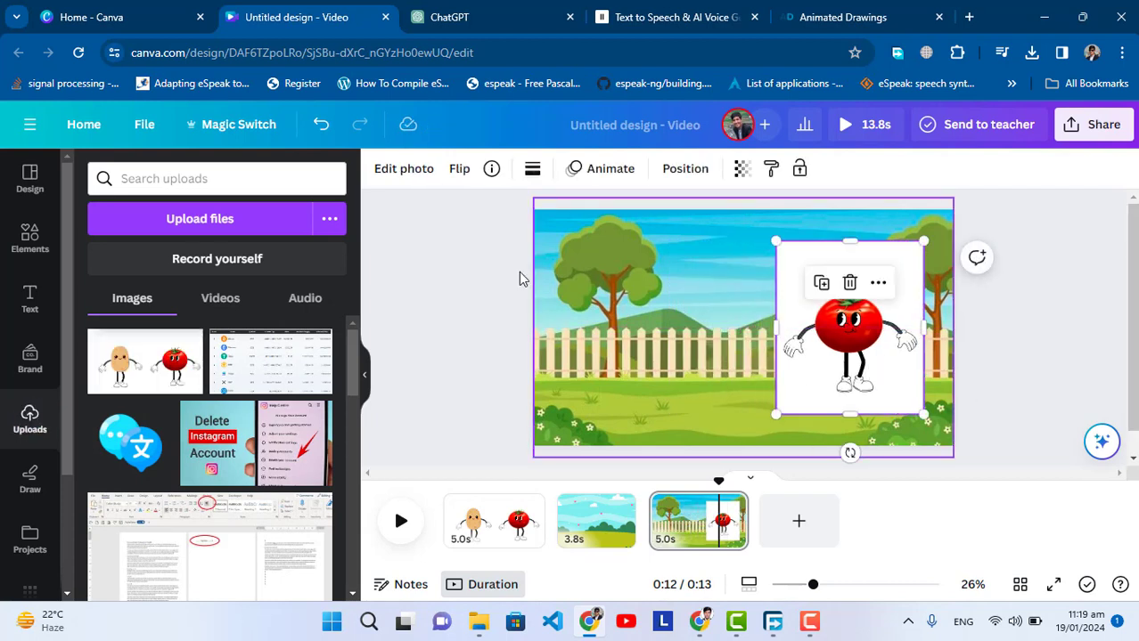
click(401, 168)
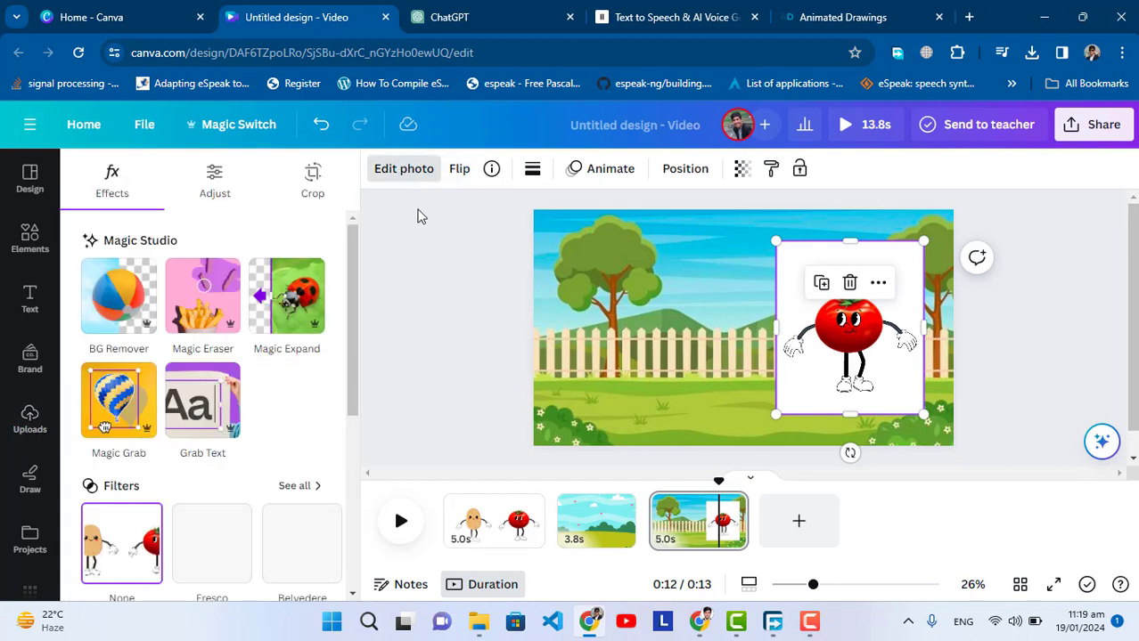
click(107, 319)
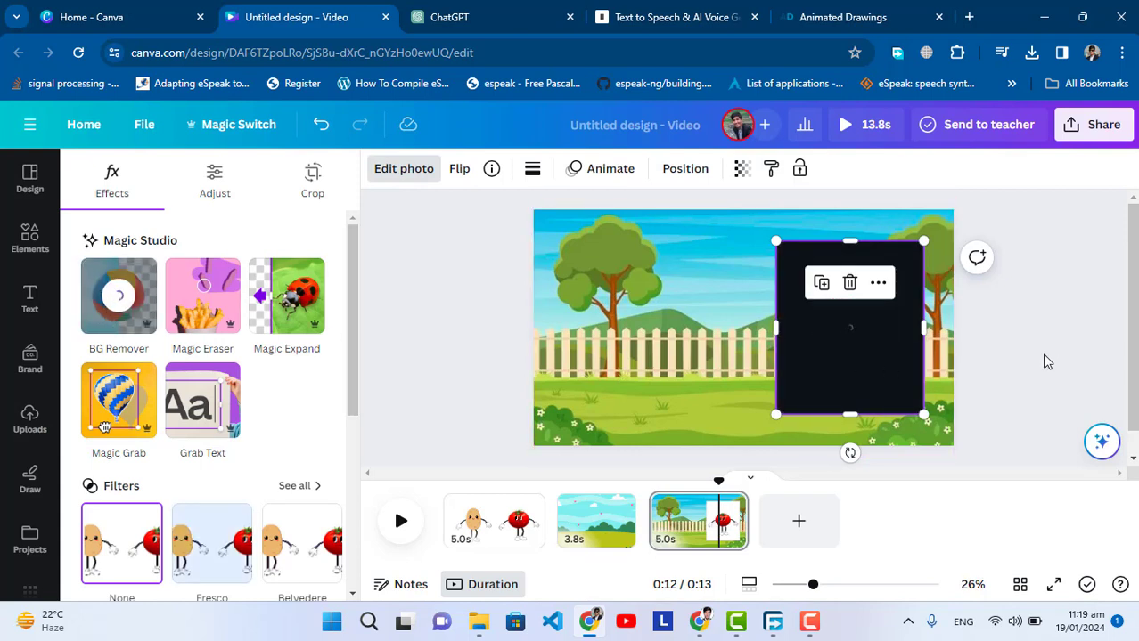
drag(904, 381, 910, 397)
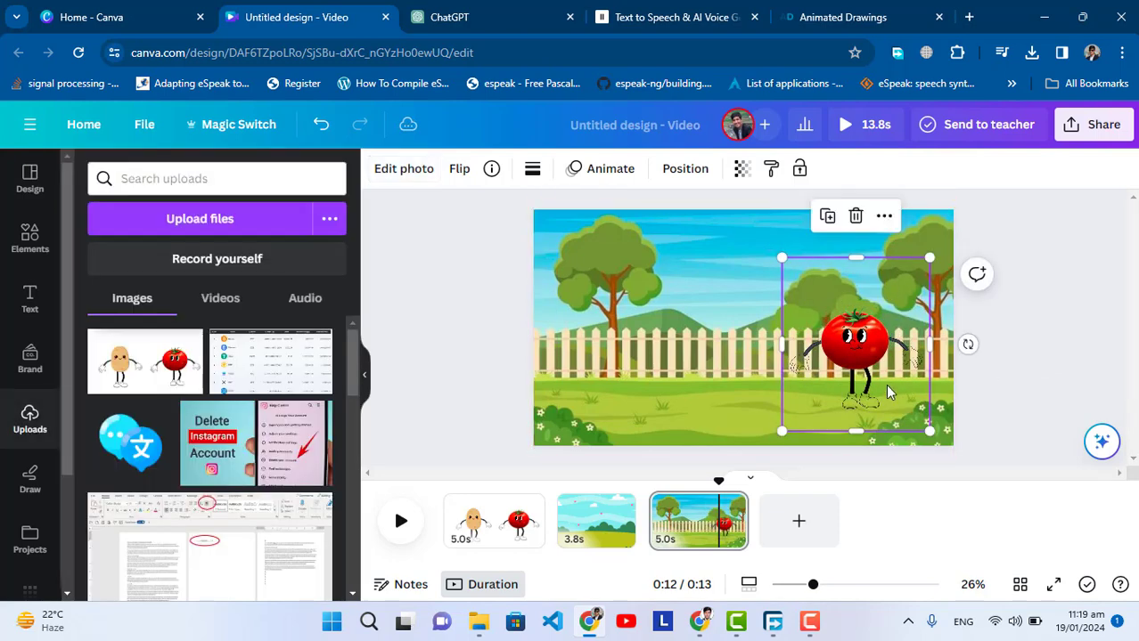
- Flip the tomato picture on page 3 horizontally
click(1057, 390)
click(878, 383)
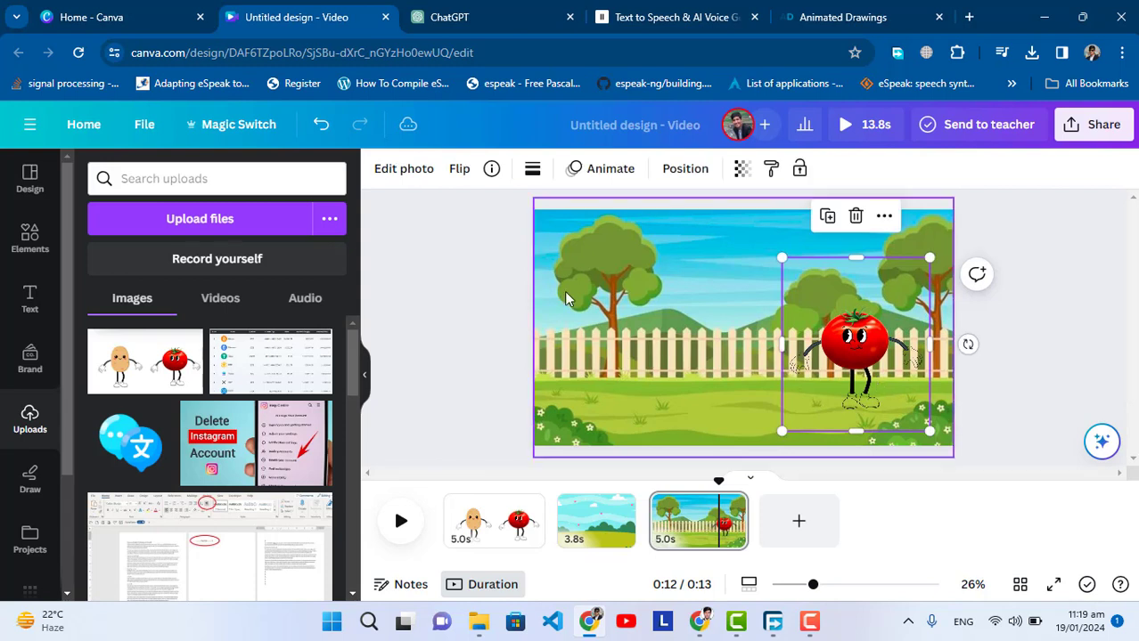
click(460, 170)
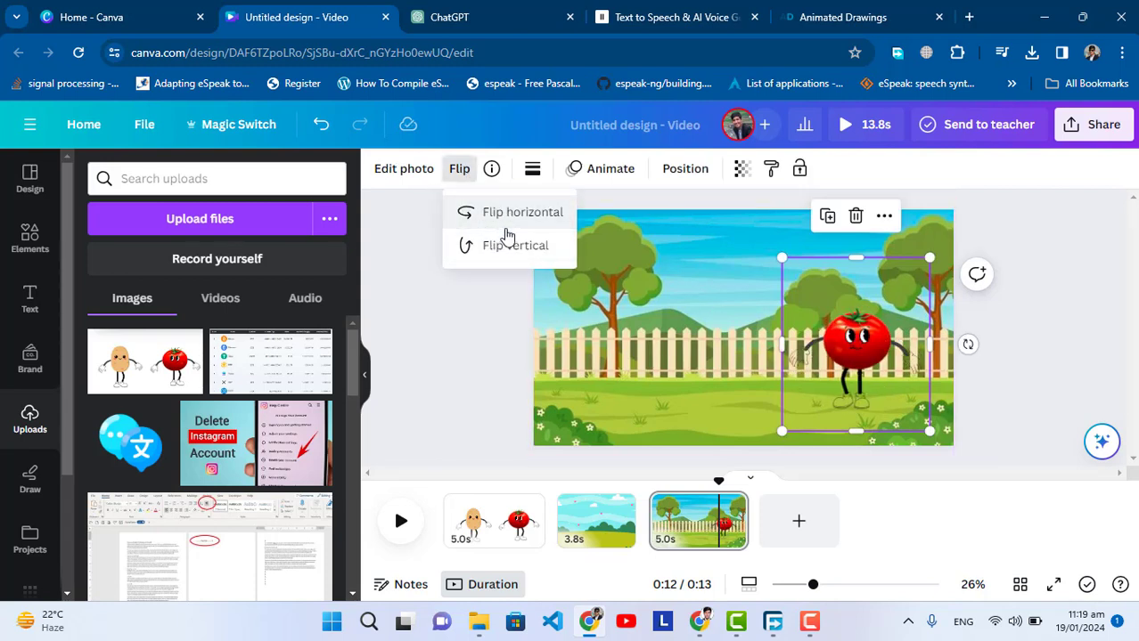
click(1030, 360)
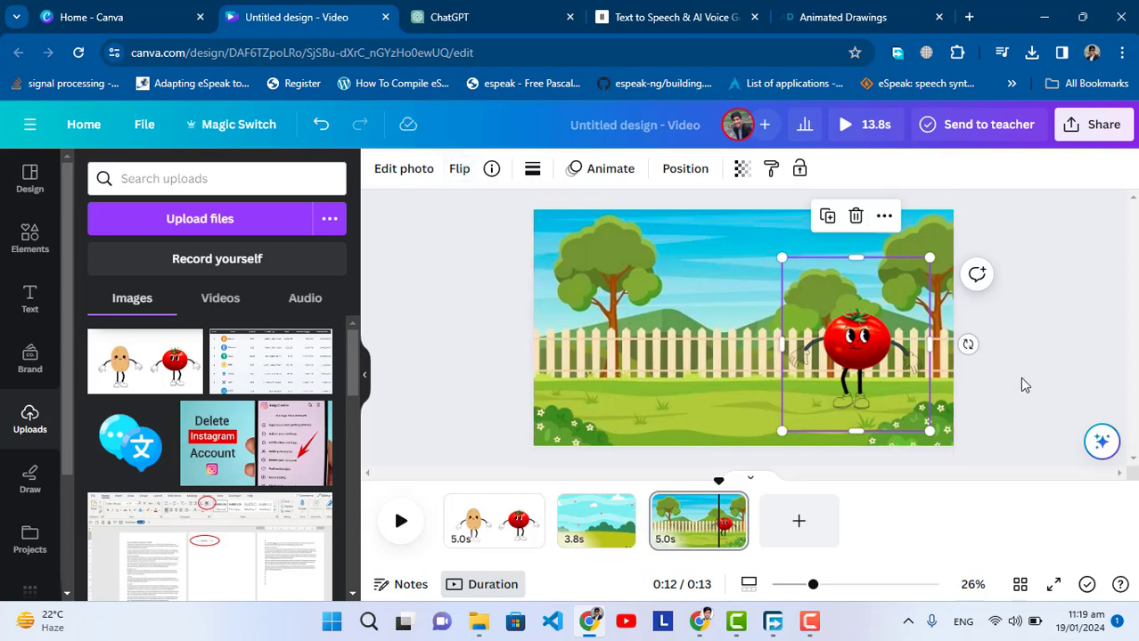
click(1023, 383)
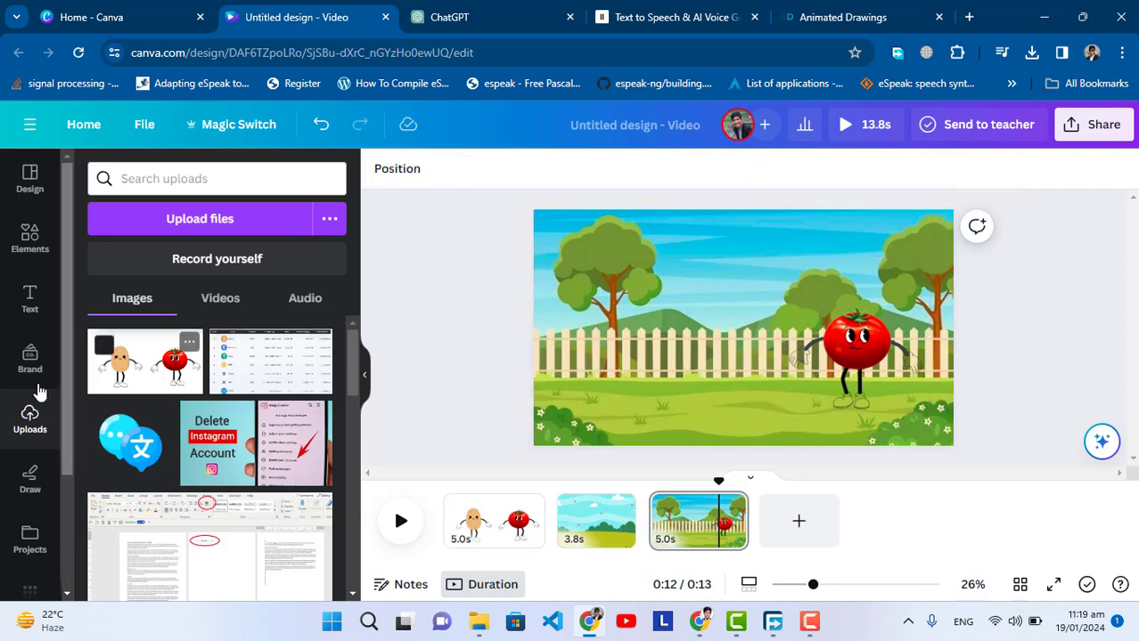
- Add the uploaded 3.0-second potato video clip to page 3
scroll(262, 453, down, 2)
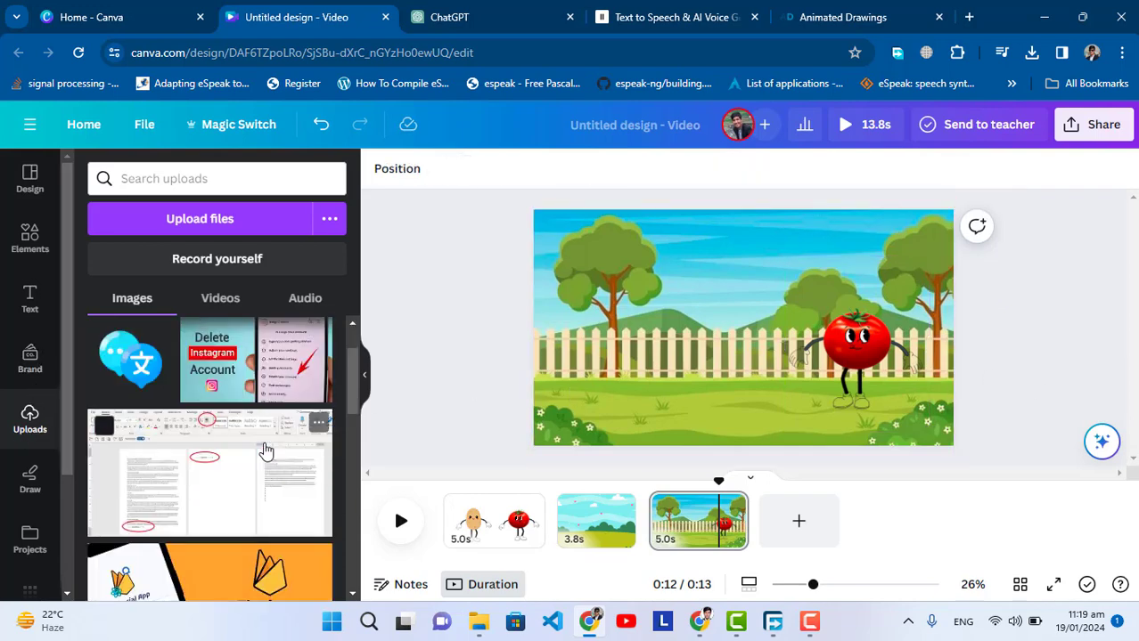
scroll(262, 453, up, 2)
scroll(264, 450, down, 2)
scroll(264, 450, up, 3)
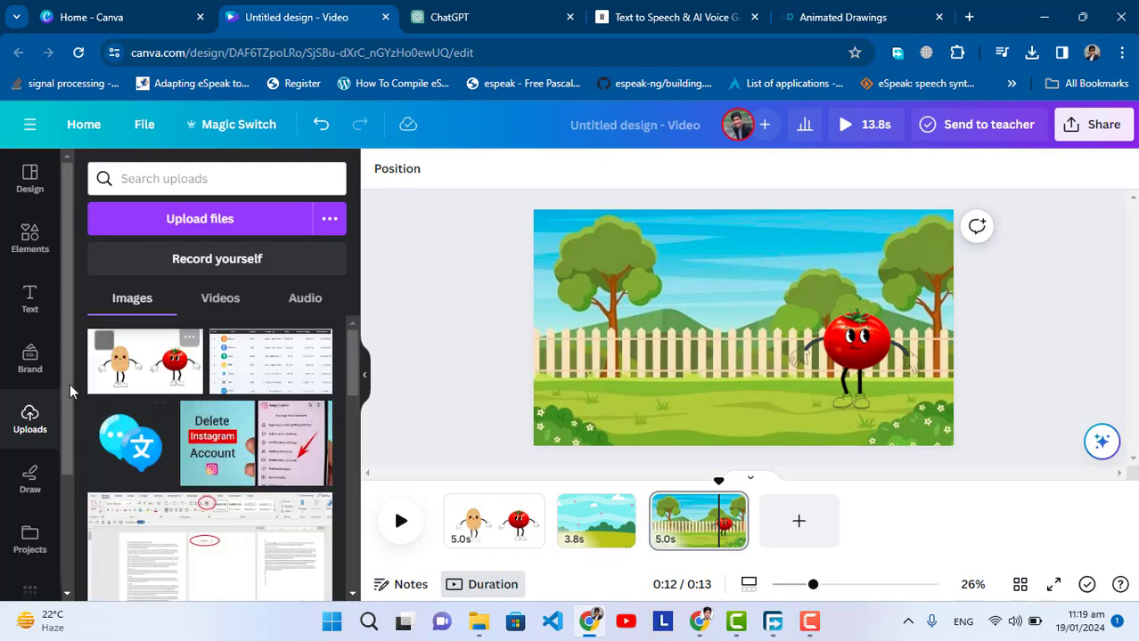
click(31, 369)
click(30, 414)
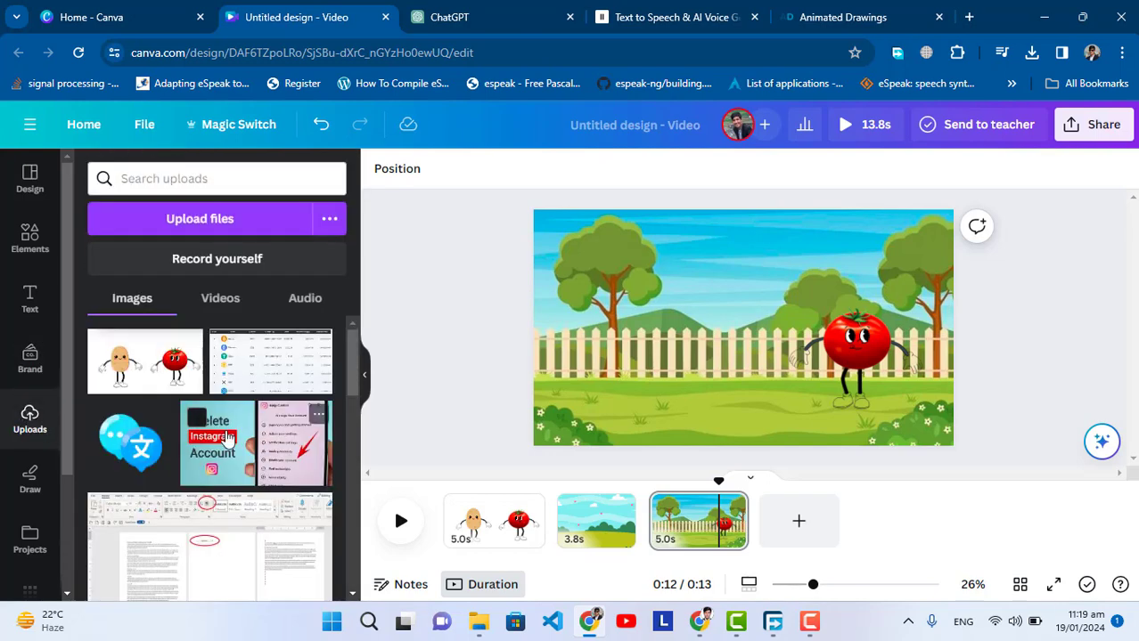
click(233, 301)
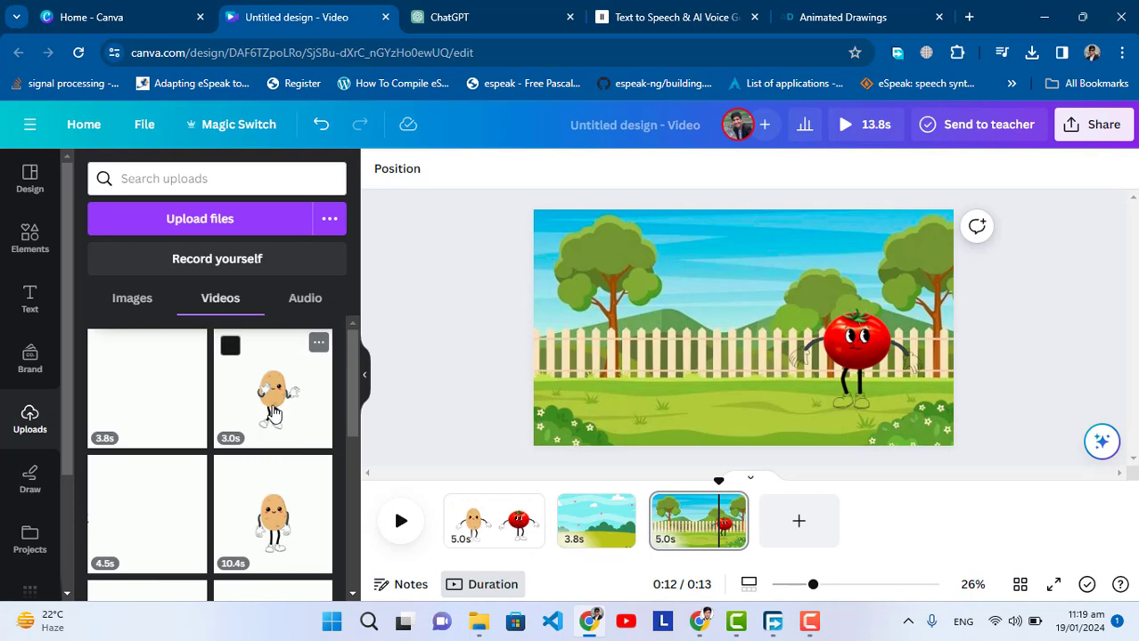
click(272, 414)
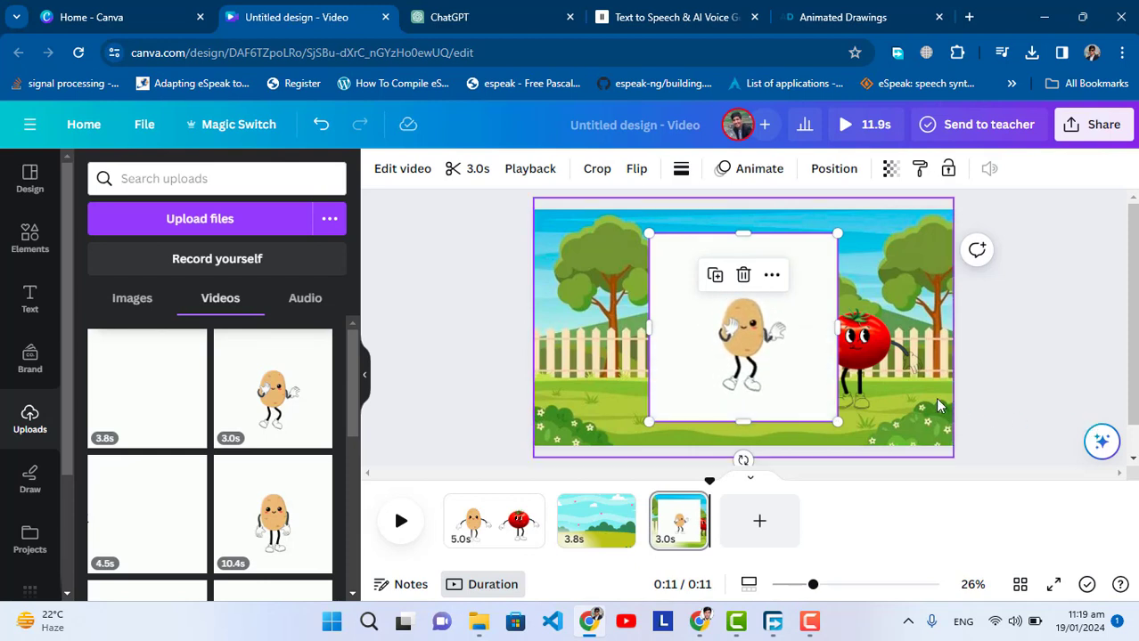
- Remove the potato clip's background on page 3 and move the potato onto the grass opposite the tomato
click(402, 170)
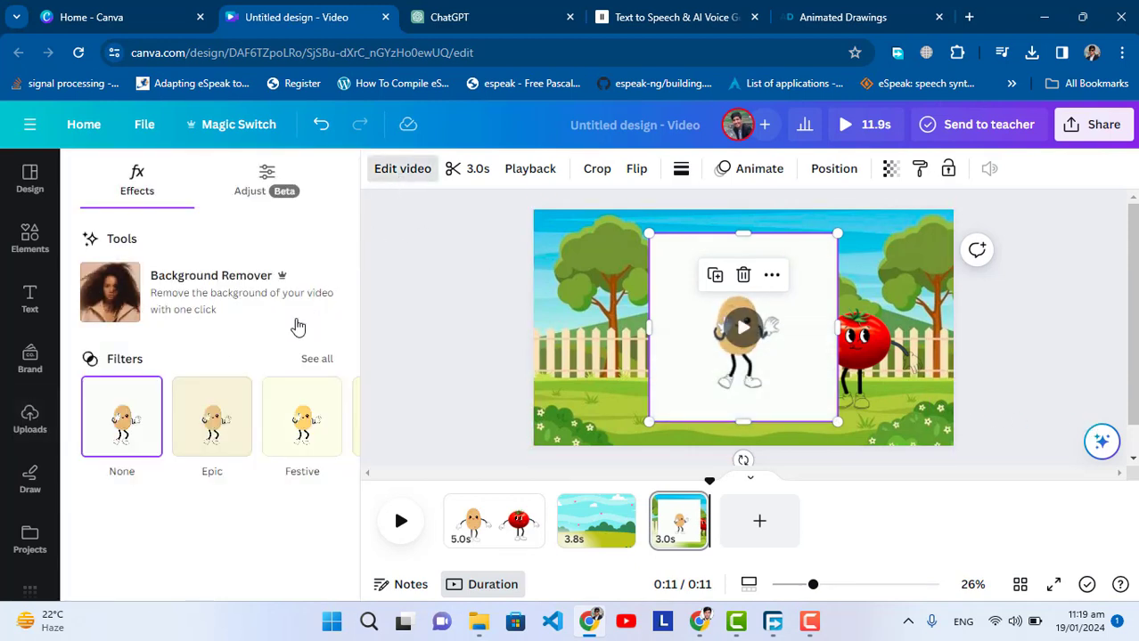
click(188, 285)
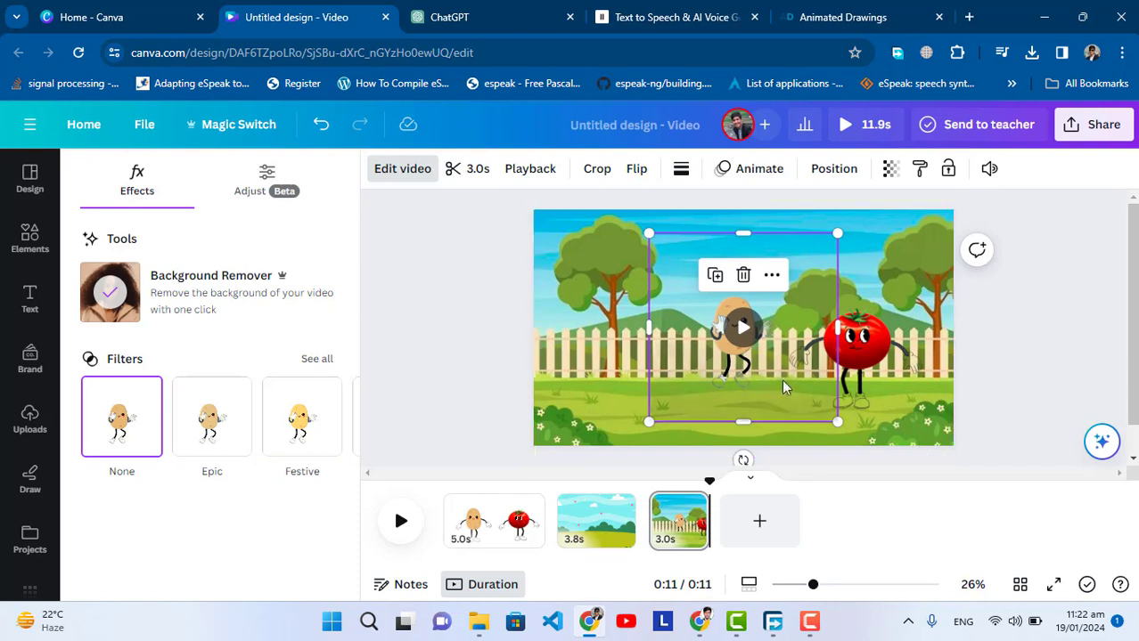
drag(744, 365, 674, 383)
click(1049, 365)
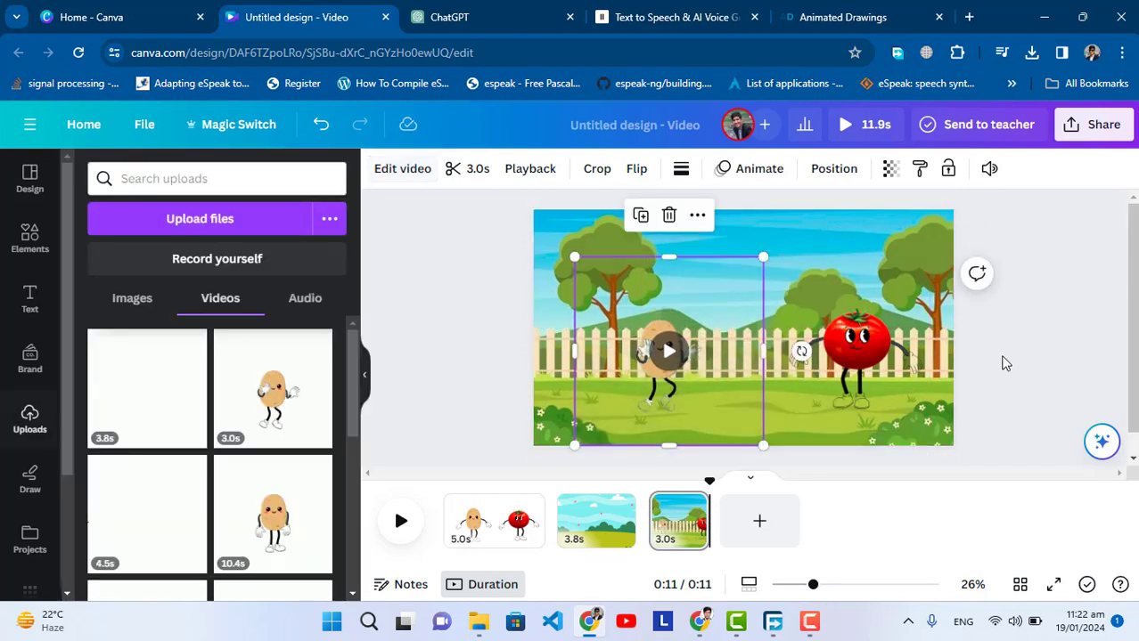
click(999, 393)
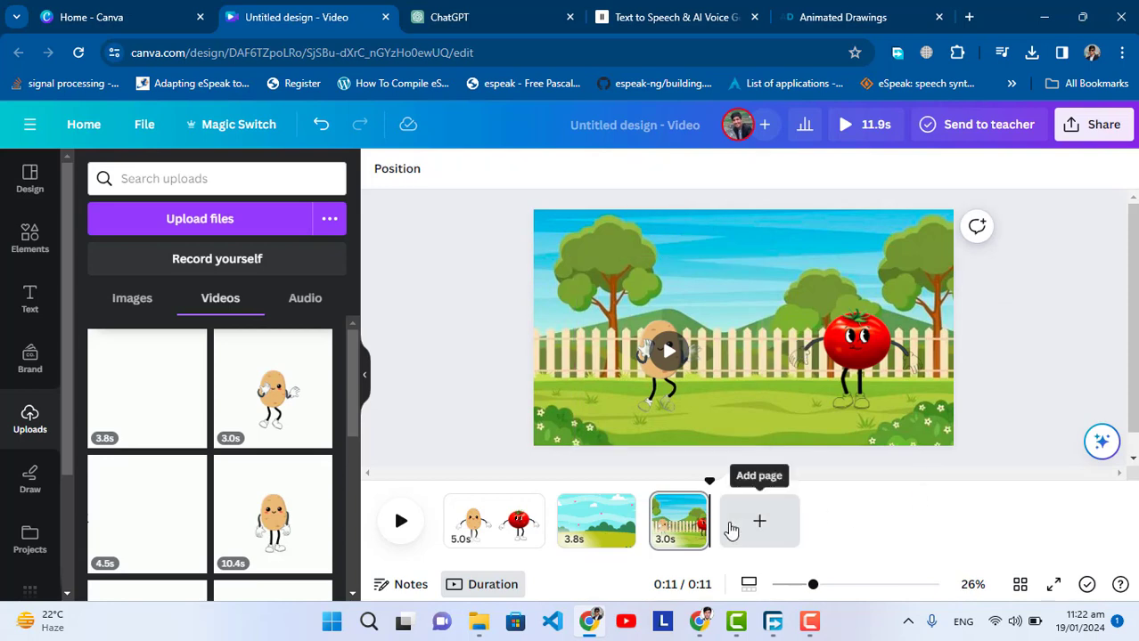
- Add a blank fourth page after the picket fence page and return to the "garden background" element results
click(732, 530)
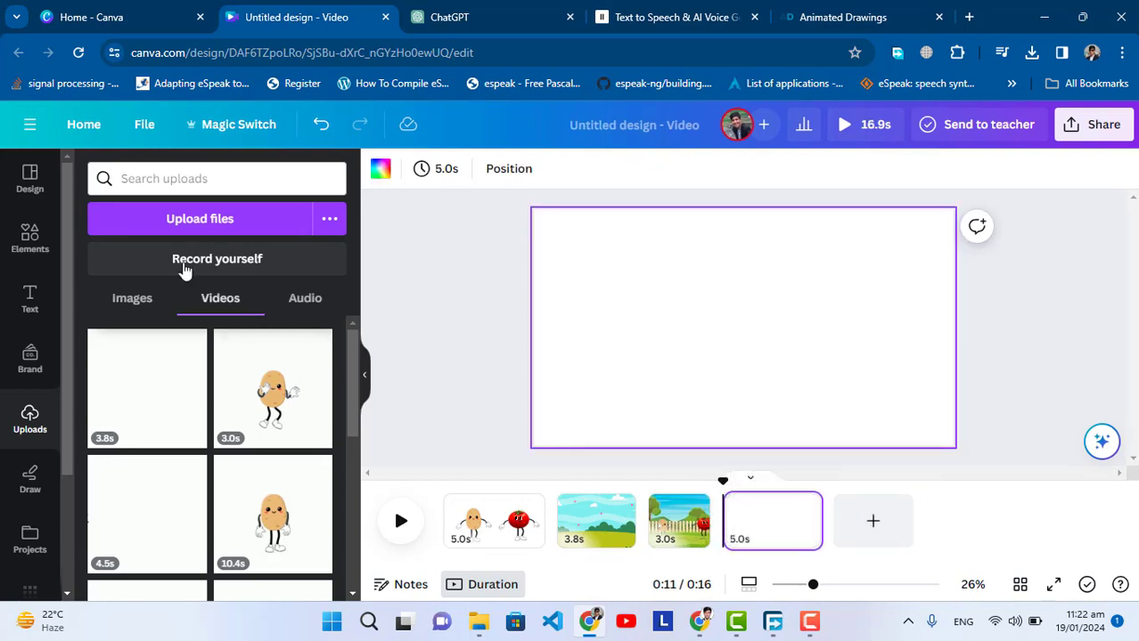
click(19, 229)
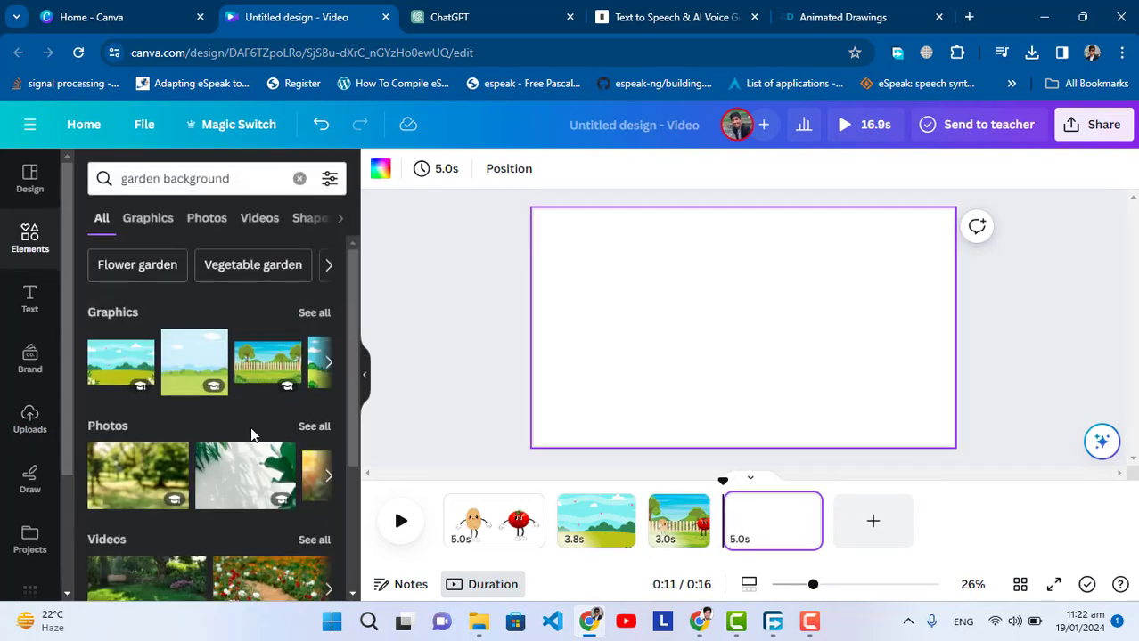
scroll(178, 453, down, 1)
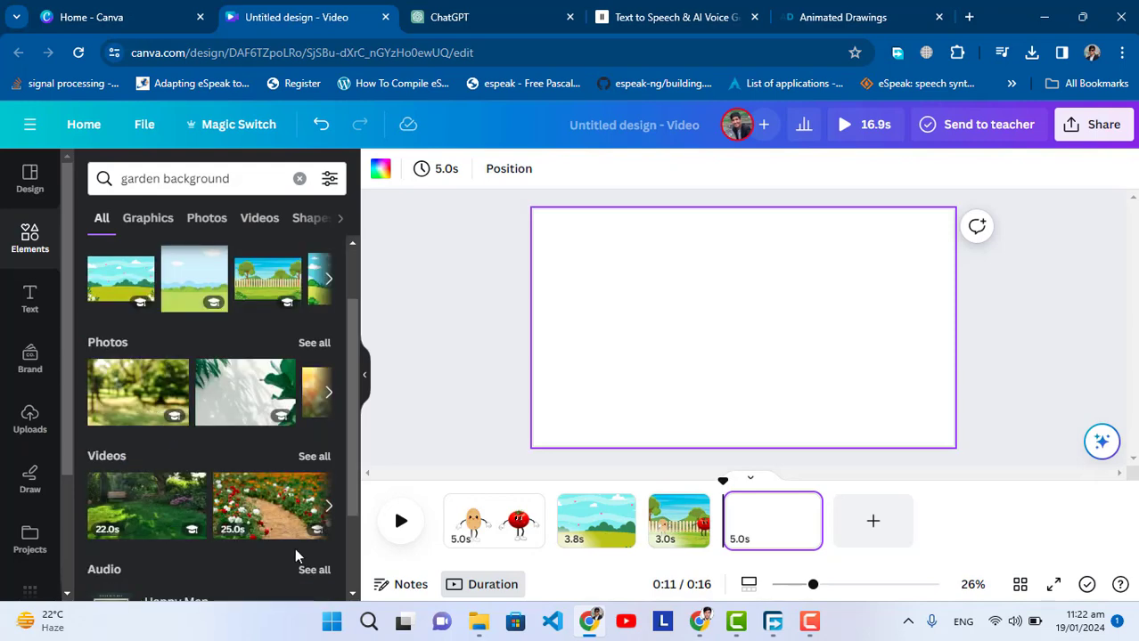
click(262, 509)
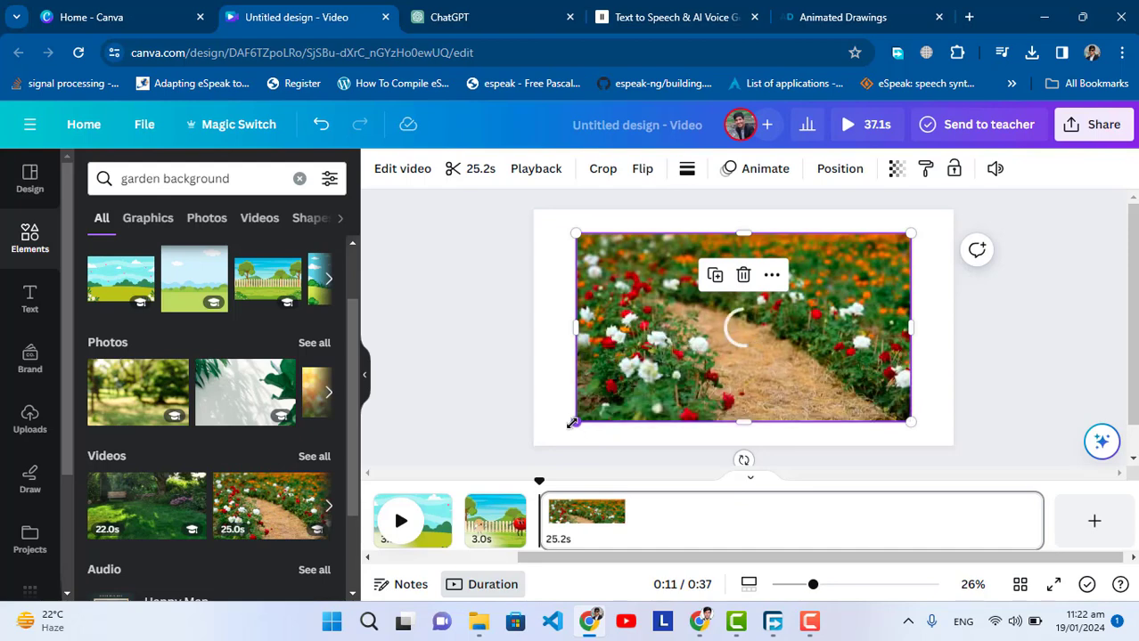
drag(571, 423, 562, 427)
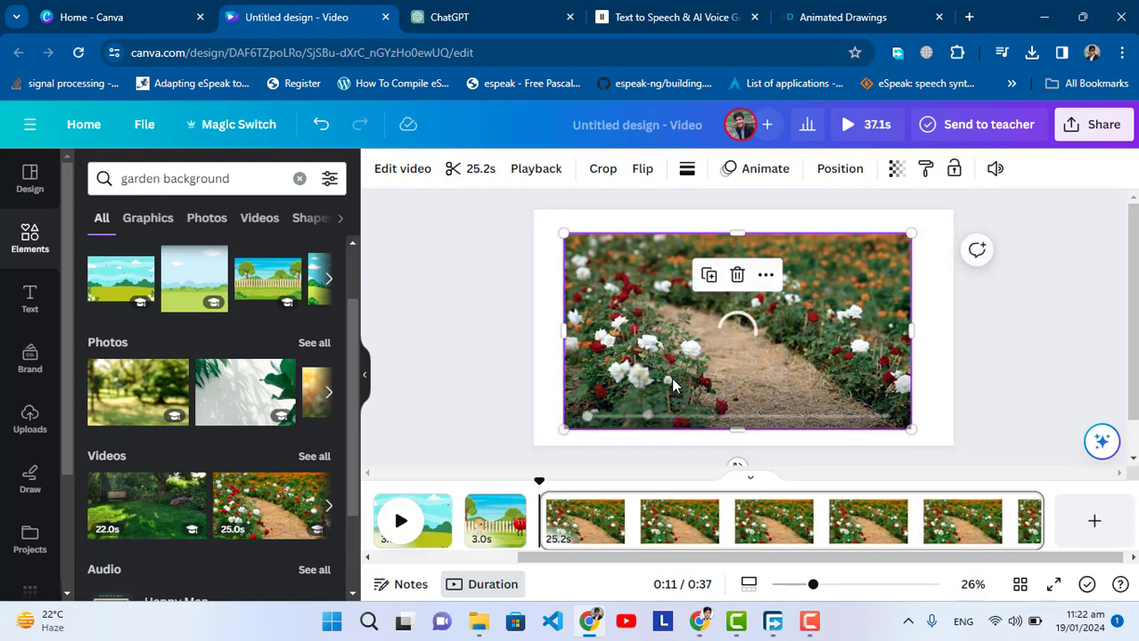
key(Delete)
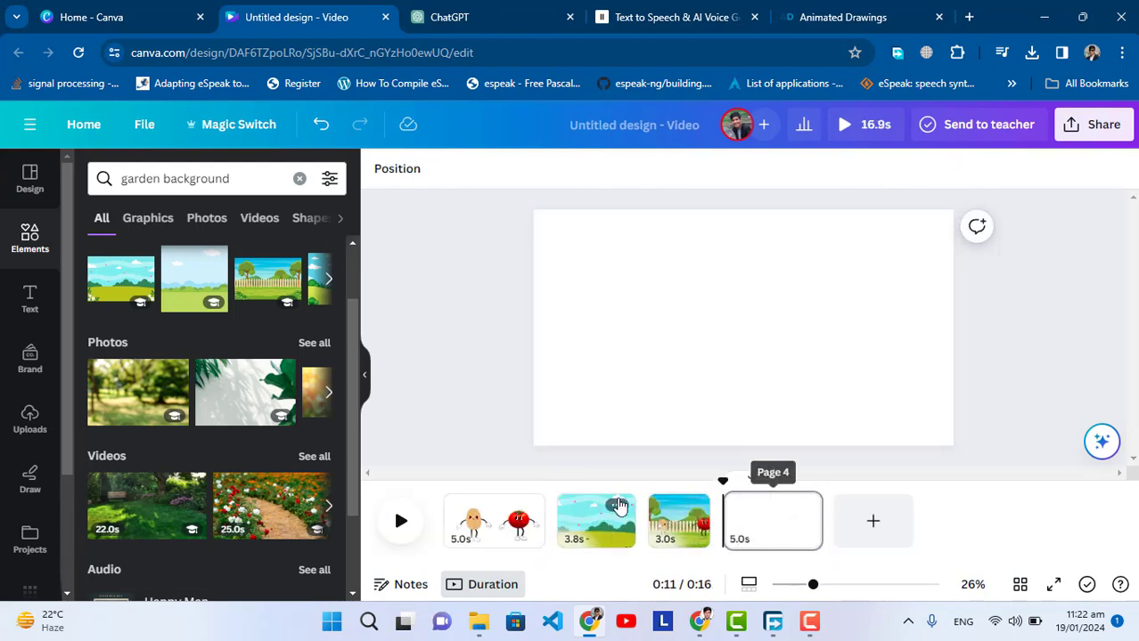
- Add the garden graphic with the twisted tree, green hills and rocks to page 4 and enlarge it to cover the page
scroll(260, 424, up, 1)
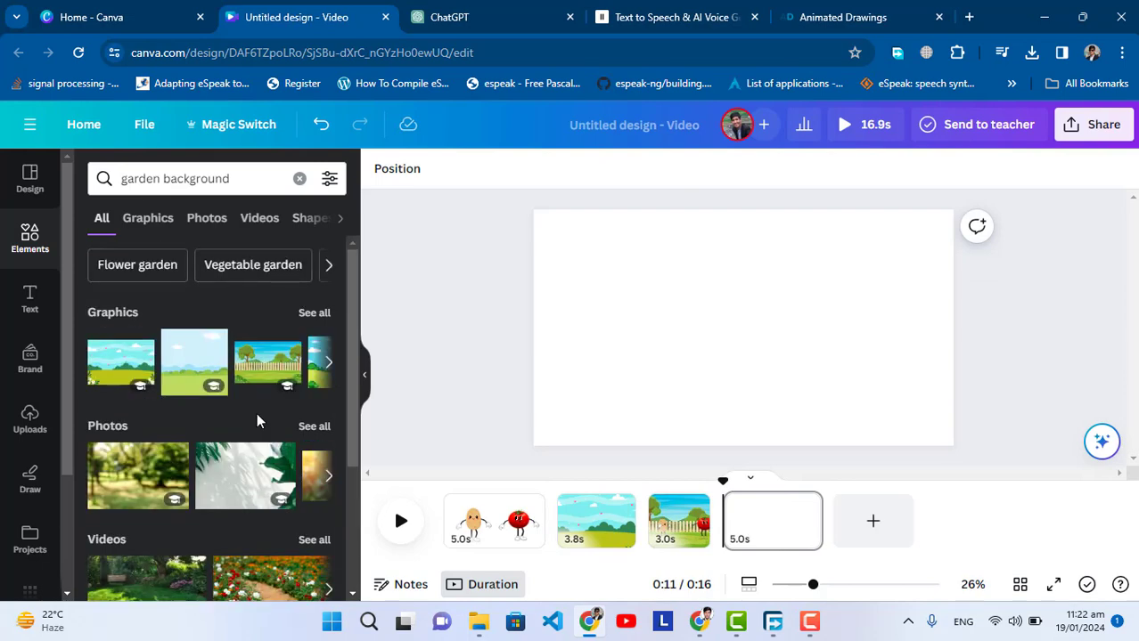
click(328, 365)
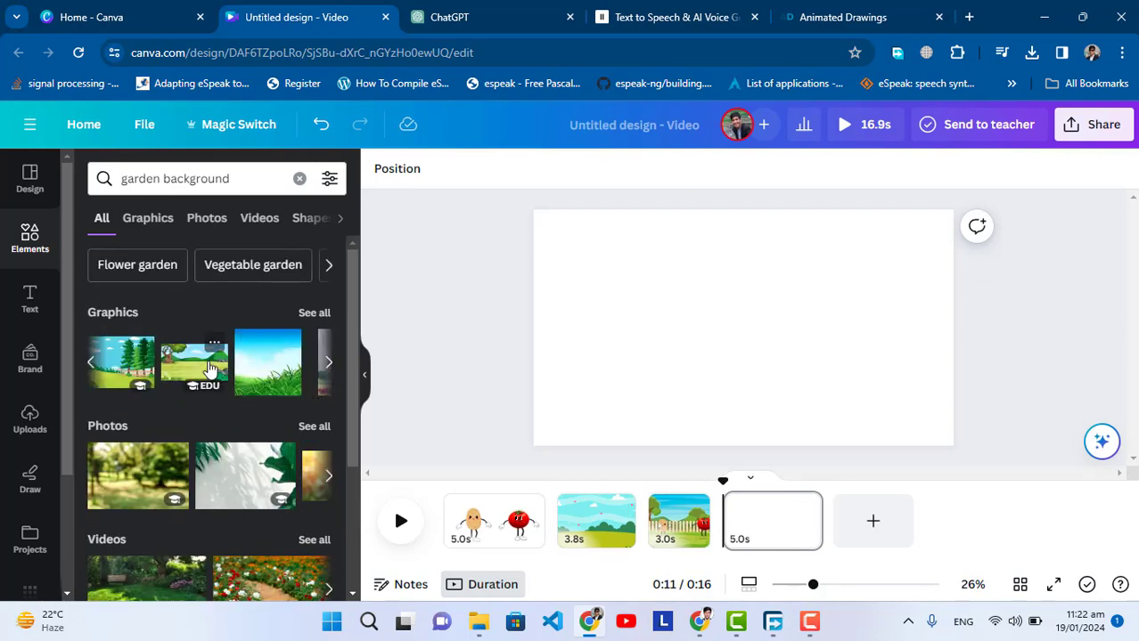
click(209, 368)
drag(575, 425, 532, 446)
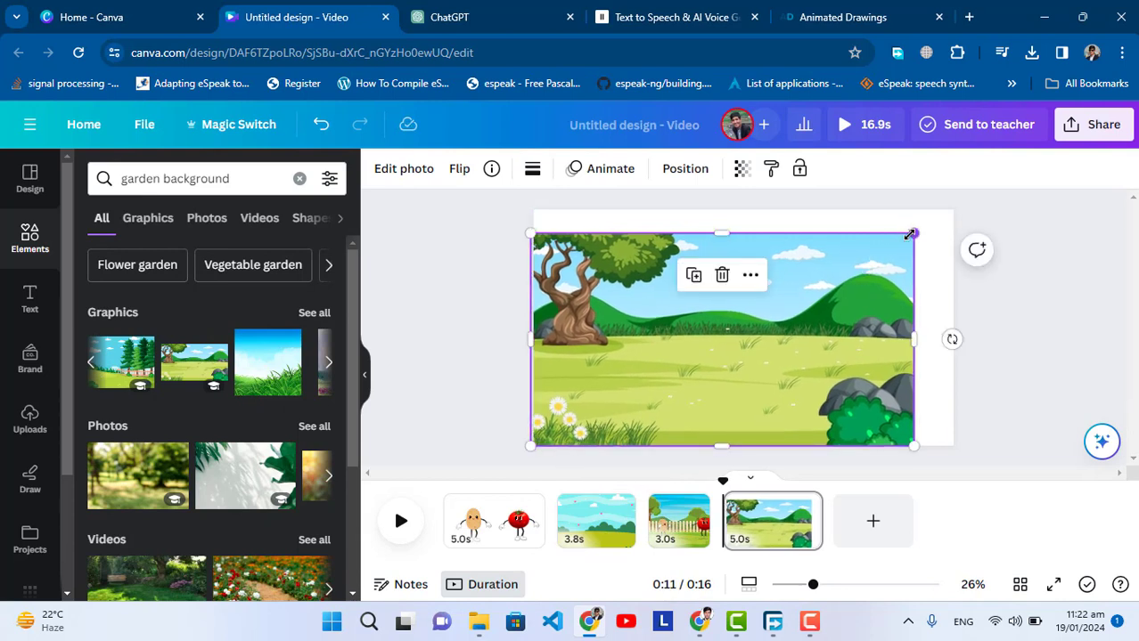
drag(909, 235, 953, 212)
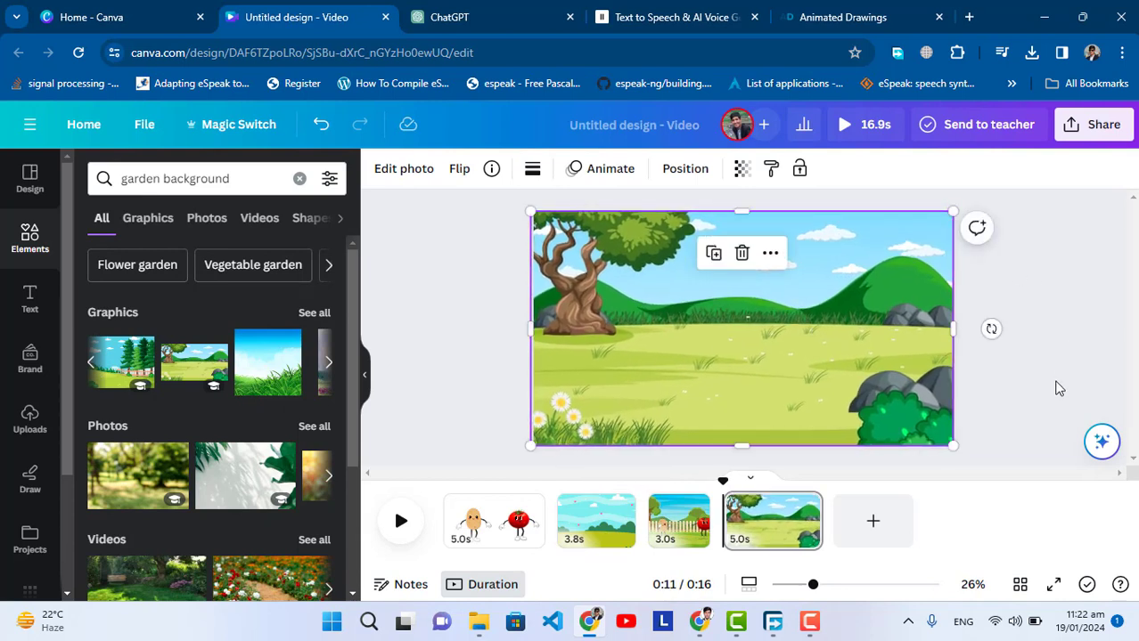
- Add the uploaded 10.4-second potato clip to page 4, remove its background and stand the potato in the middle of the meadow
click(29, 418)
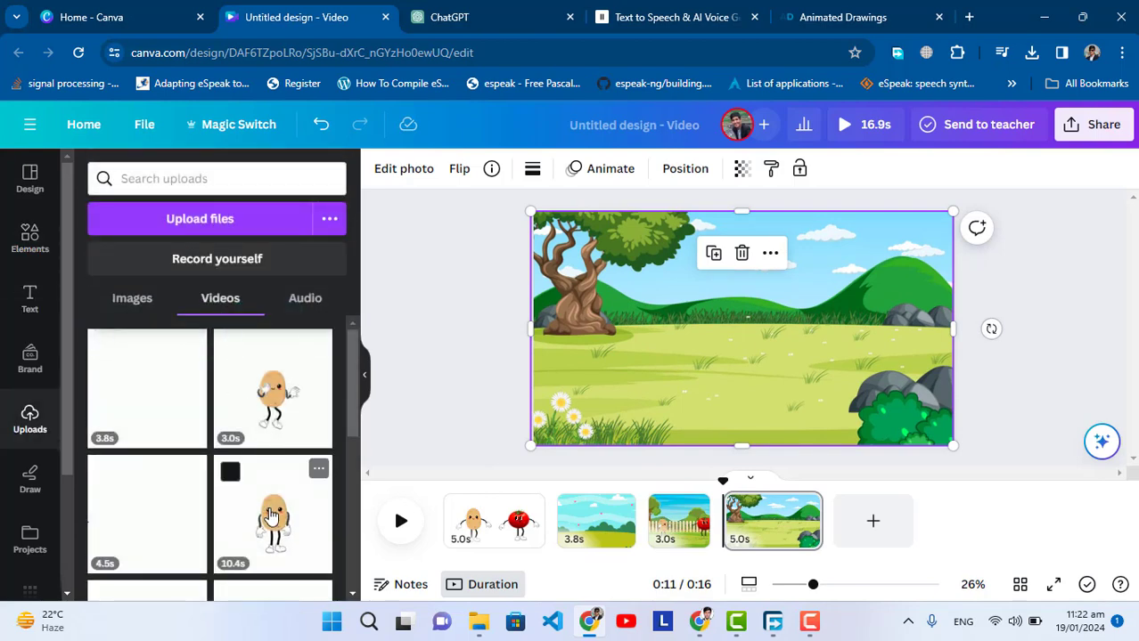
click(273, 517)
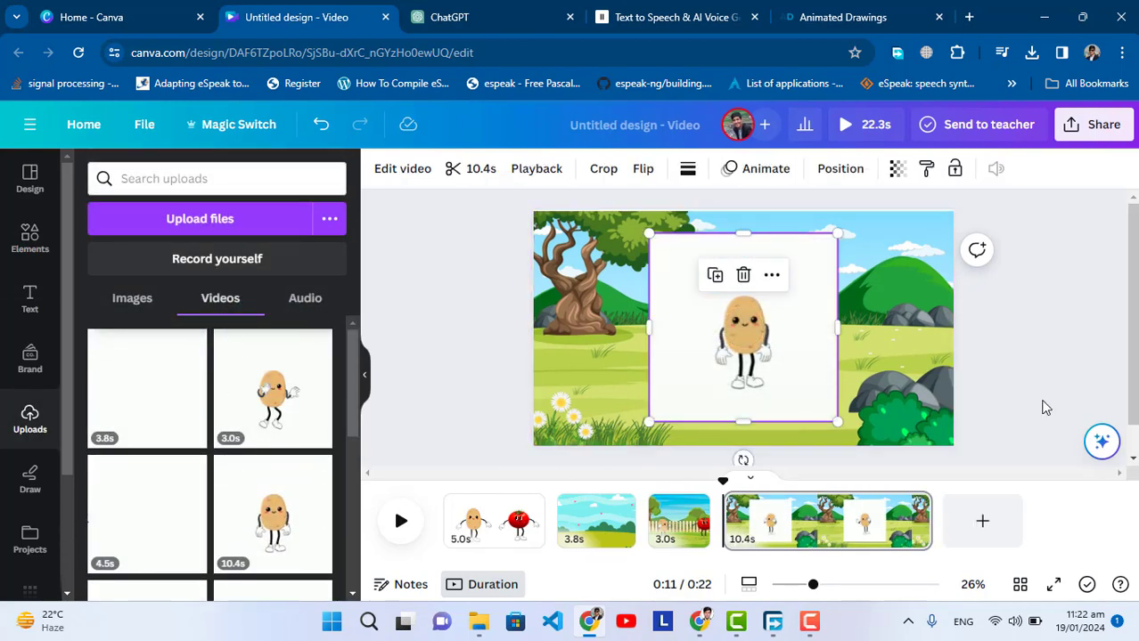
click(400, 169)
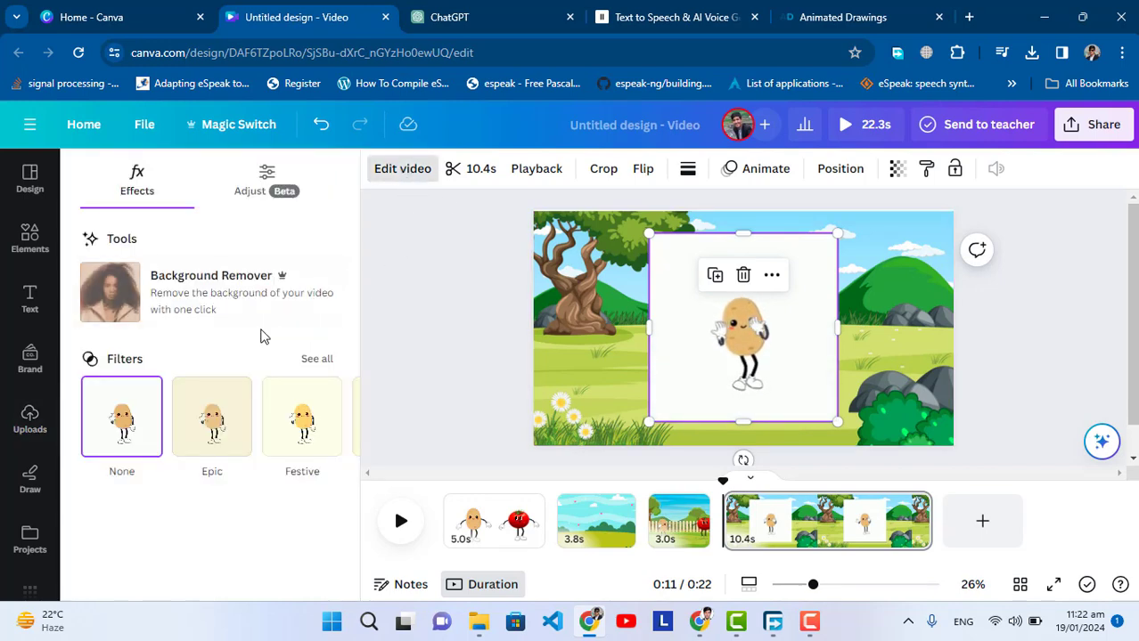
click(206, 308)
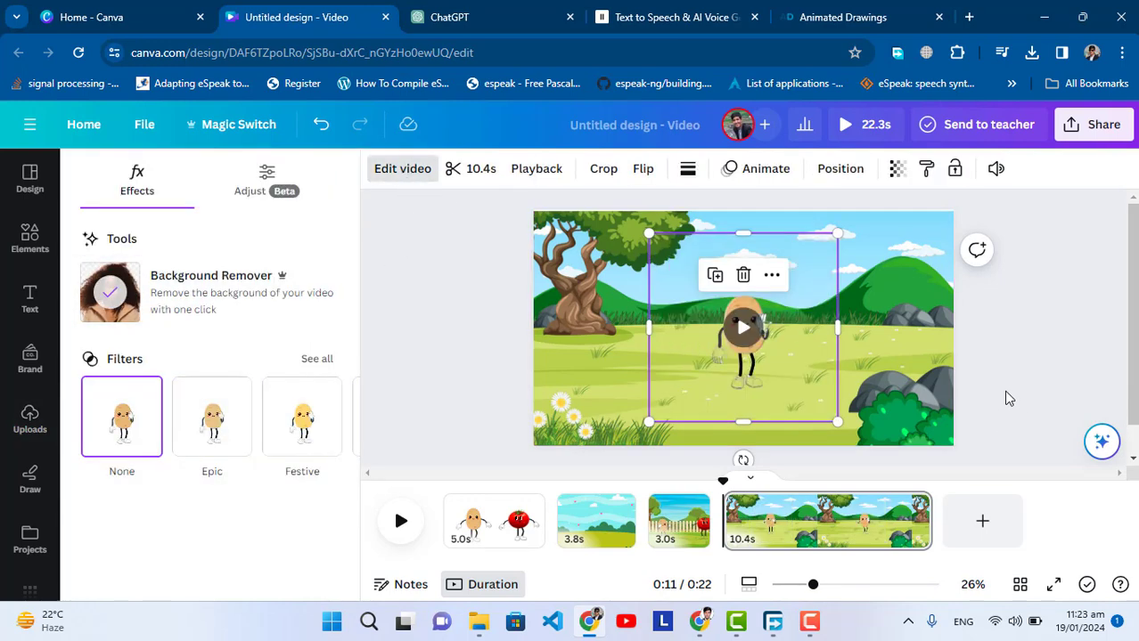
drag(780, 347, 779, 355)
click(1055, 391)
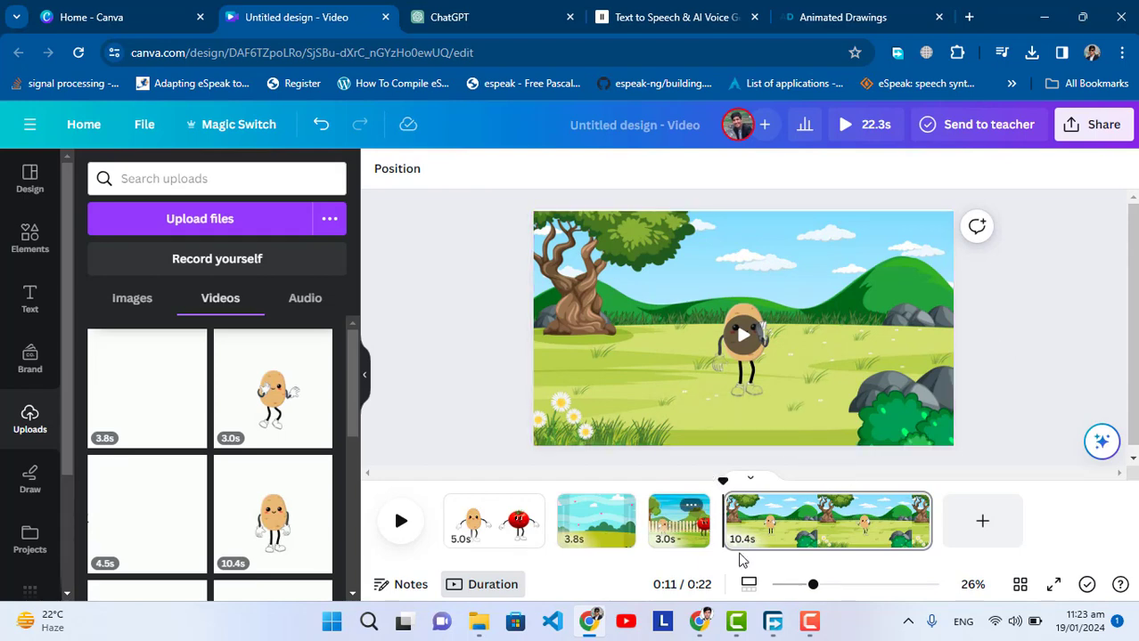
- Delete the first page showing the potato and tomato on a plain white background
right_click(491, 512)
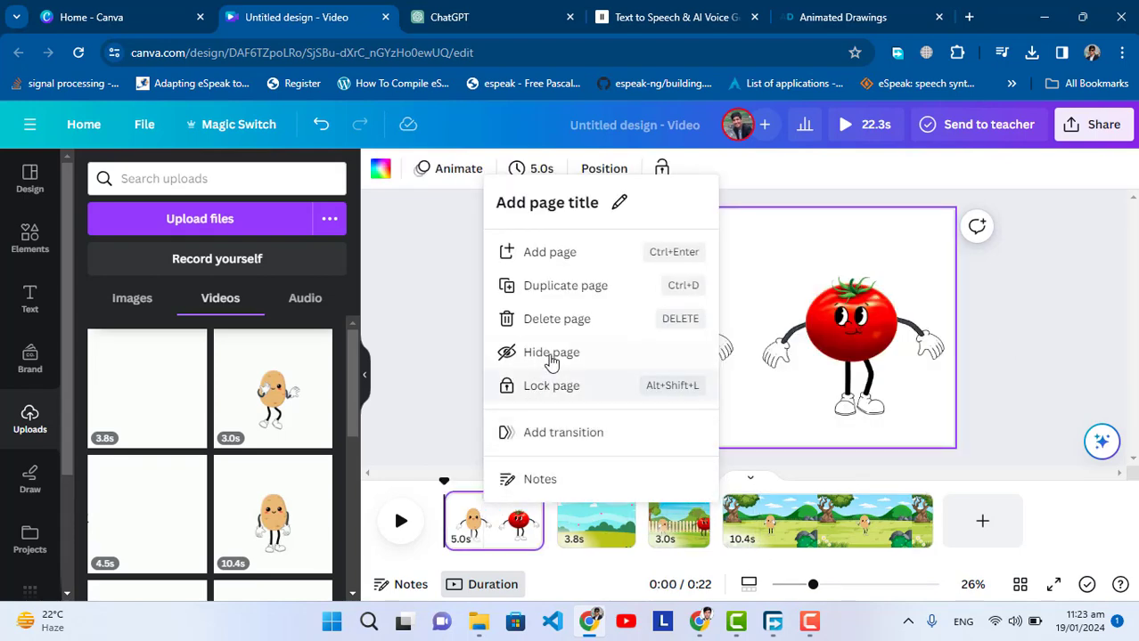
click(559, 319)
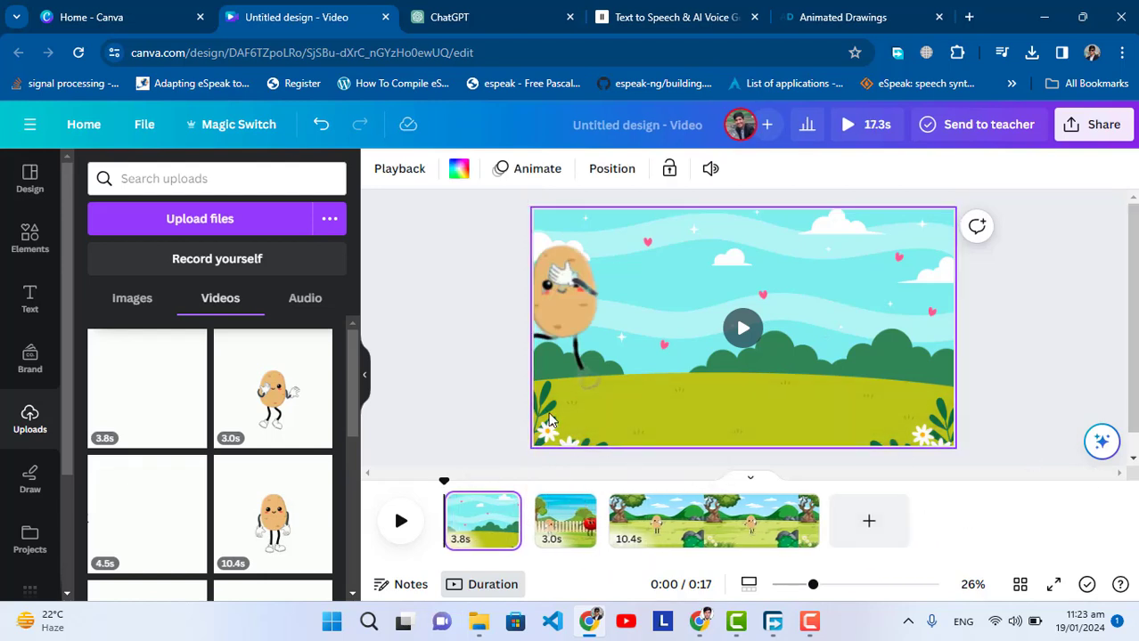
- Upload the voice-over file "ElevenLabs_2024-01-19T05_51_36_Adam_pre_s50_sb75_se0_b_m2.mp3" from the Downloads folder
click(242, 230)
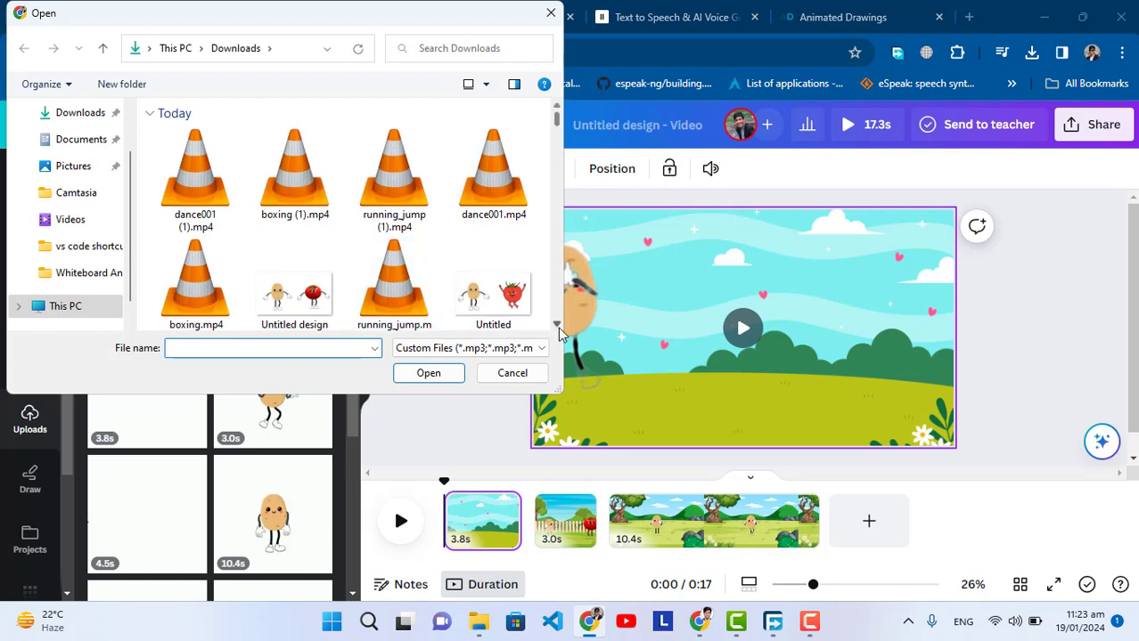
scroll(559, 332, down, 5)
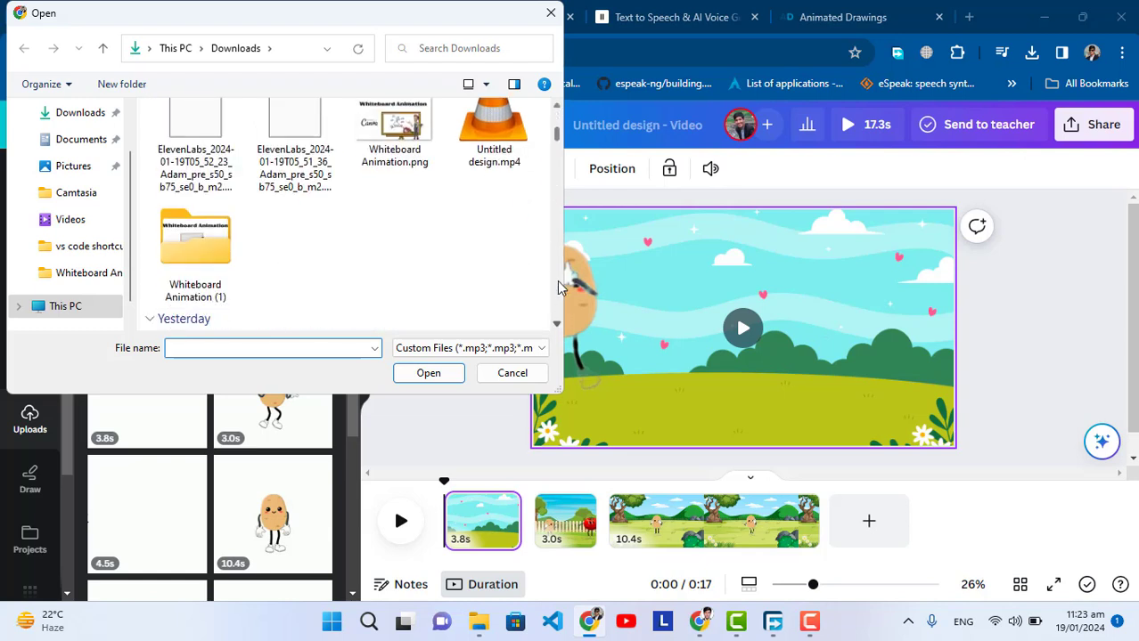
click(556, 108)
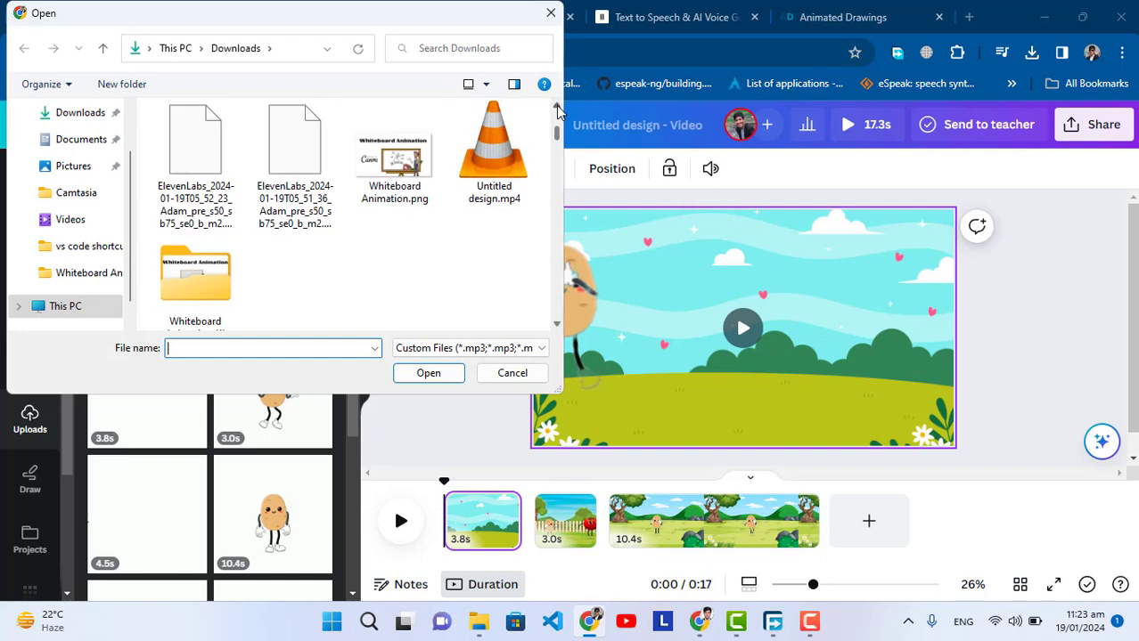
scroll(557, 111, up, 5)
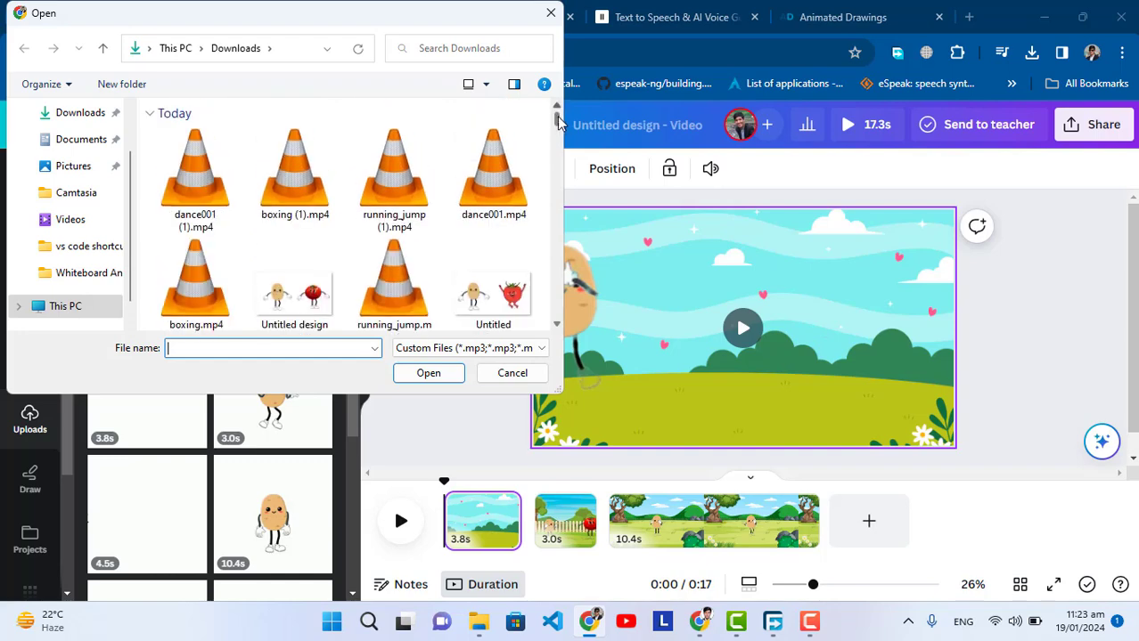
click(556, 327)
click(556, 327)
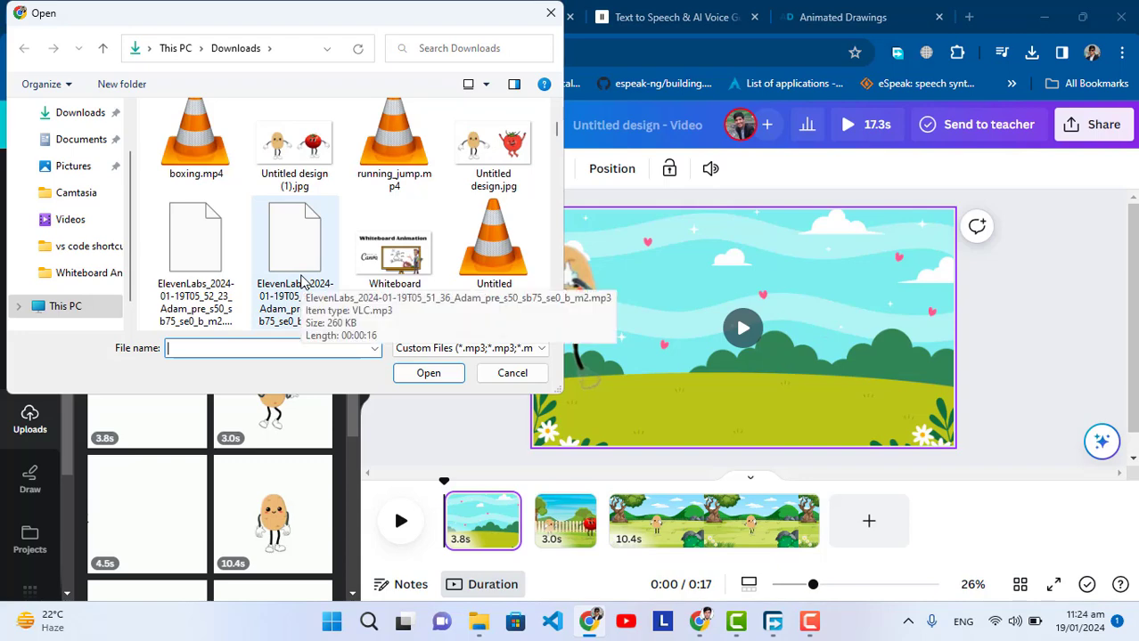
double_click(301, 281)
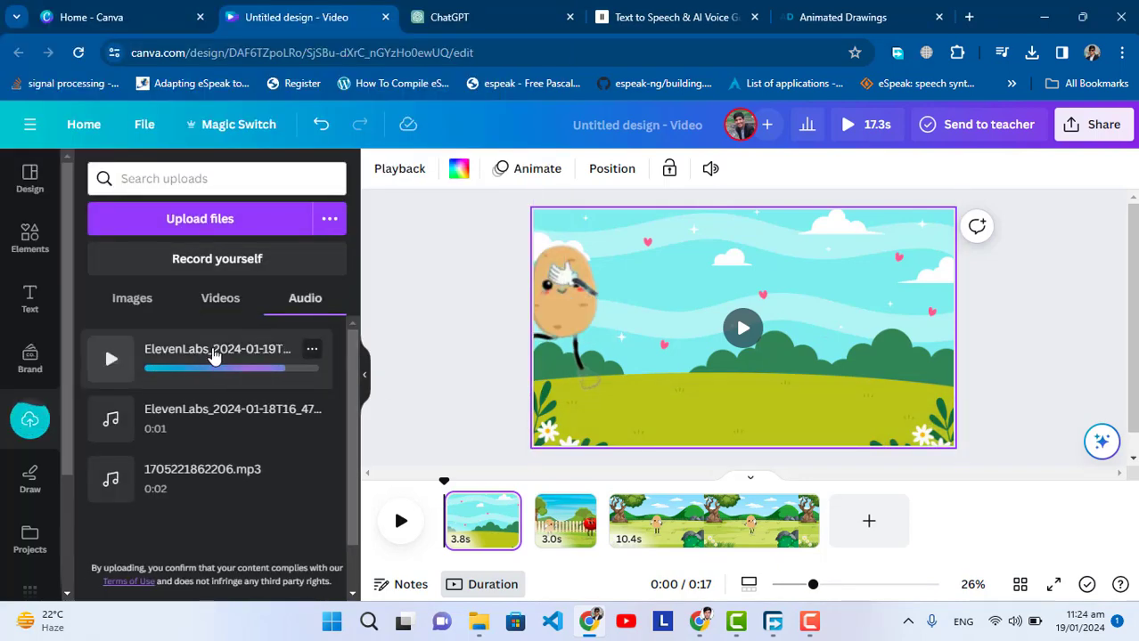
- Add the uploaded voice-over beneath the pages from the start of the video, trim it to 16.5 s and dismiss the Beat Sync tip
click(214, 354)
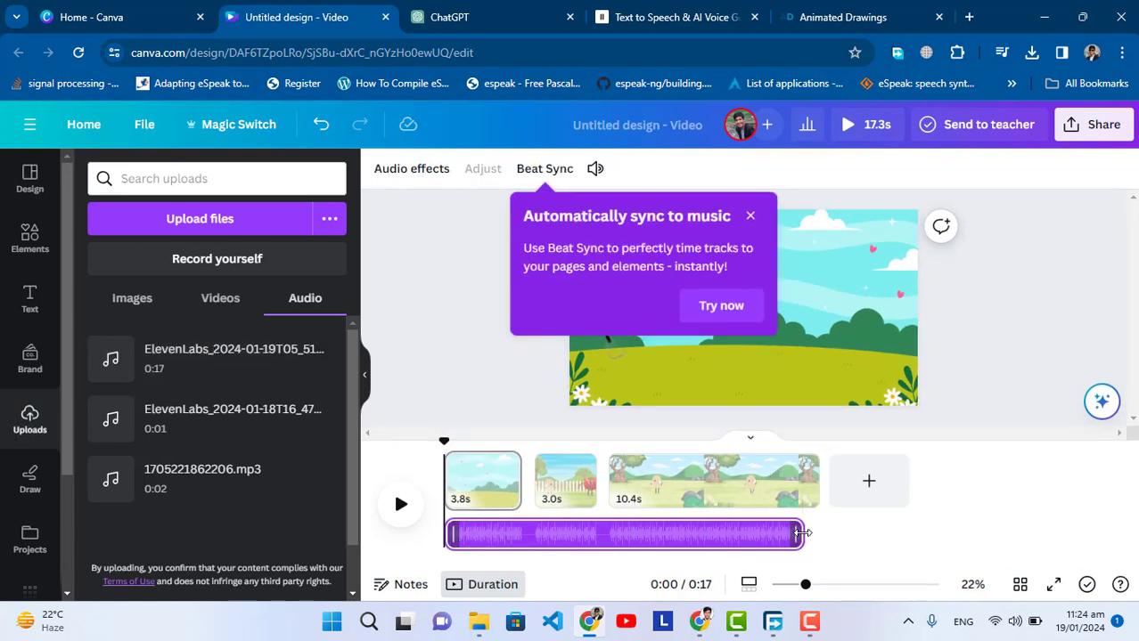
drag(803, 533, 814, 533)
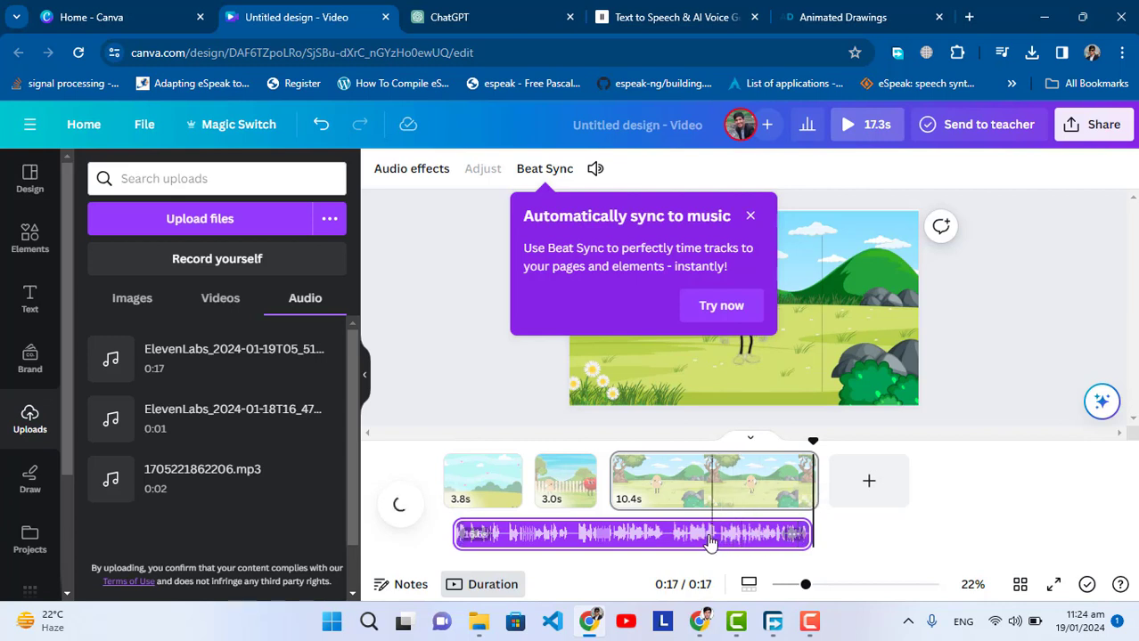
drag(710, 541, 686, 544)
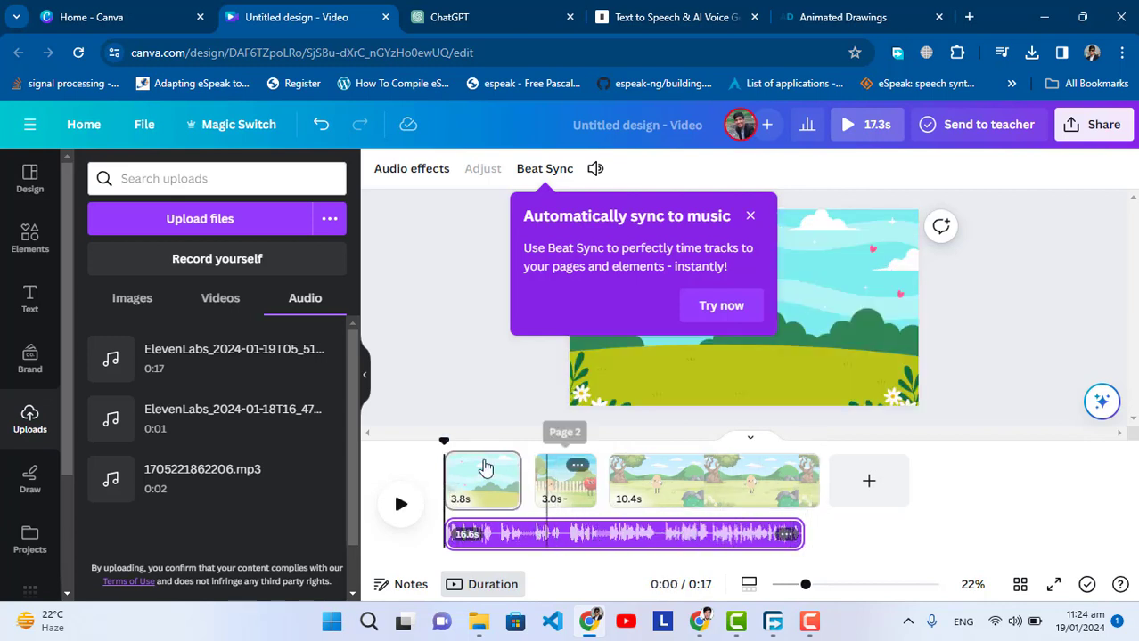
drag(443, 440, 534, 446)
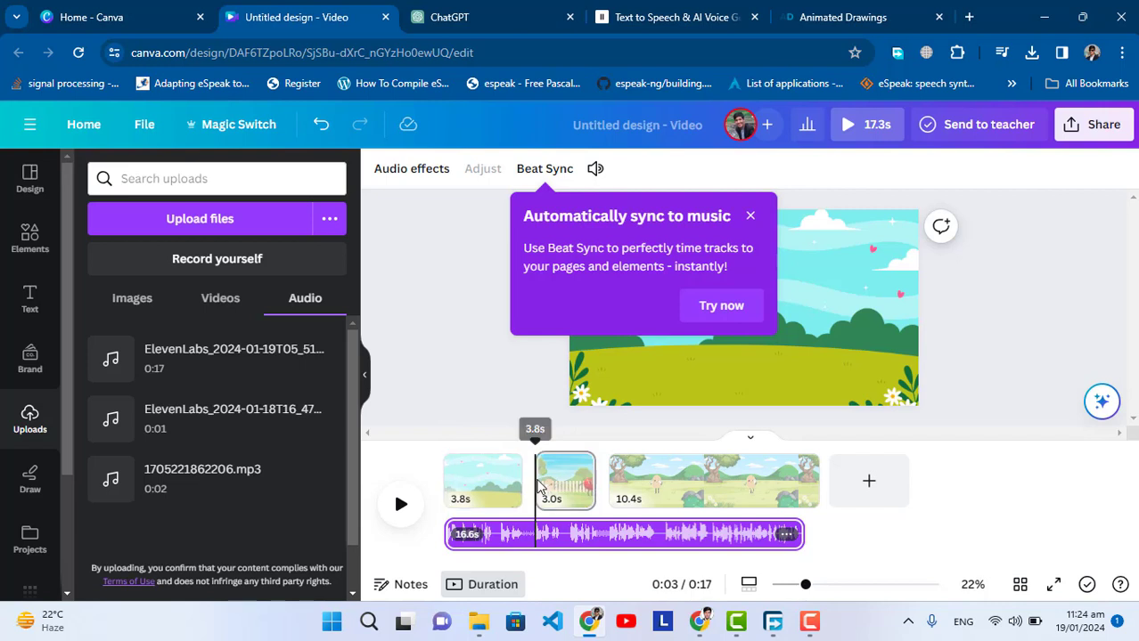
click(551, 536)
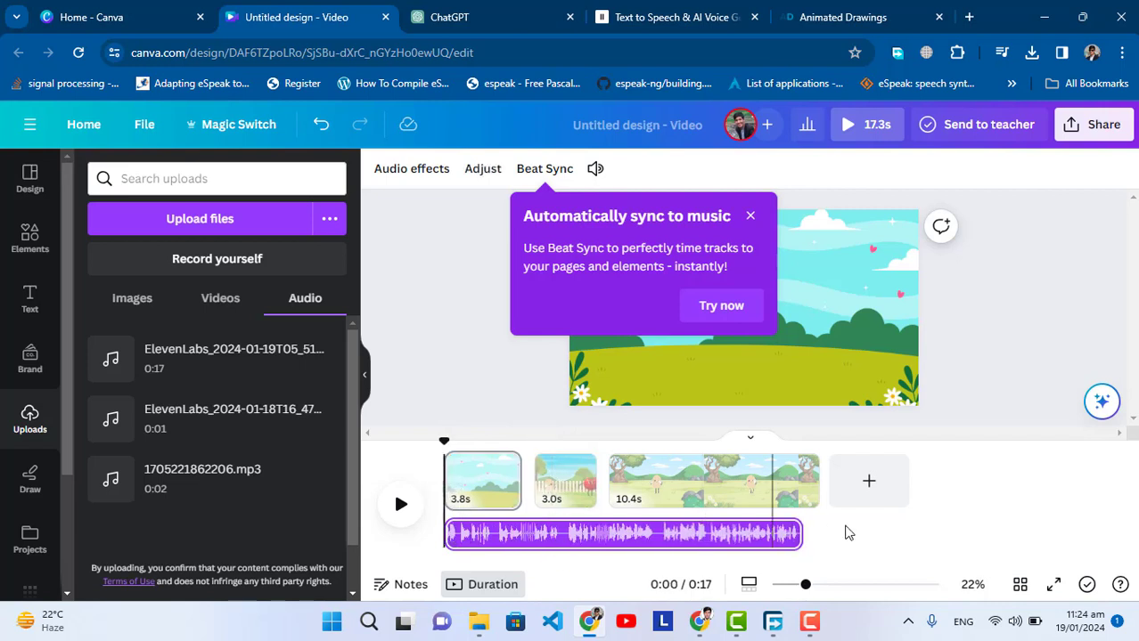
click(751, 219)
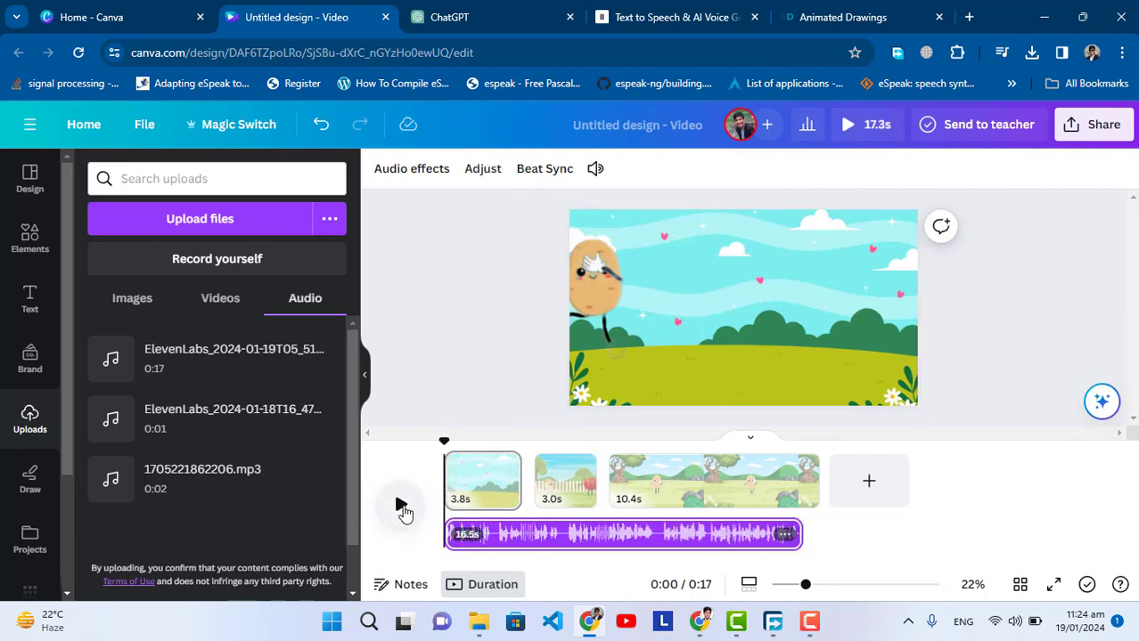
- Play the timeline from the beginning to check how the voice-over matches the three potato pages
click(401, 506)
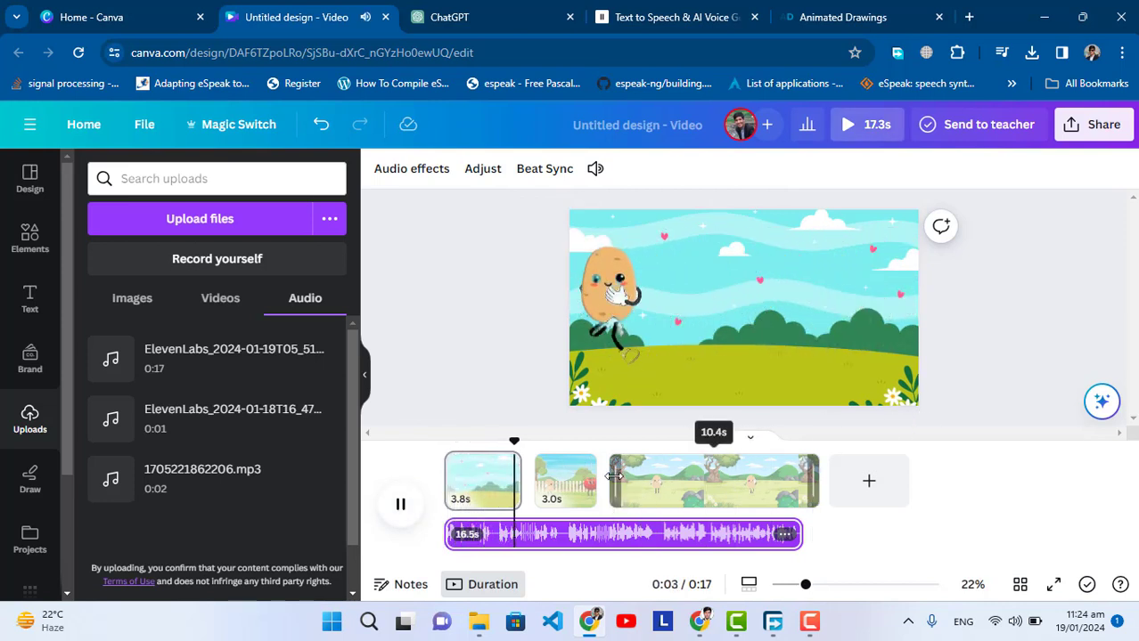
click(635, 496)
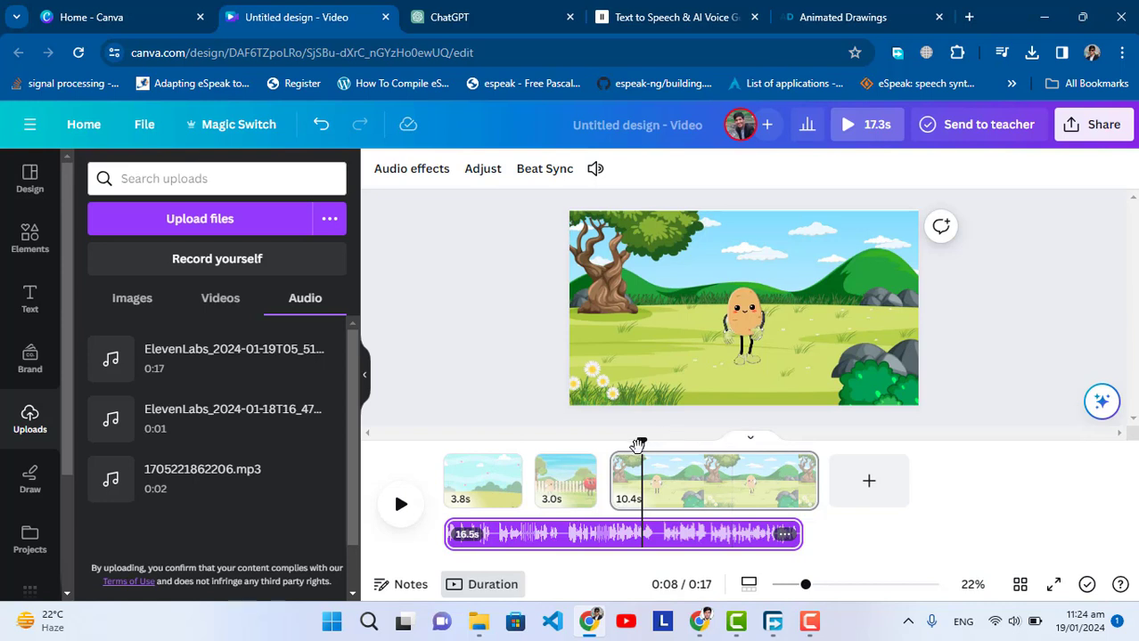
drag(638, 444, 426, 450)
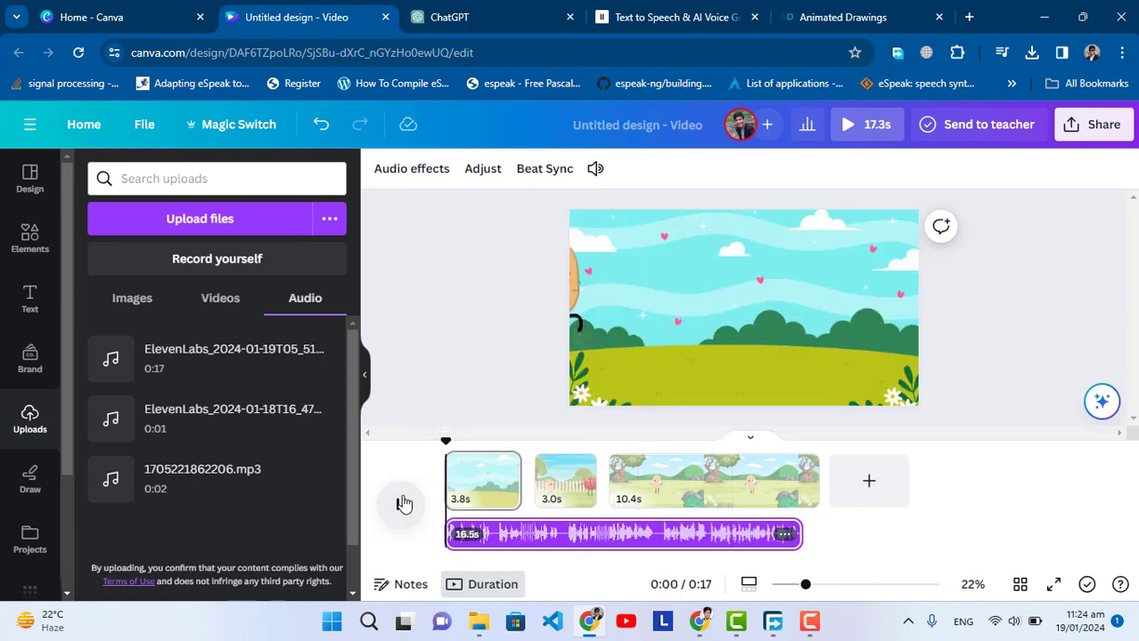
click(404, 504)
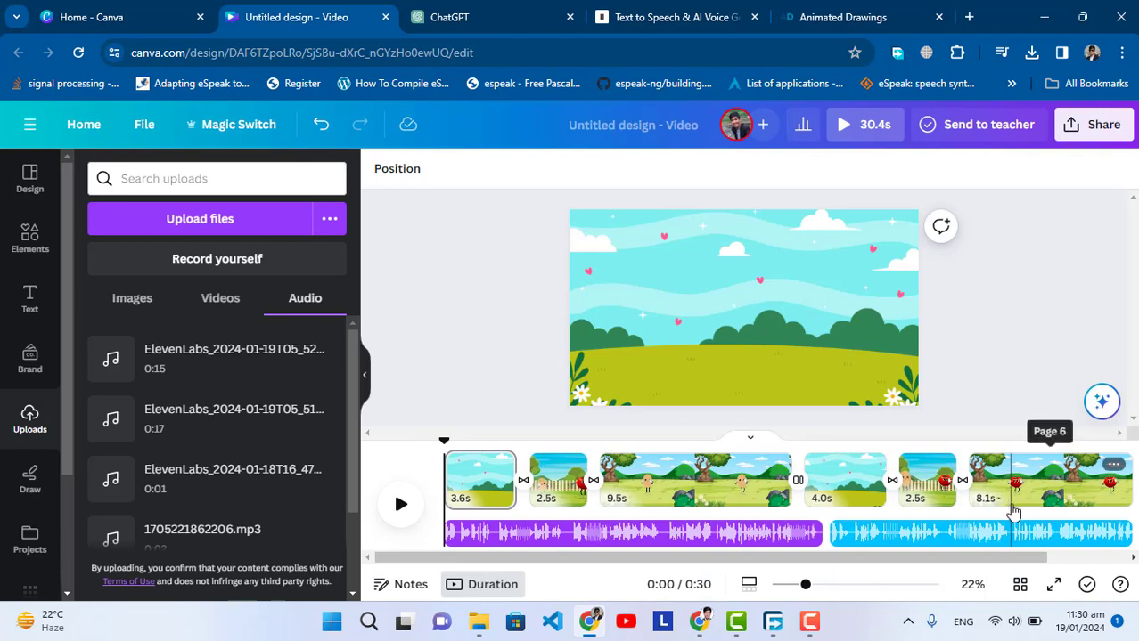
- Raise the computer's sound volume and play the complete six-page video in the full preview
click(1020, 617)
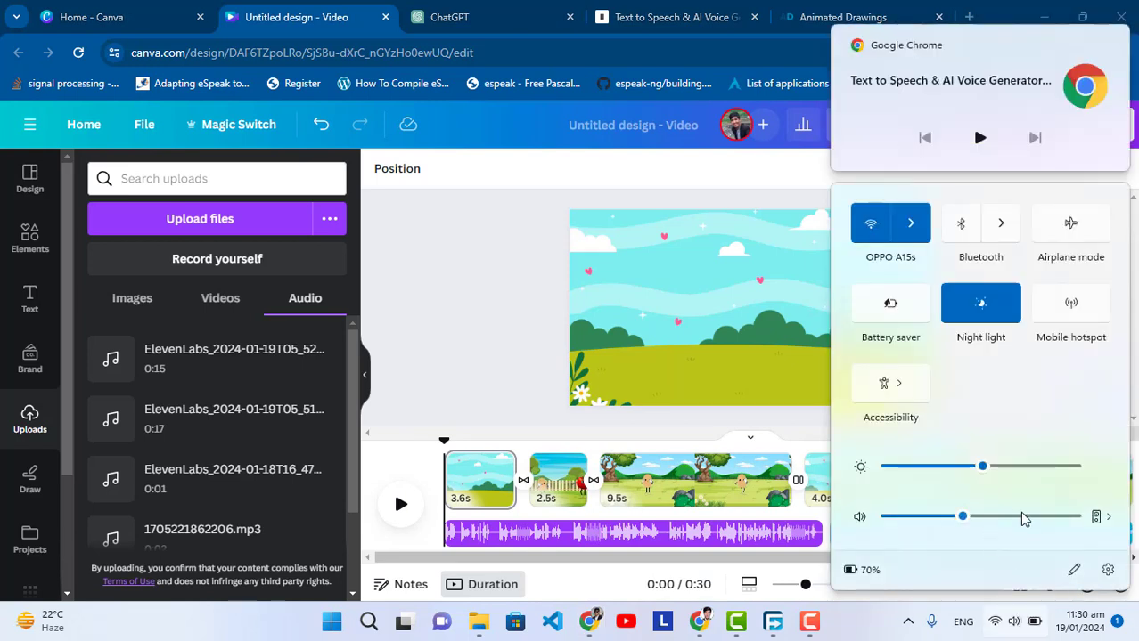
click(1023, 517)
click(524, 380)
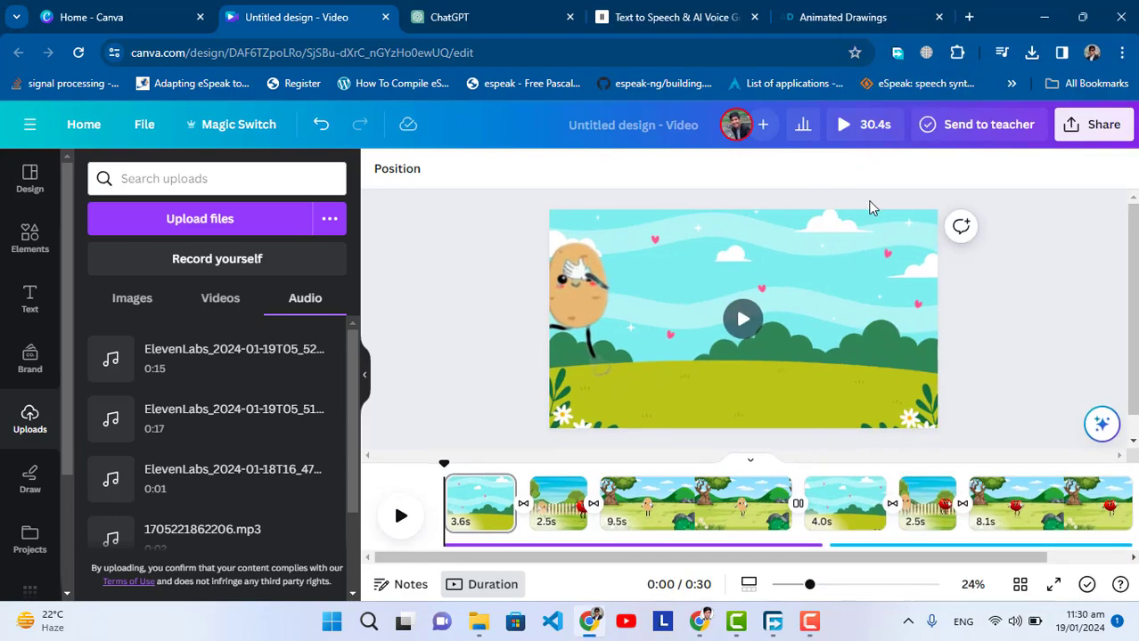
click(848, 125)
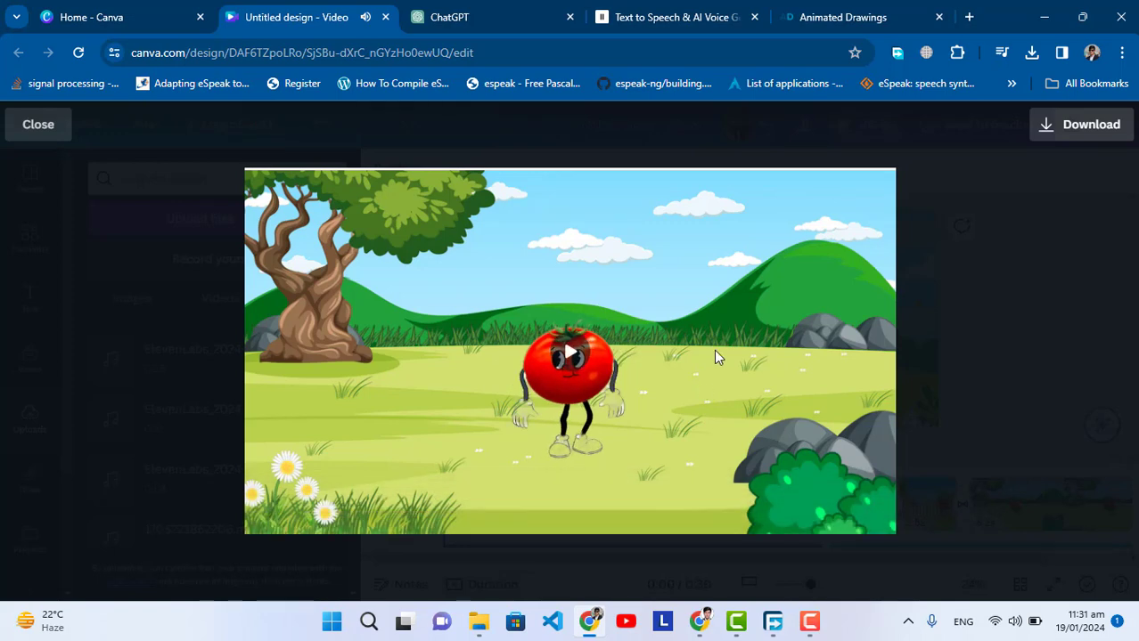
- Download all 6 pages as an MP4 Video at 1080p (HD) quality
click(1067, 126)
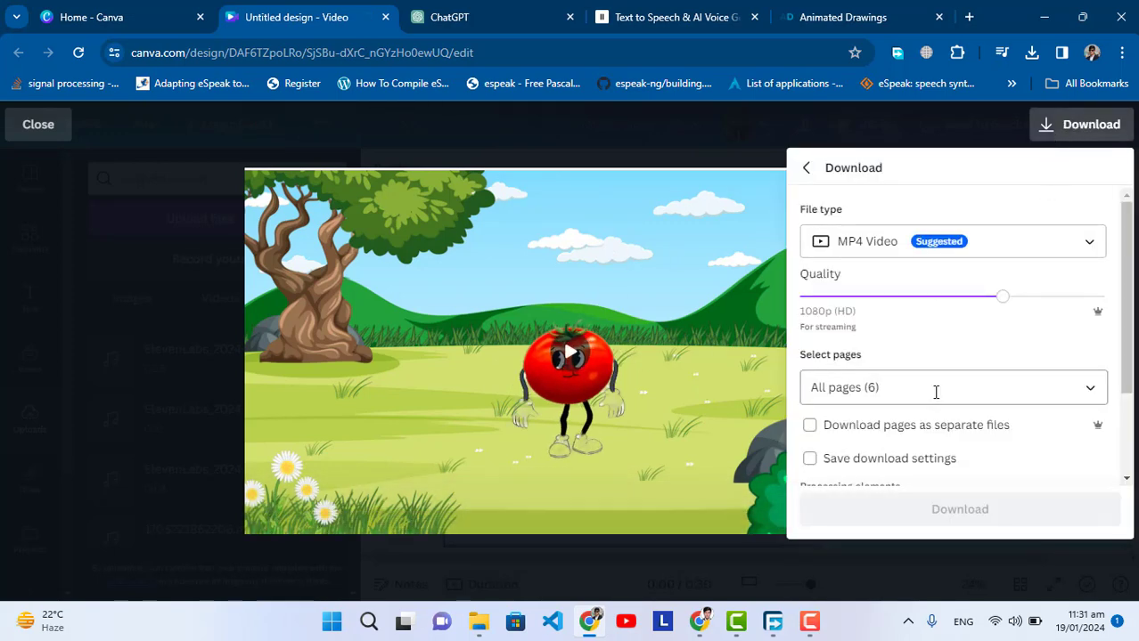
scroll(922, 427, down, 3)
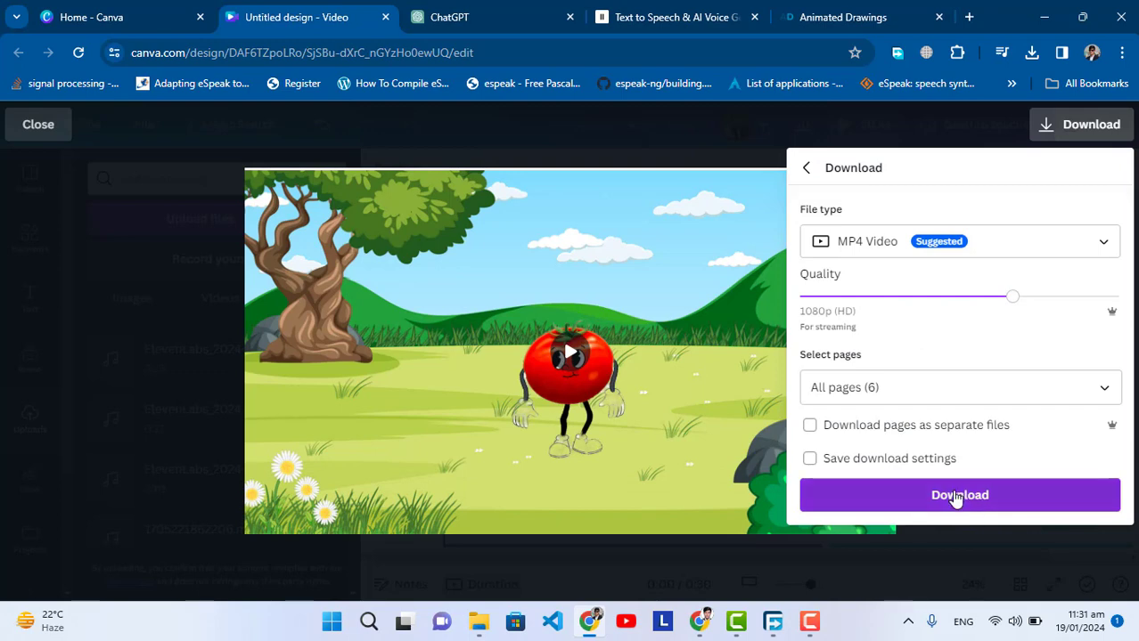
click(959, 495)
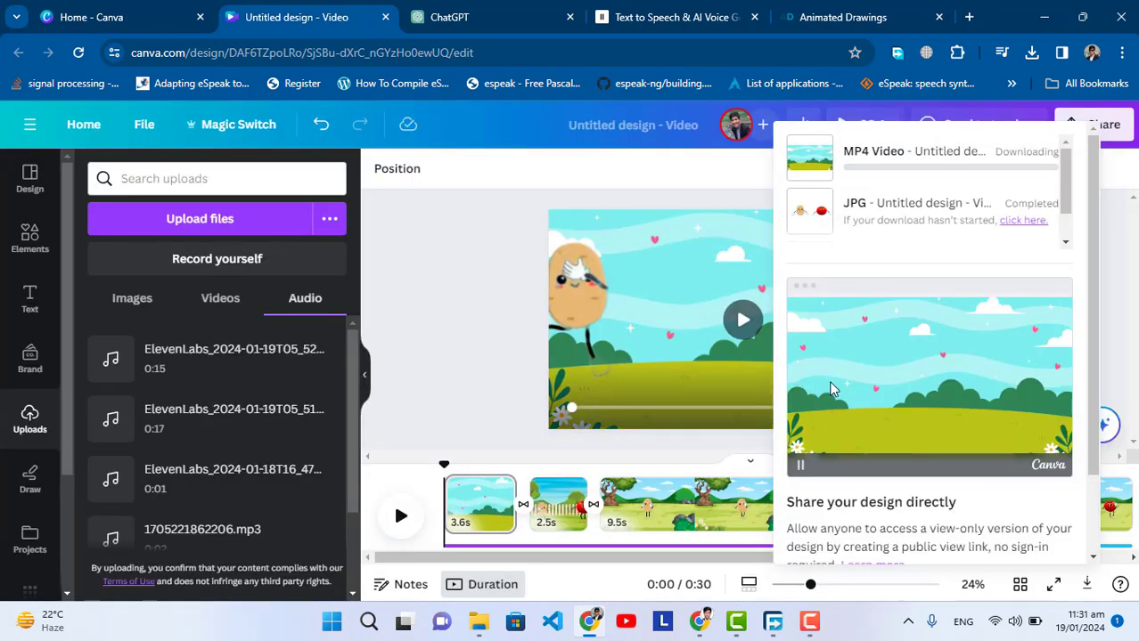